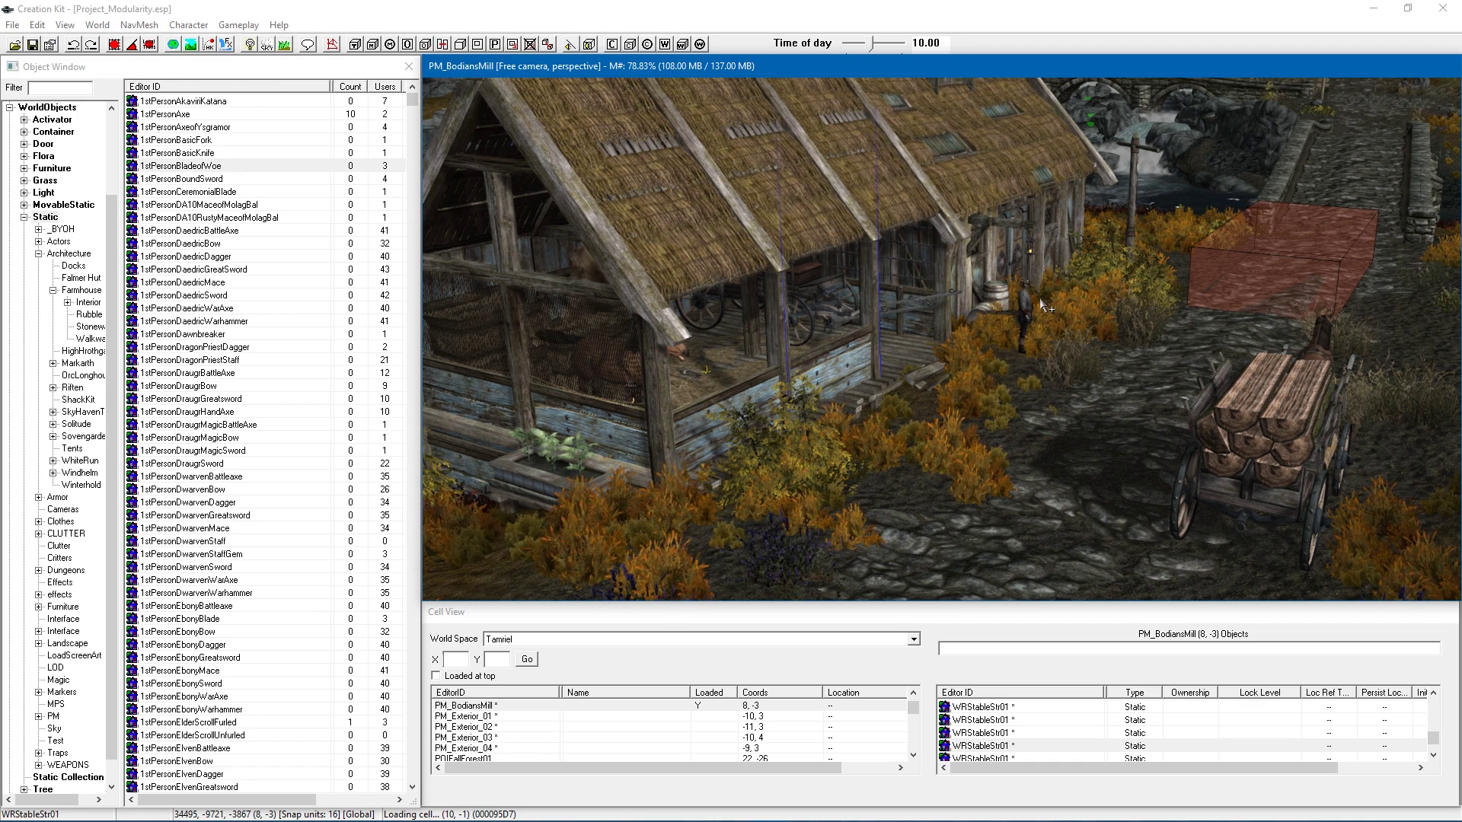
Turn on landscape editing and choose the LFallForestGrass01 ground texture
{"action": "left_click", "coordinate": [820, 449]}
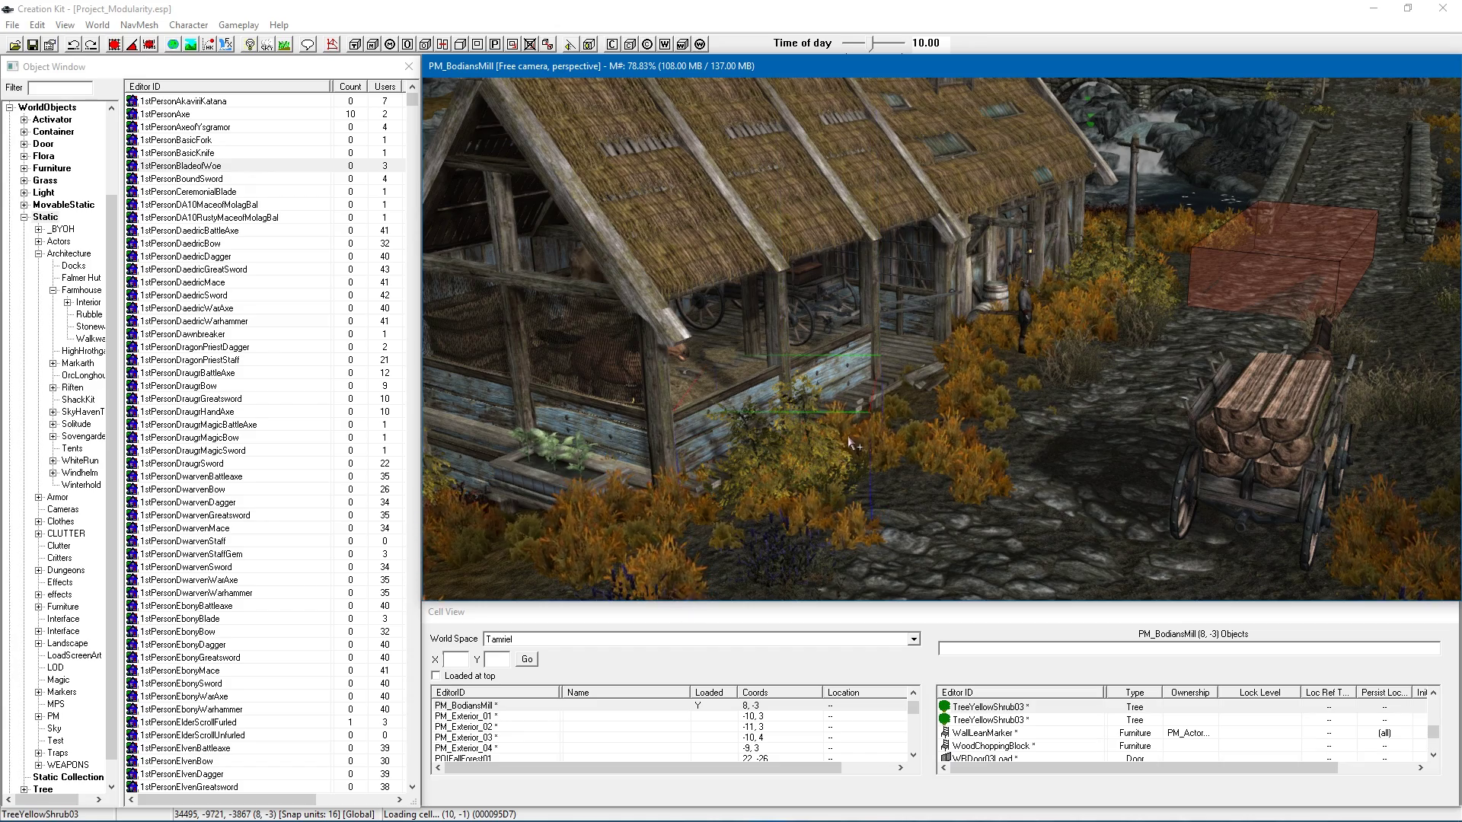
{"action": "middle_click_drag", "start_coordinate": [858, 432], "coordinate": [808, 435], "text": "shift"}
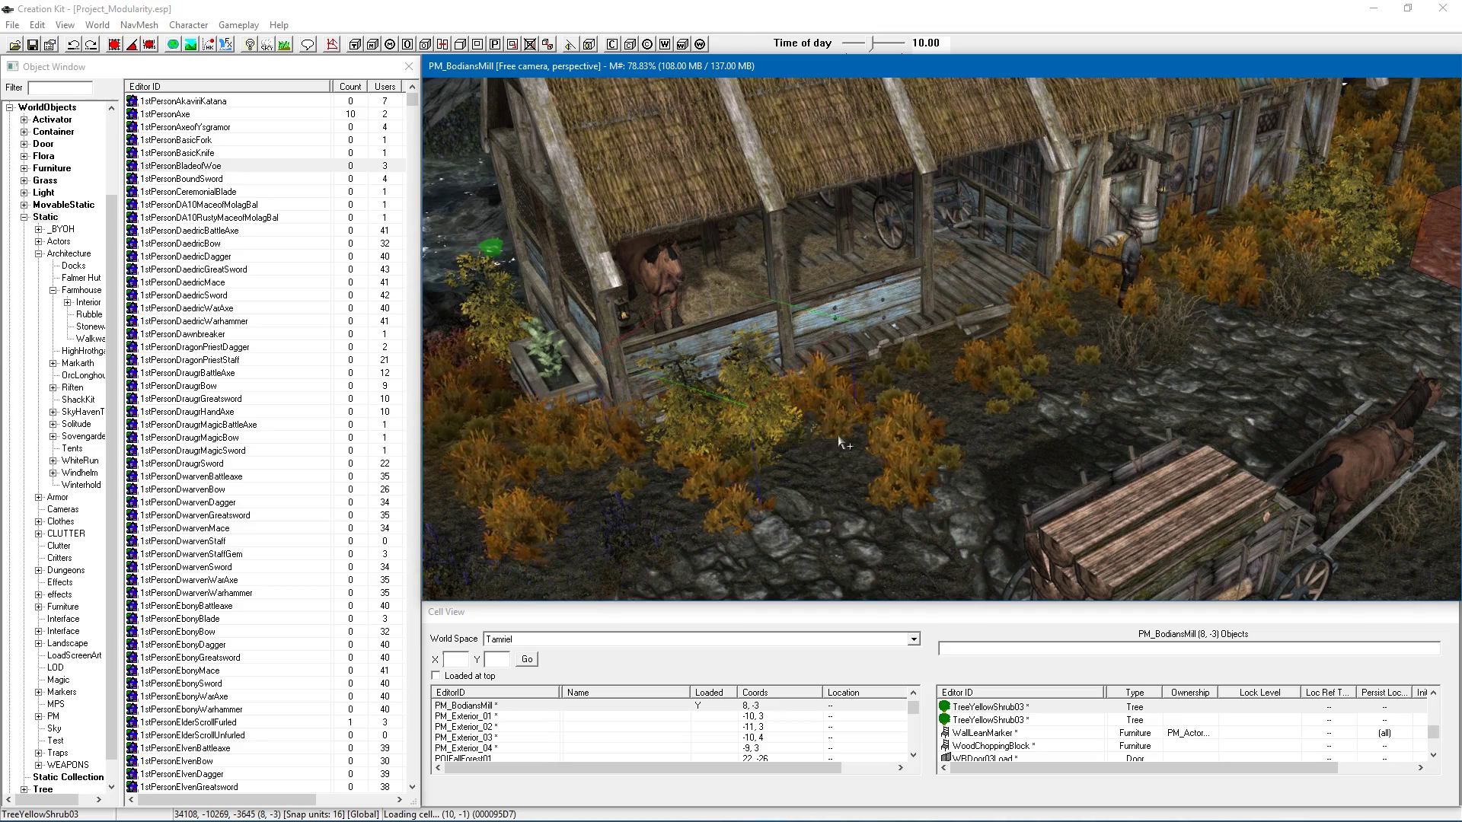
{"action": "middle_click_drag", "start_coordinate": [839, 437], "coordinate": [977, 428], "text": "shift"}
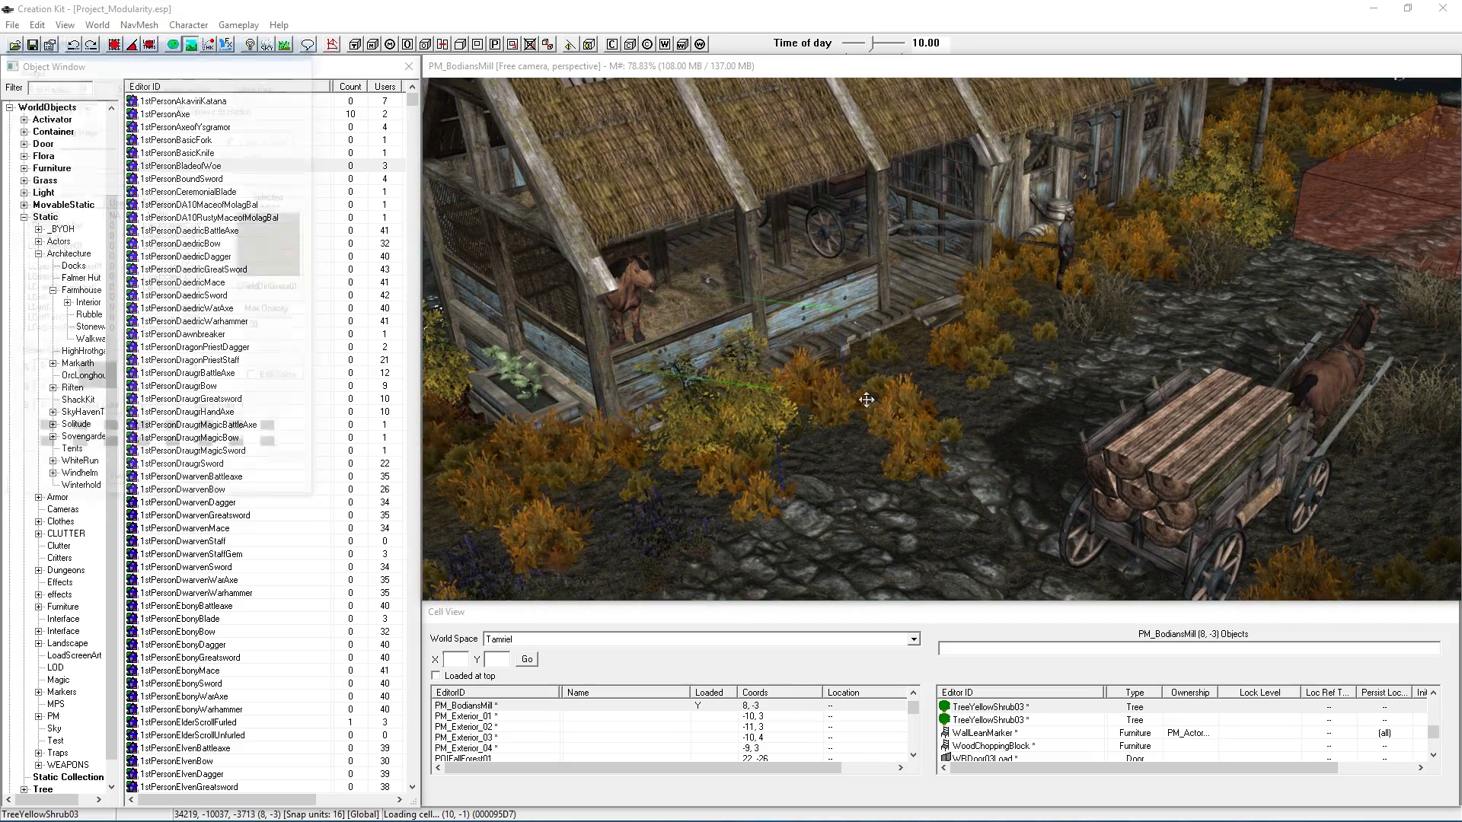
{"action": "key", "text": "h"}
{"action": "left_click_drag", "start_coordinate": [189, 44], "coordinate": [218, 75]}
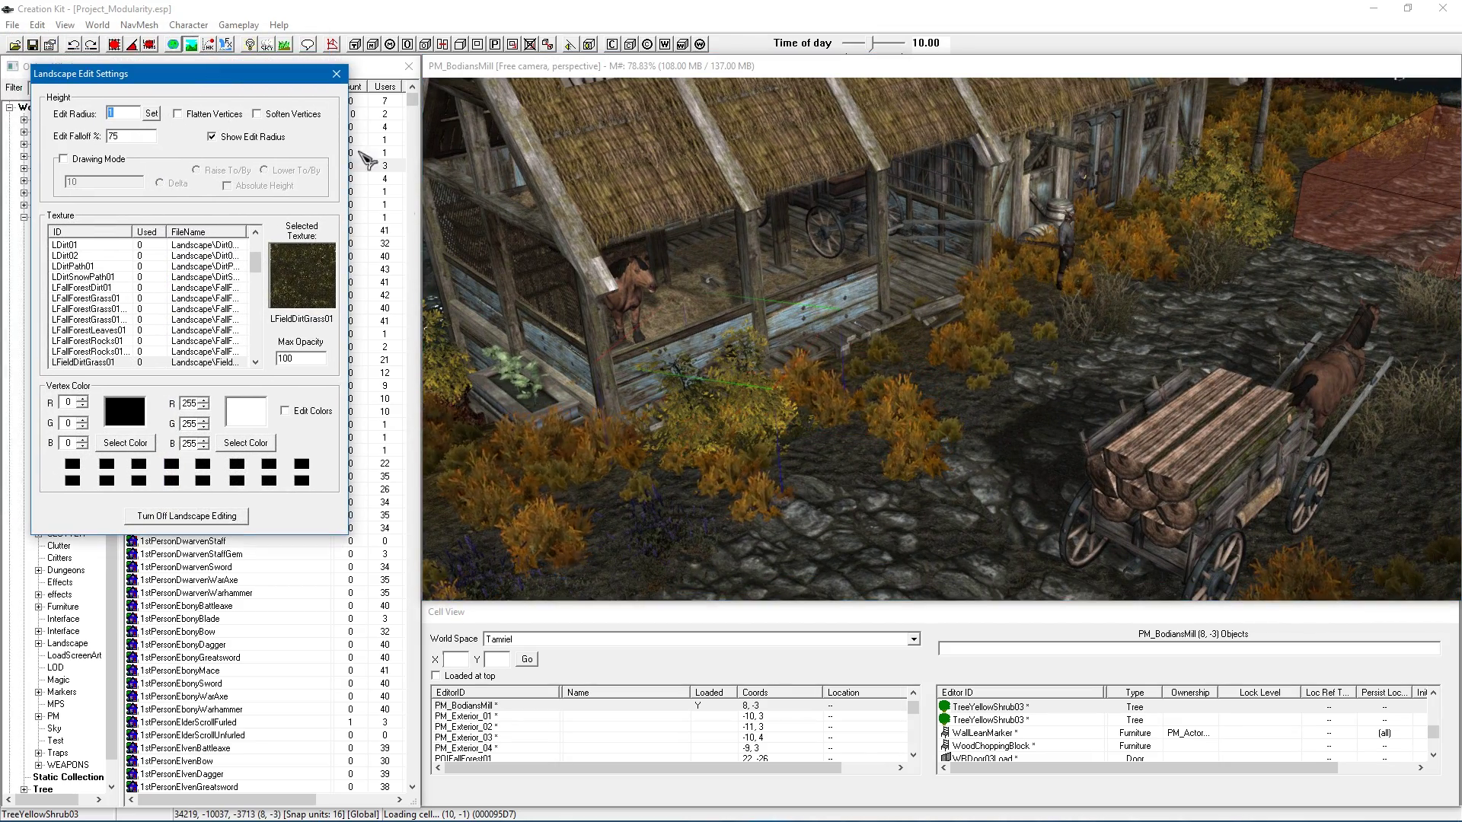
{"action": "left_click", "coordinate": [86, 287]}
{"action": "left_click", "coordinate": [107, 298]}
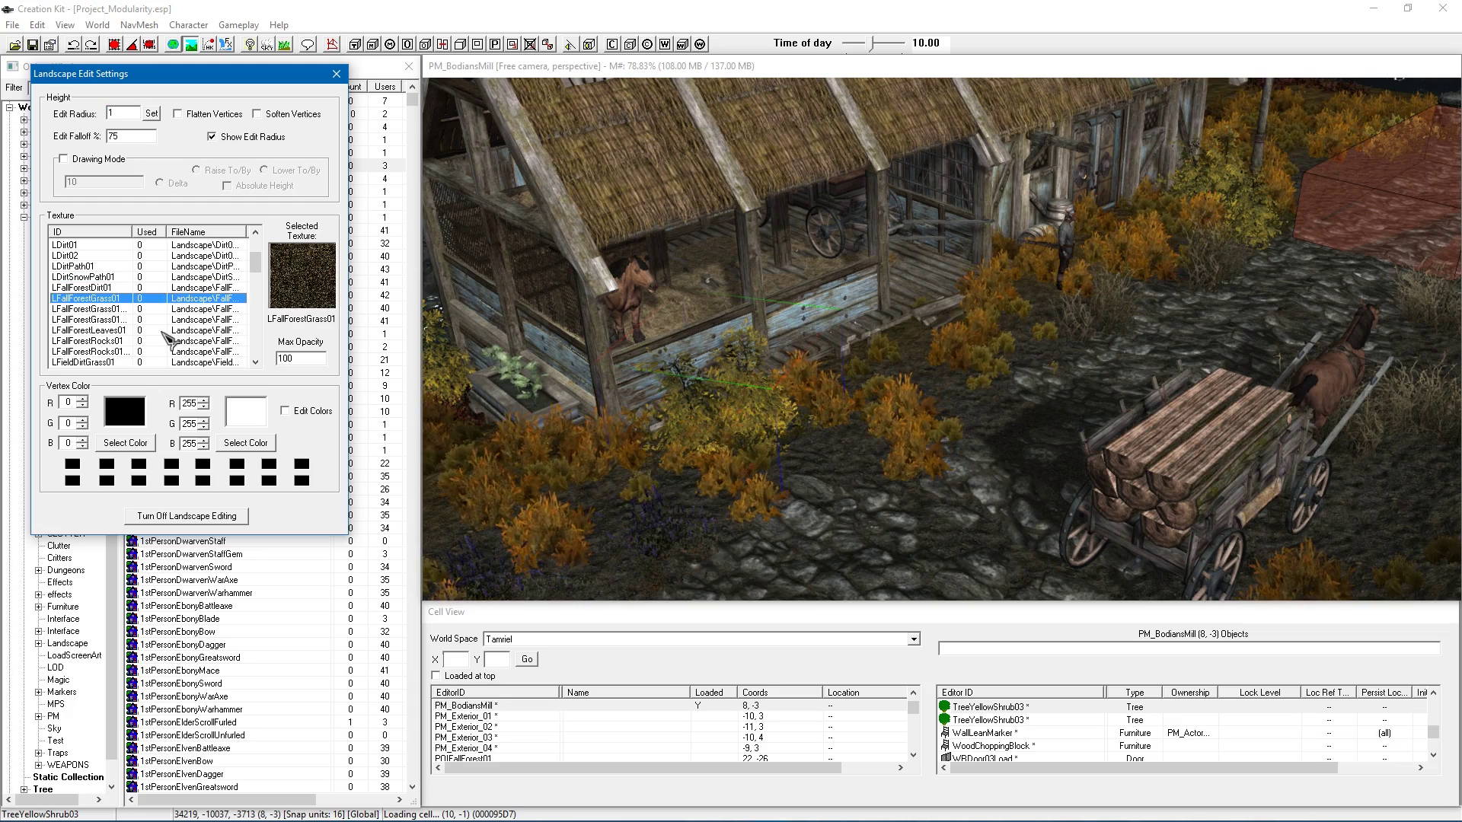
Examine the ground around the mill, the stone road and the riverbank from several angles and heights
{"action": "middle_click_drag", "start_coordinate": [769, 393], "coordinate": [1012, 305]}
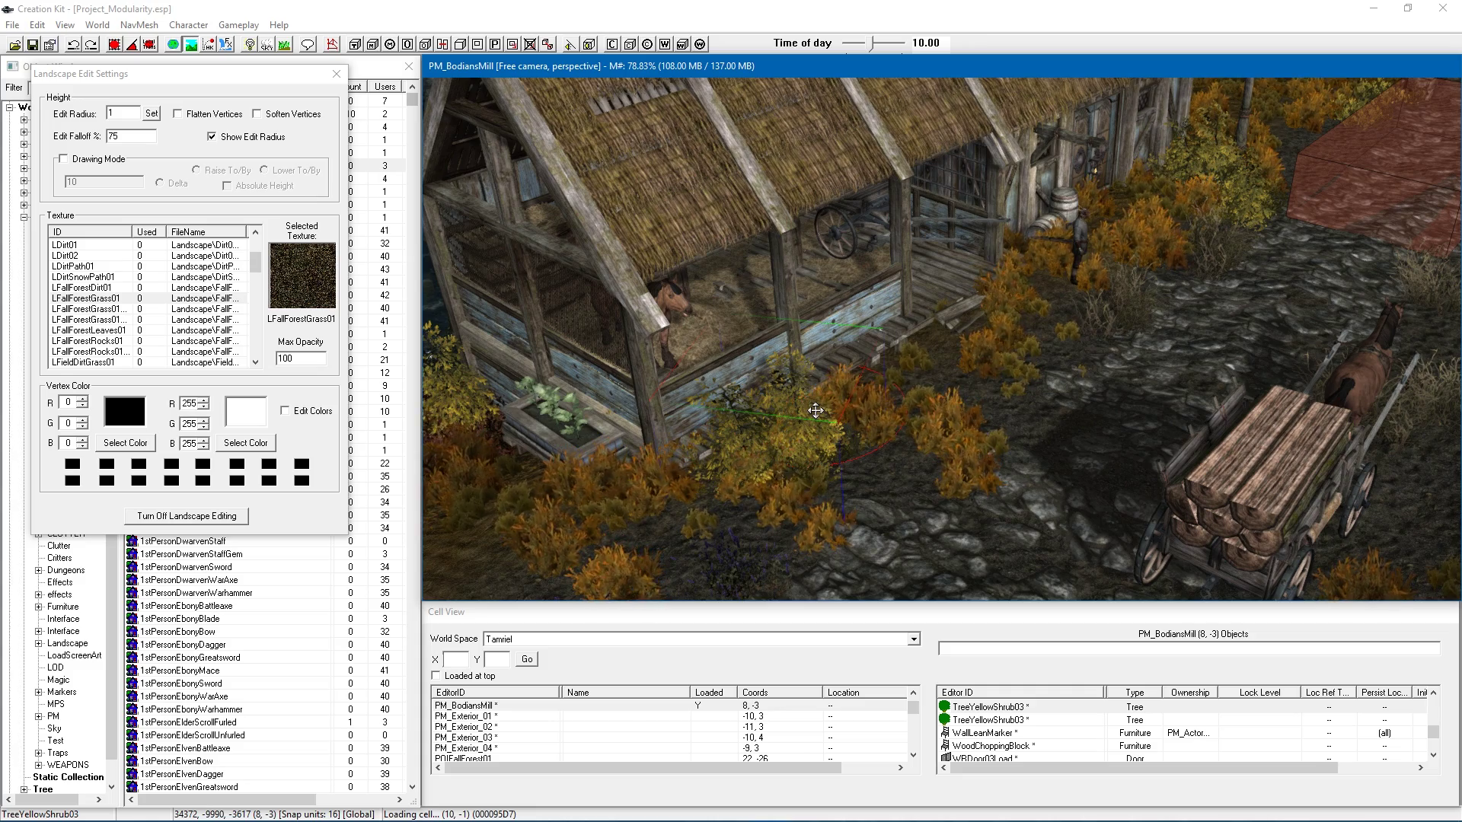
{"action": "middle_click_drag", "start_coordinate": [832, 453], "coordinate": [802, 433], "text": "shift"}
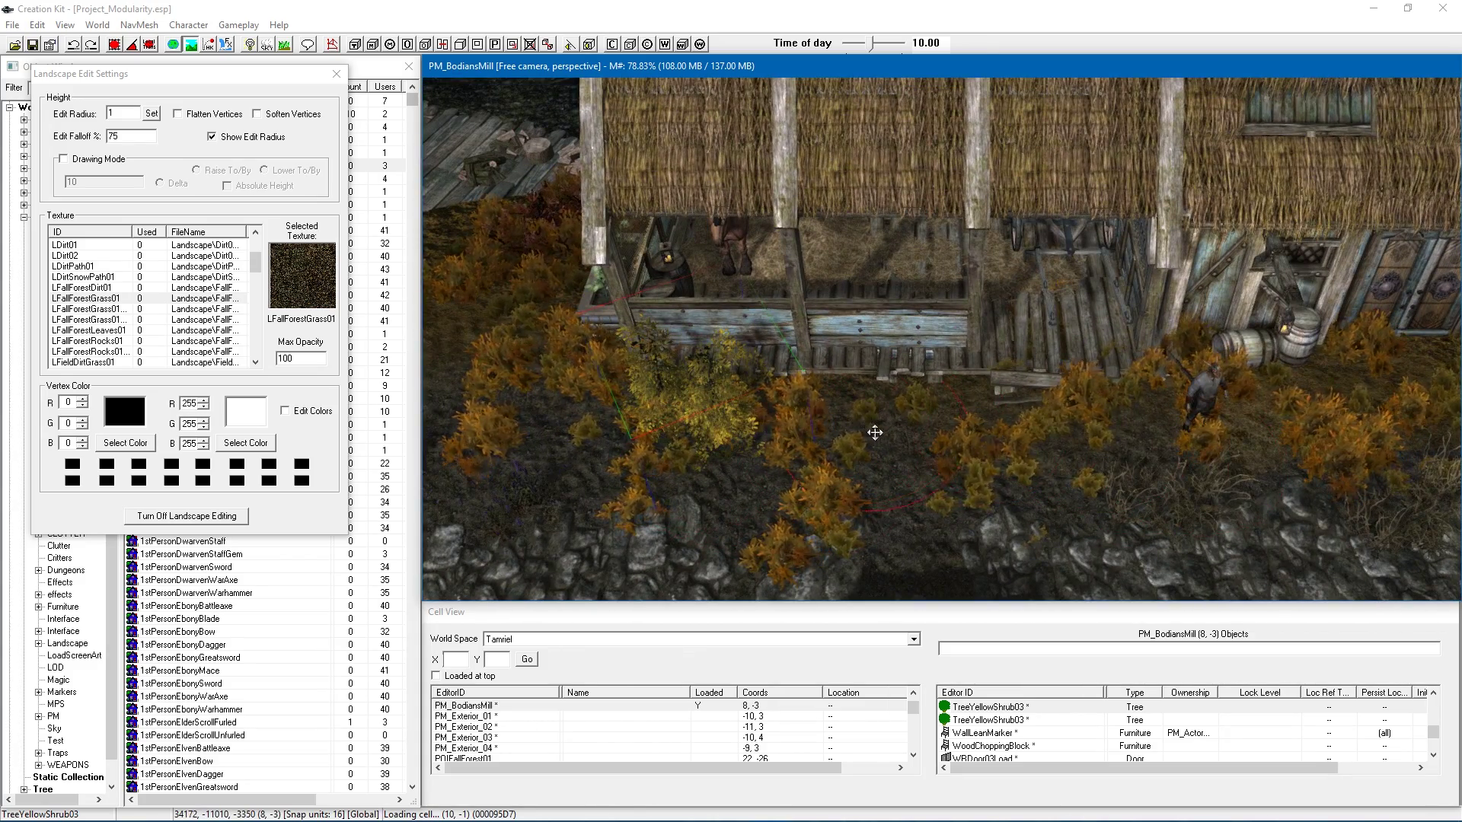
{"action": "middle_click_drag", "start_coordinate": [871, 445], "coordinate": [769, 358]}
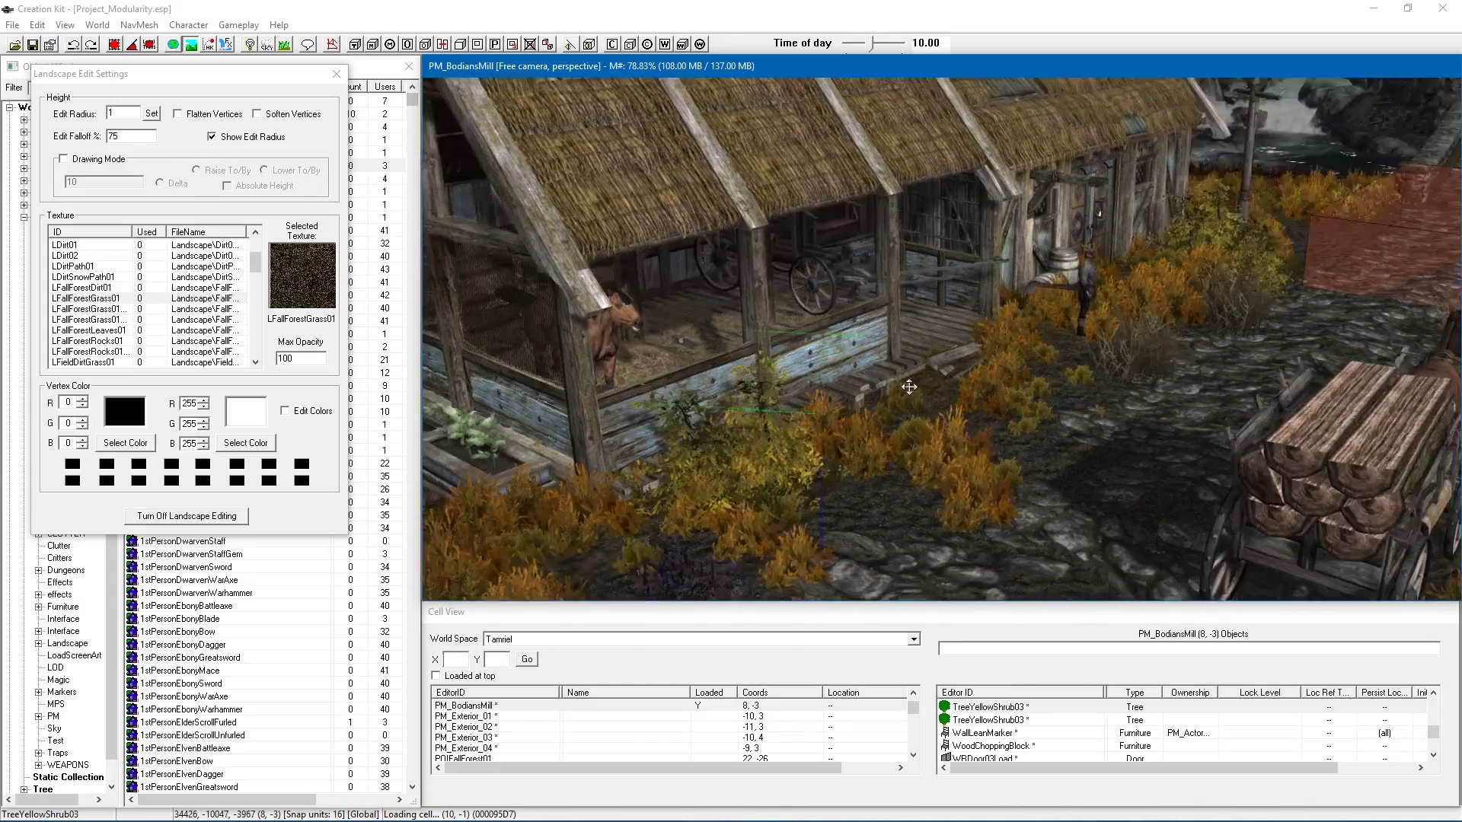
{"action": "middle_click_drag", "start_coordinate": [909, 386], "coordinate": [924, 391]}
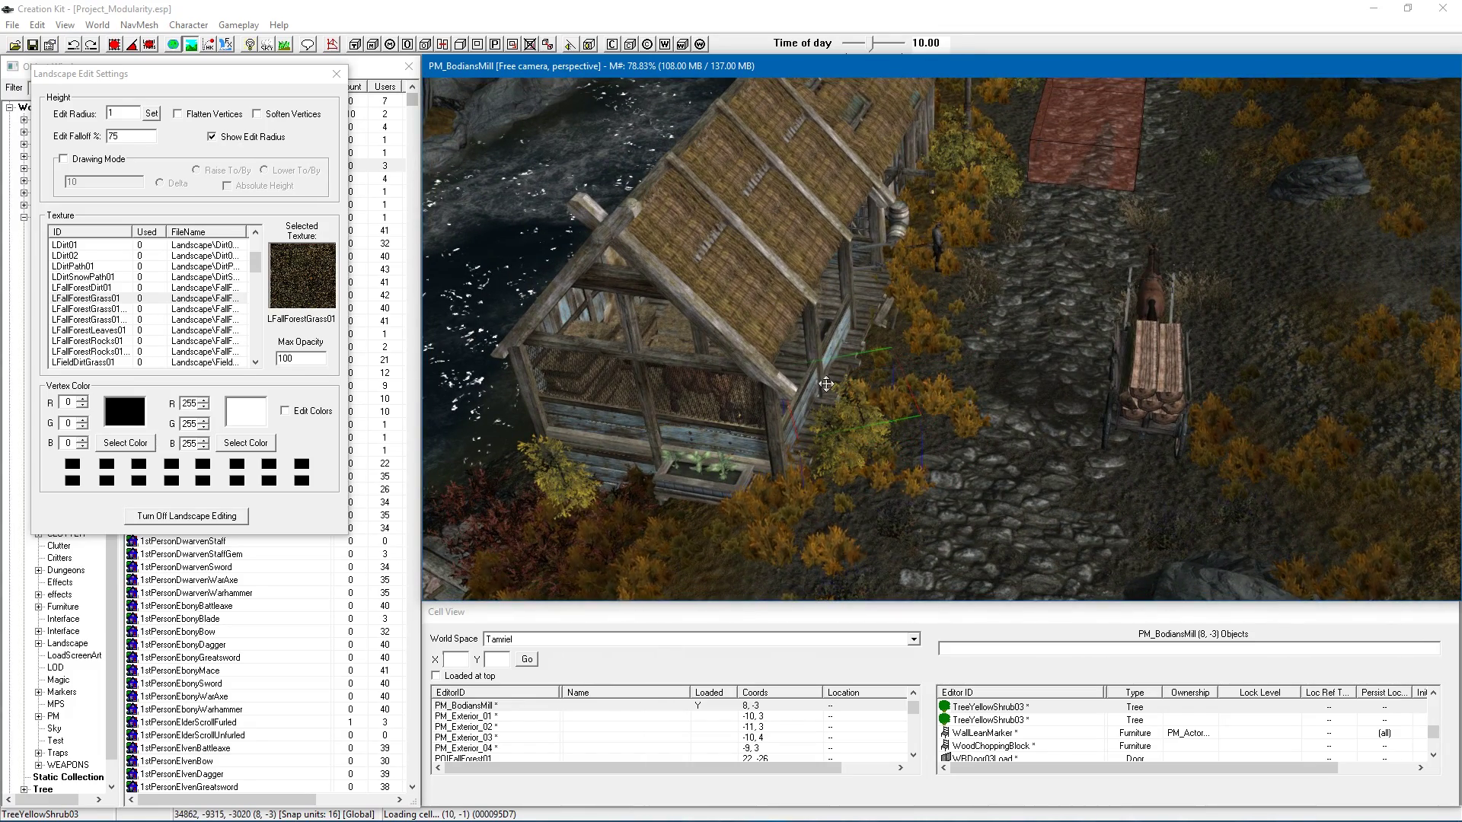
{"action": "mouse_move", "coordinate": [826, 384]}
{"action": "middle_mouse_down"}
{"action": "mouse_move", "coordinate": [844, 413]}
{"action": "mouse_move", "coordinate": [841, 392]}
{"action": "middle_mouse_up"}
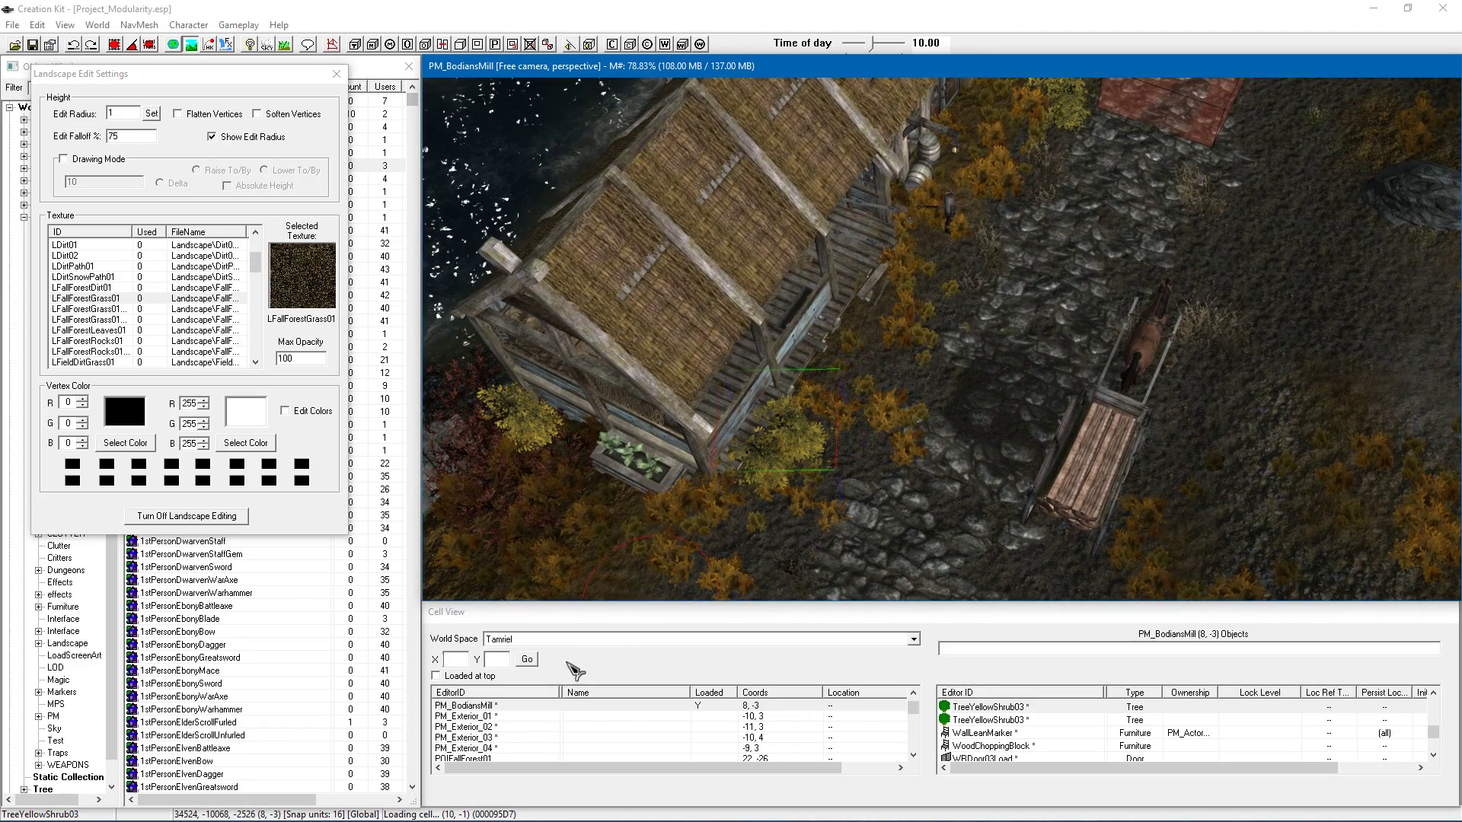
{"action": "left_click", "coordinate": [478, 710]}
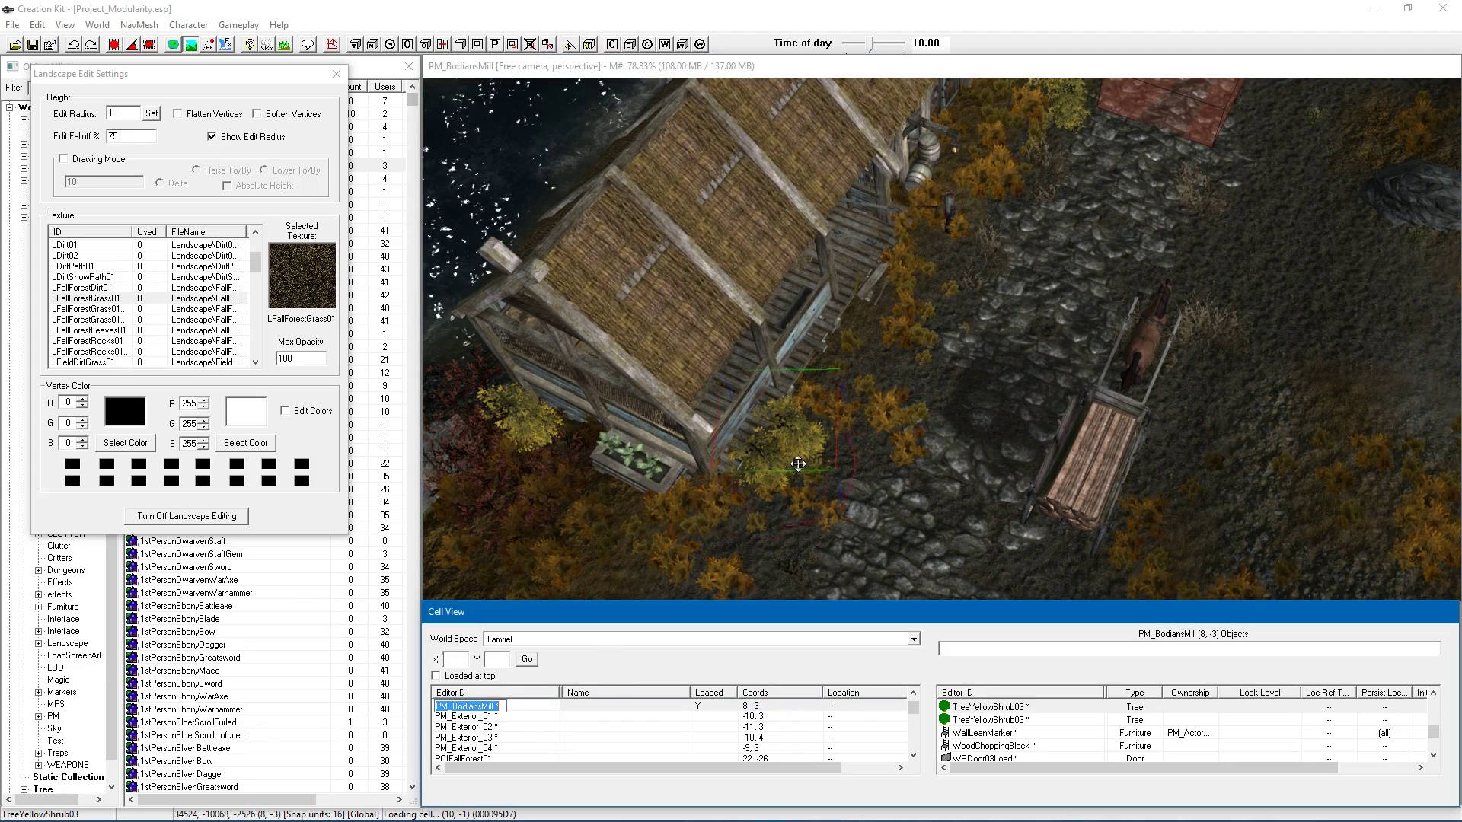
{"action": "middle_click_drag", "start_coordinate": [799, 464], "coordinate": [791, 449]}
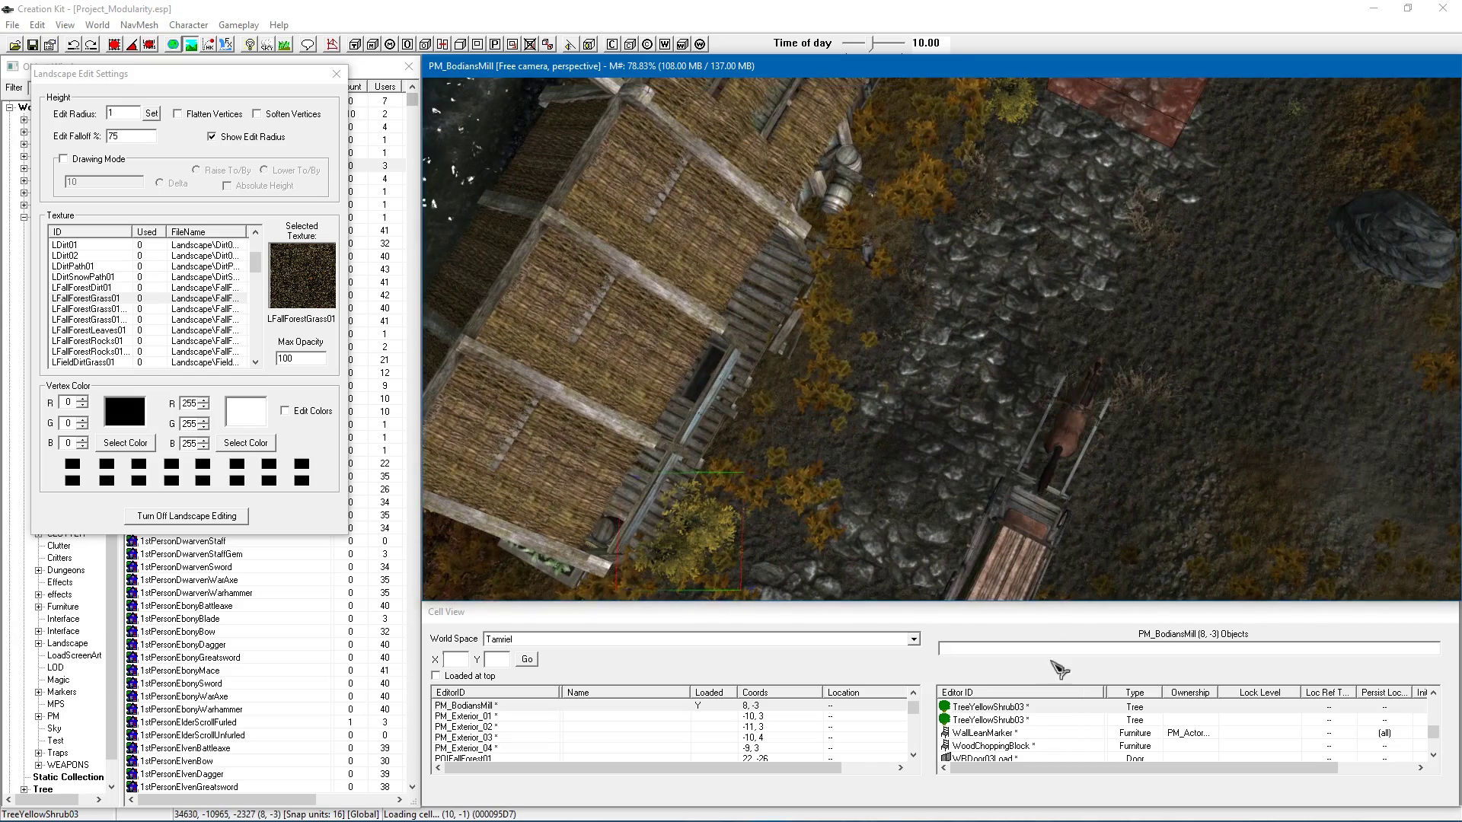
{"action": "middle_click_drag", "start_coordinate": [910, 434], "coordinate": [885, 500], "text": "shift"}
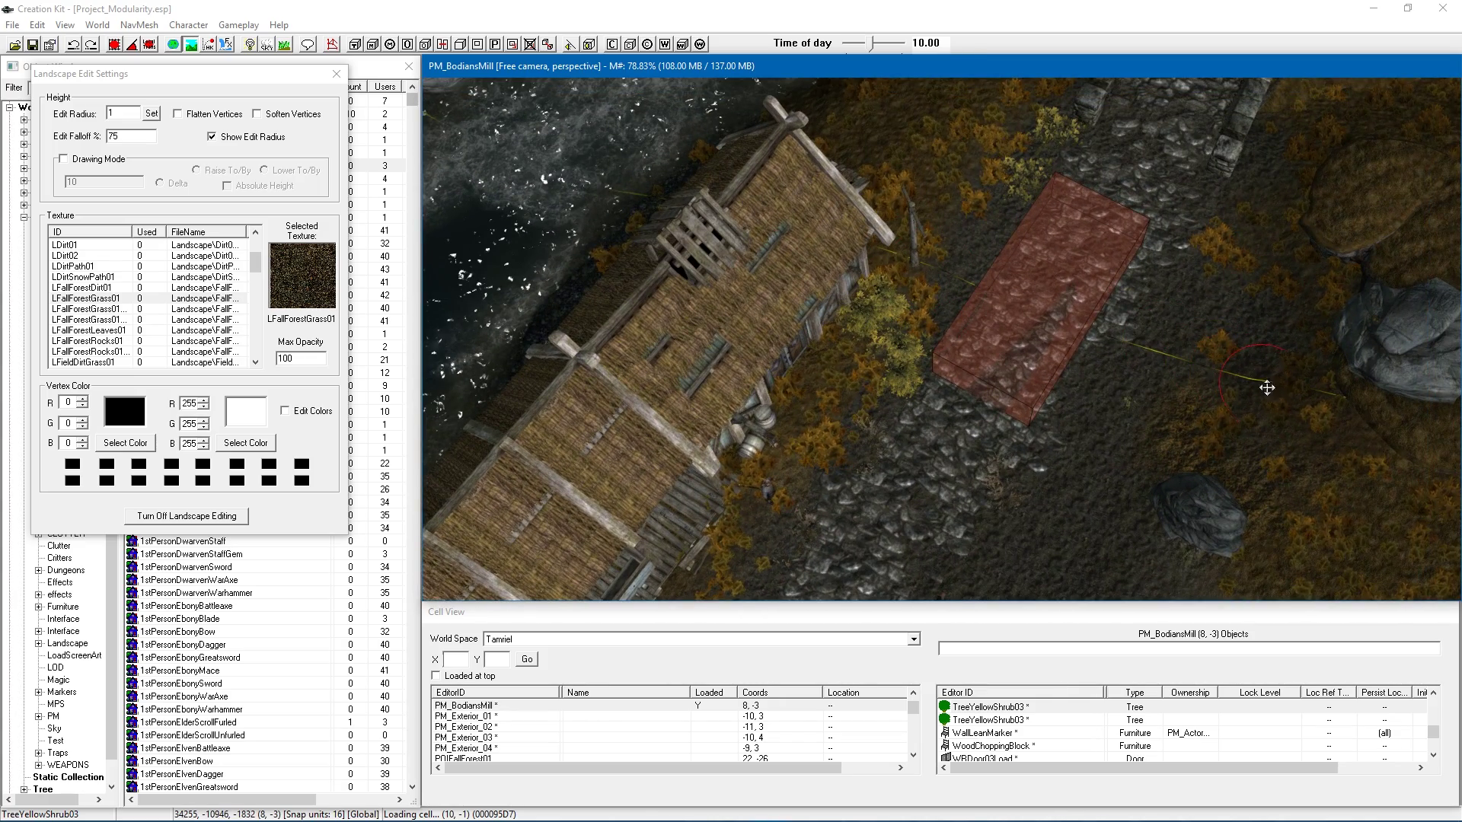
{"action": "middle_click_drag", "start_coordinate": [814, 319], "coordinate": [1023, 394]}
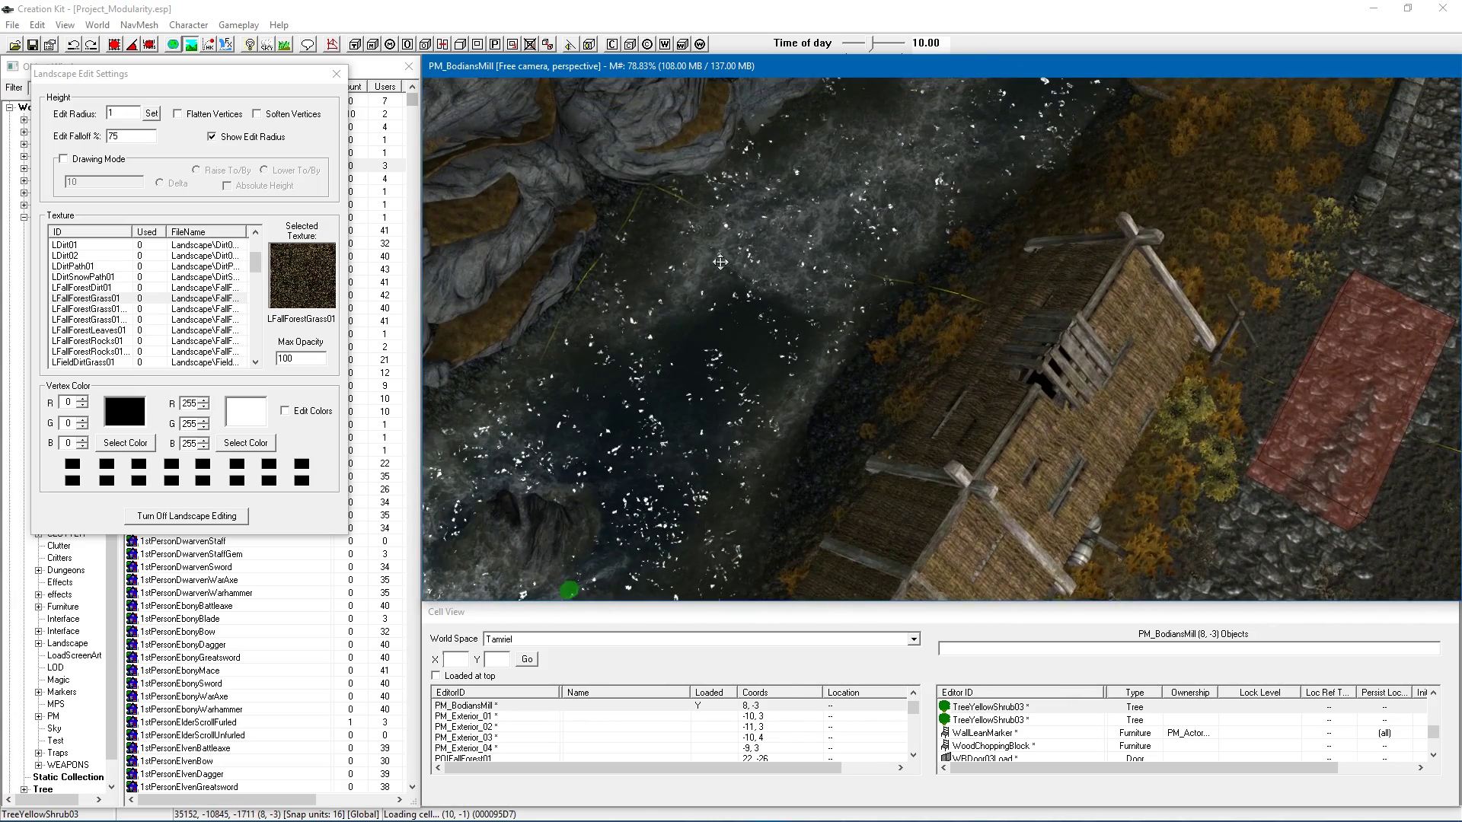
{"action": "middle_click_drag", "start_coordinate": [721, 262], "coordinate": [889, 400], "text": "shift"}
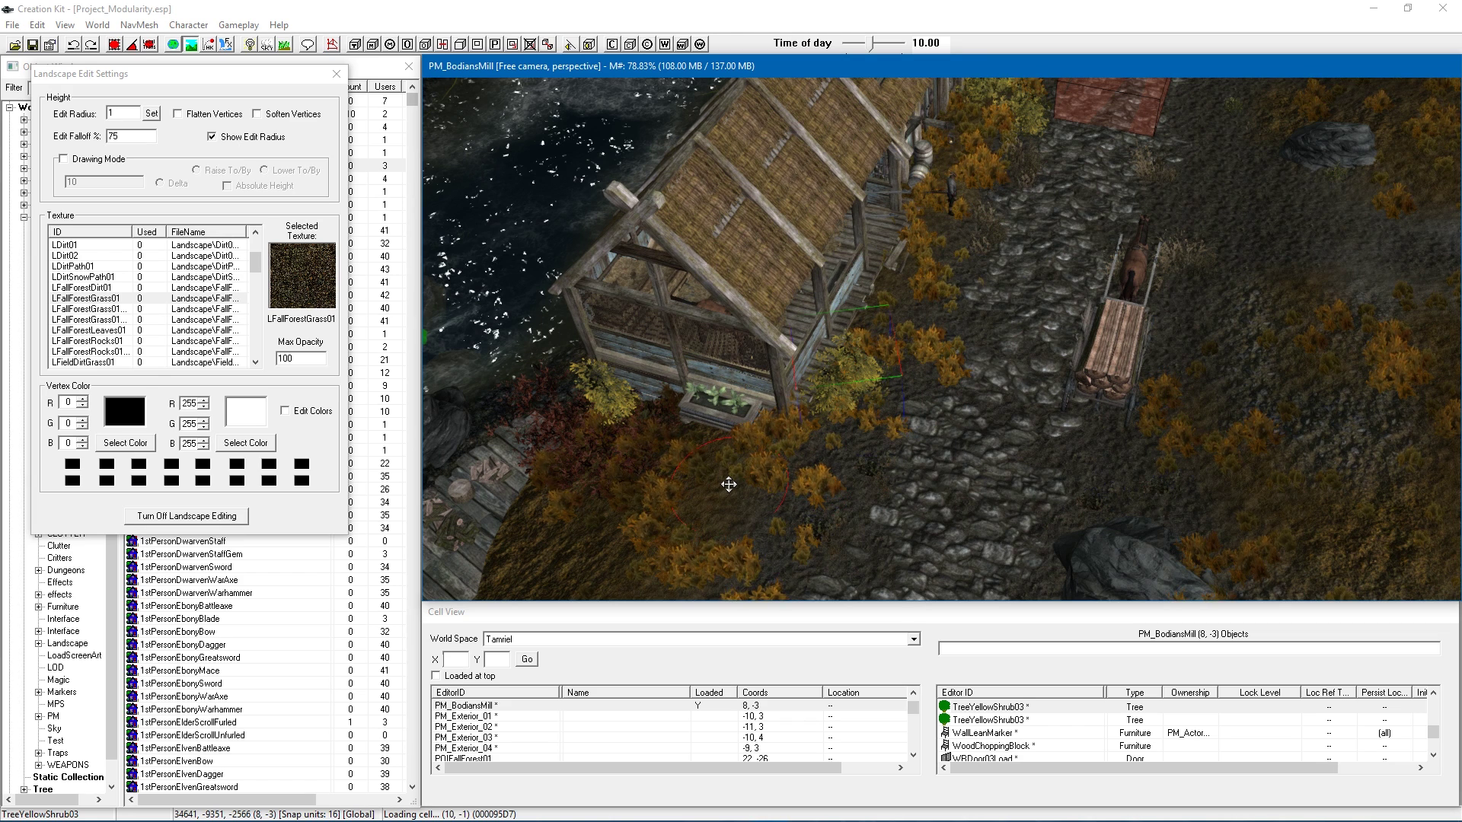
Paint the LDirtSnowPath01 texture onto the ground among the shrubs in front of the mill's open gable end
{"action": "left_click", "coordinate": [107, 278]}
{"action": "right_click", "coordinate": [728, 489]}
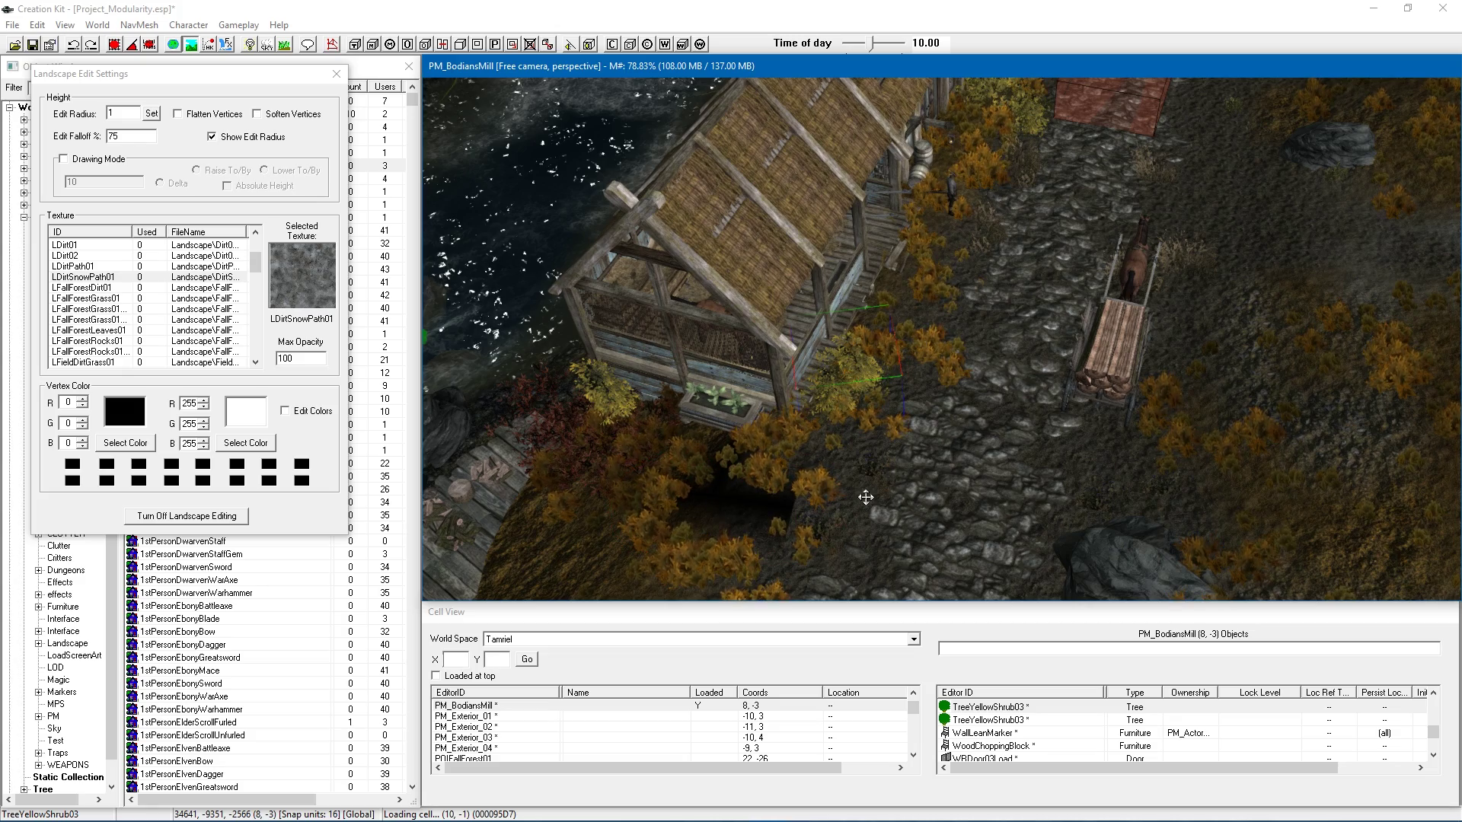
{"action": "mouse_move", "coordinate": [783, 495]}
{"action": "middle_mouse_down", "text": "shift"}
{"action": "mouse_move", "coordinate": [802, 467]}
{"action": "mouse_move", "coordinate": [850, 483]}
{"action": "middle_mouse_up", "text": "shift"}
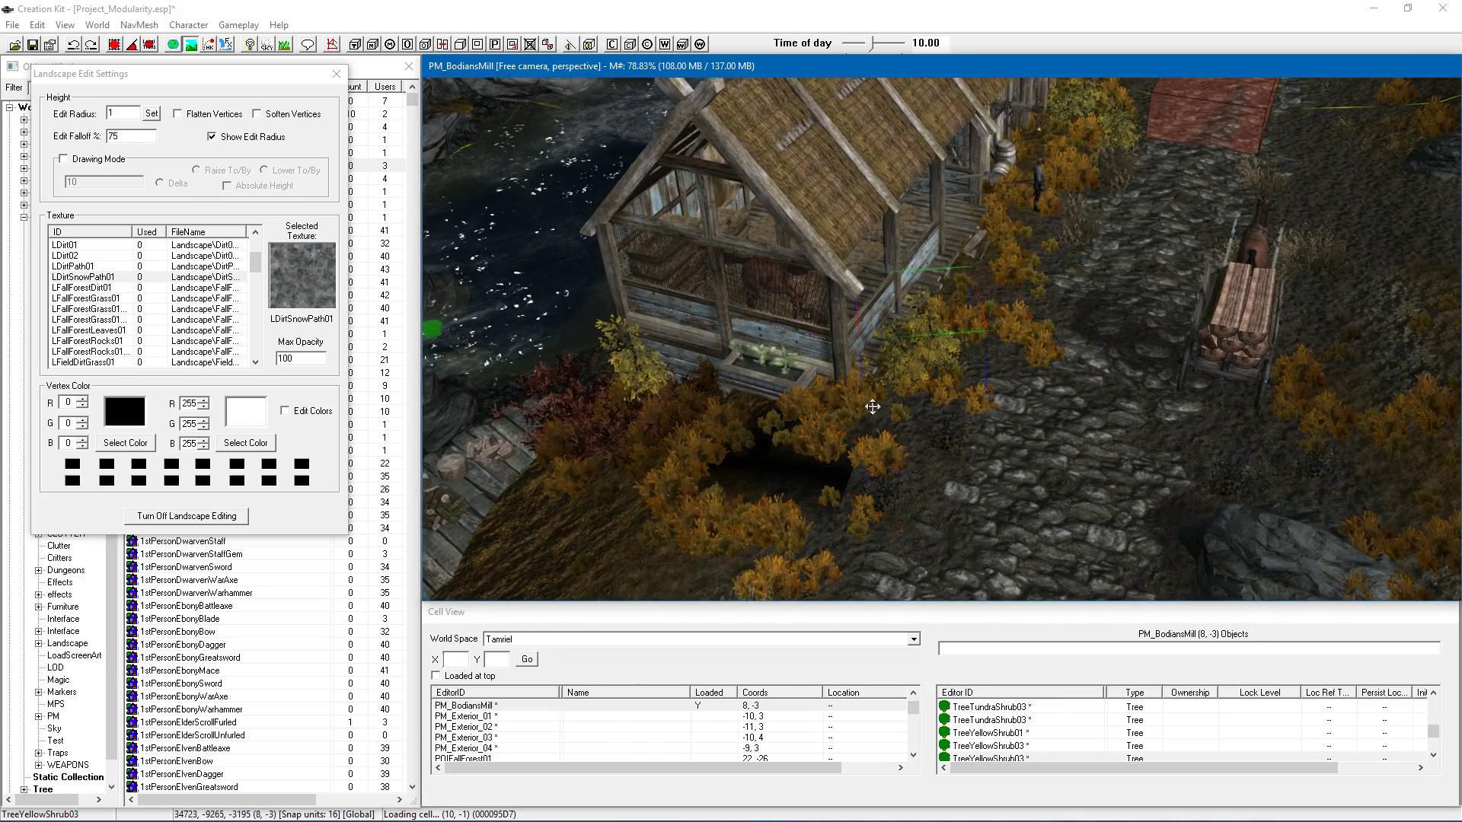
{"action": "middle_click_drag", "start_coordinate": [879, 428], "coordinate": [922, 414]}
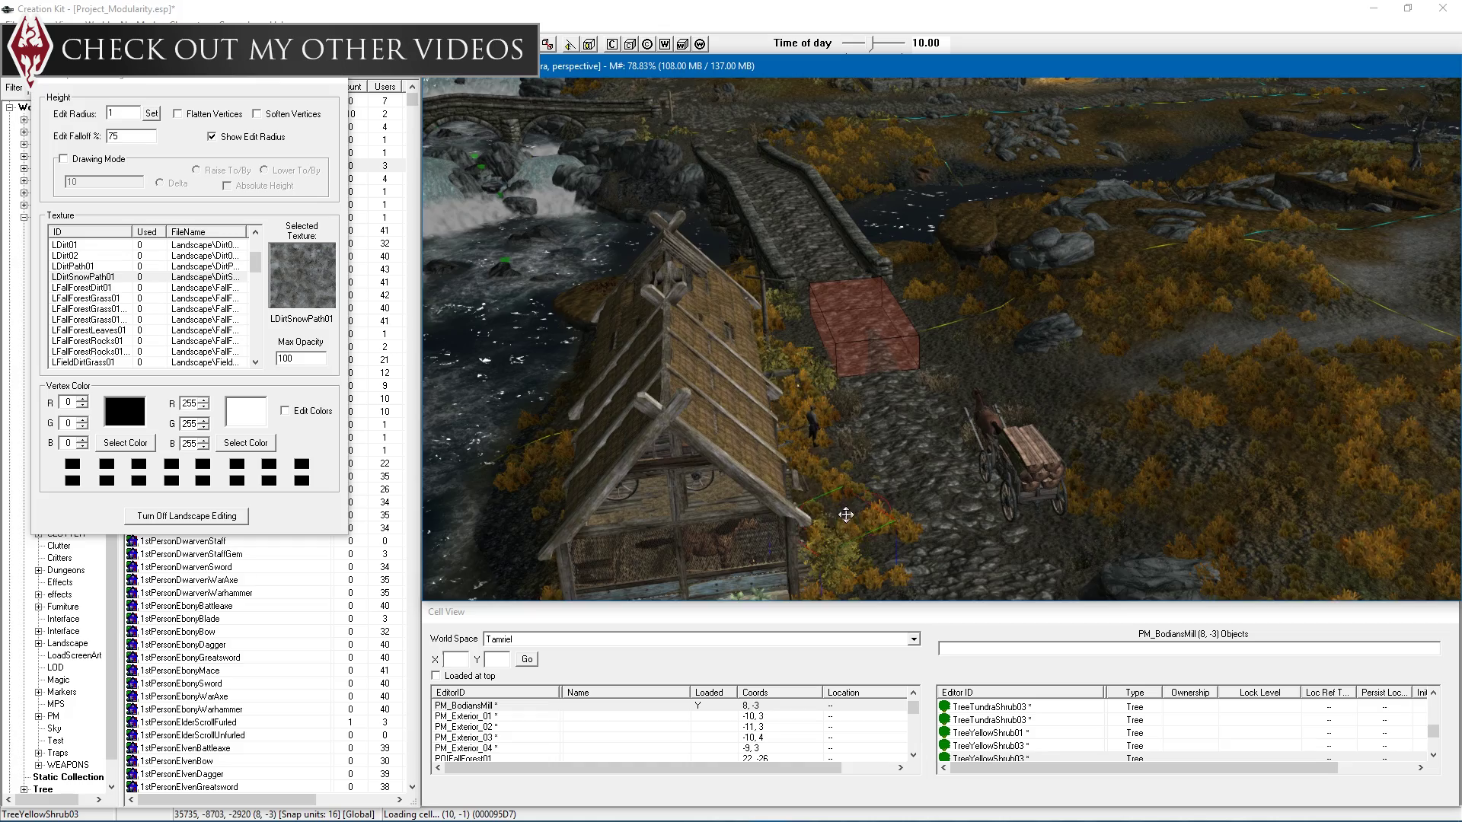
{"action": "middle_click_drag", "start_coordinate": [846, 515], "coordinate": [763, 492]}
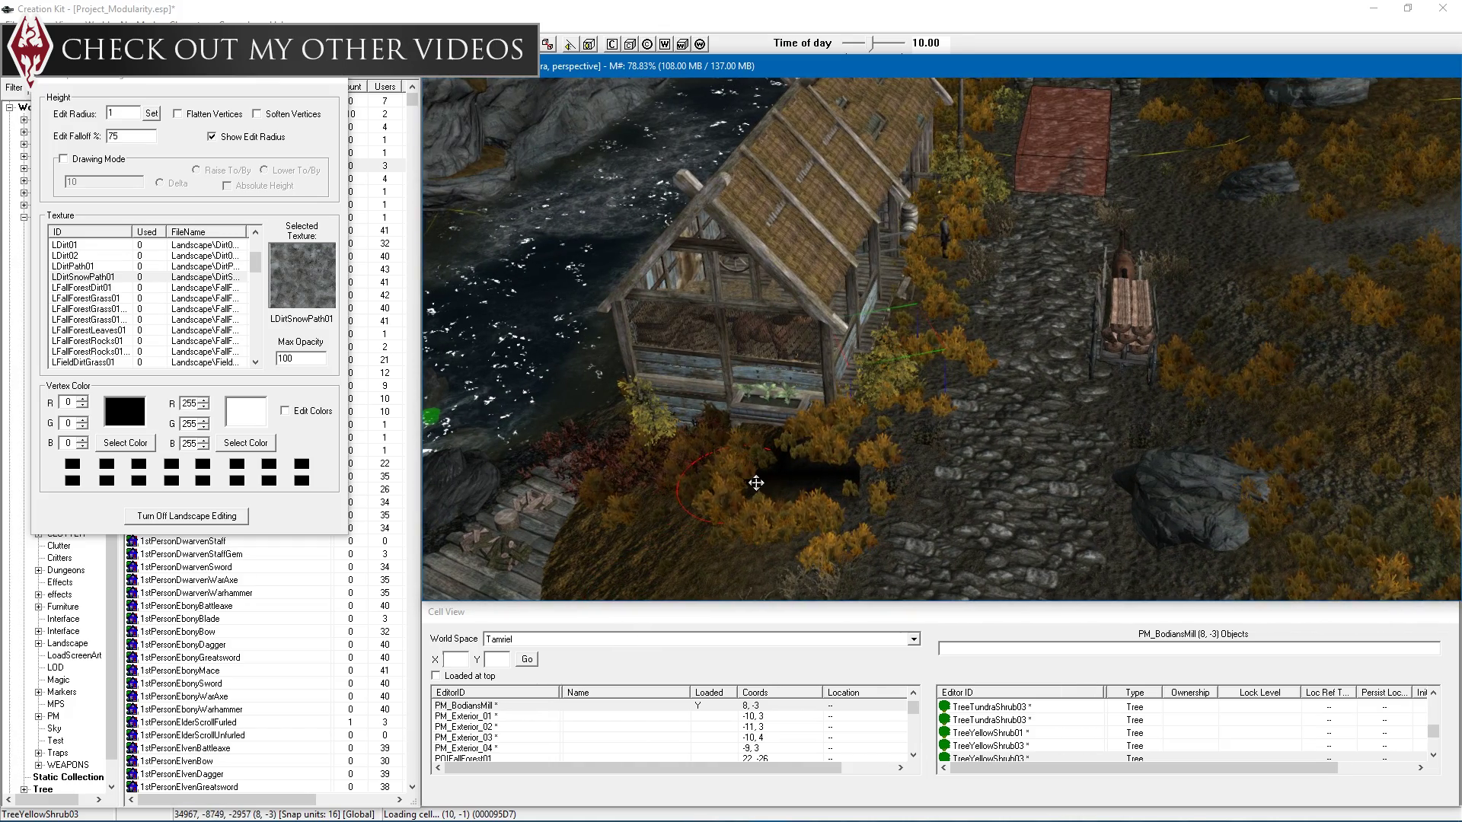
Open the land texture information for the PM_BodiansMill cell and look over its four quads
{"action": "key", "text": "i"}
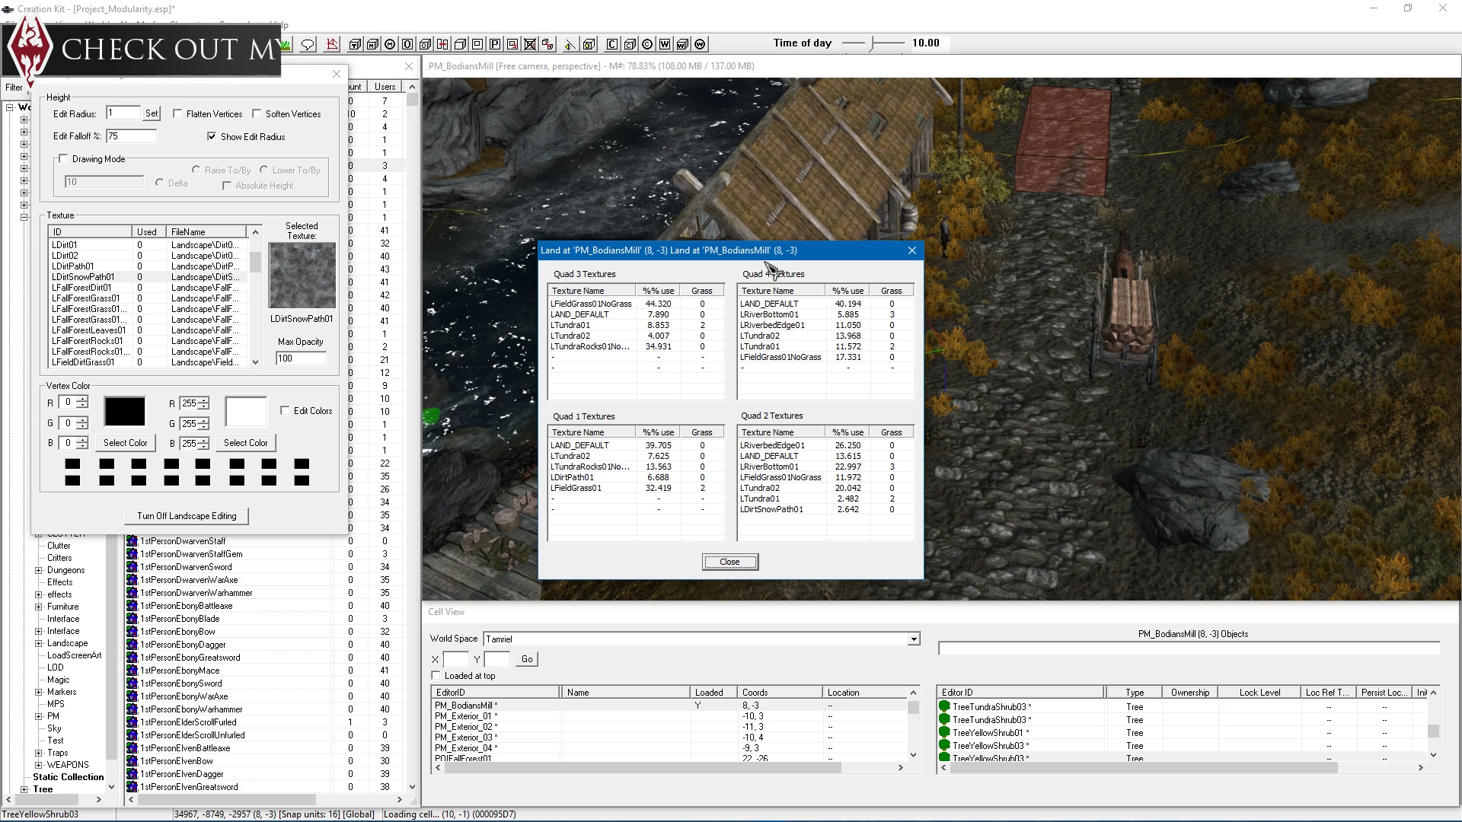
{"action": "left_click_drag", "start_coordinate": [765, 250], "coordinate": [612, 317]}
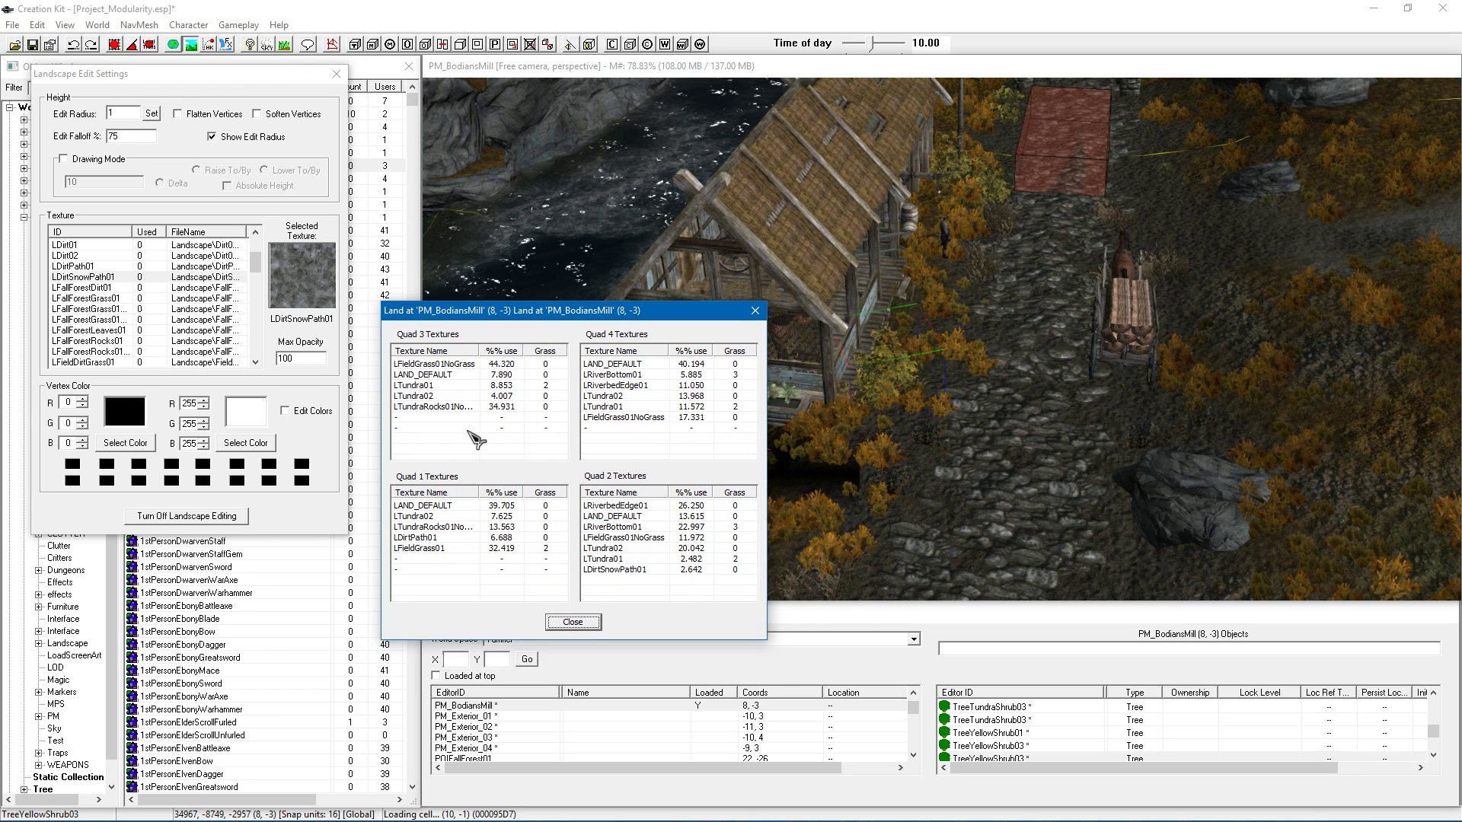
{"action": "left_click", "coordinate": [449, 507]}
{"action": "left_click", "coordinate": [628, 507]}
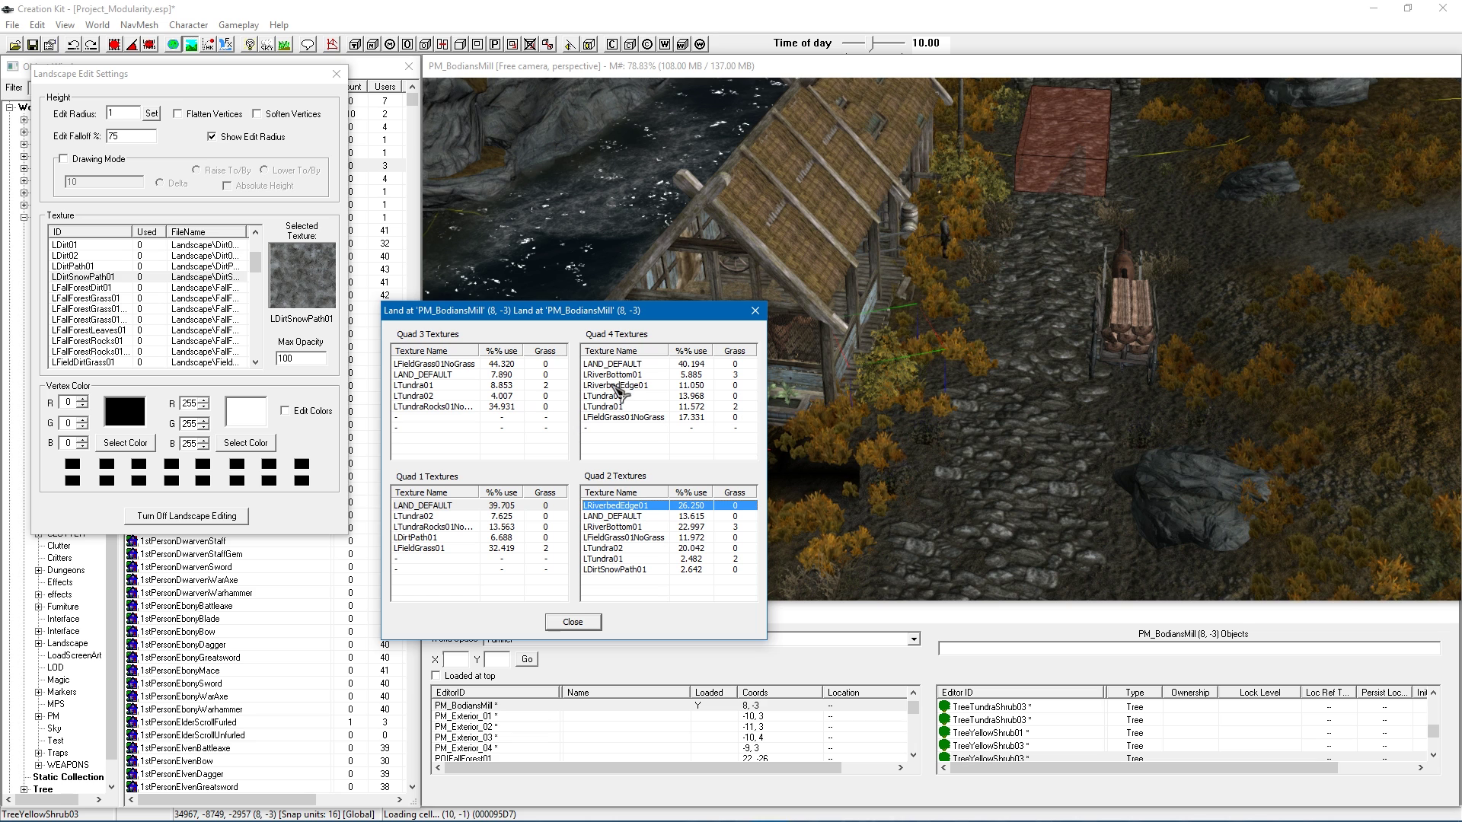
{"action": "left_click", "coordinate": [628, 364]}
{"action": "left_click", "coordinate": [492, 364]}
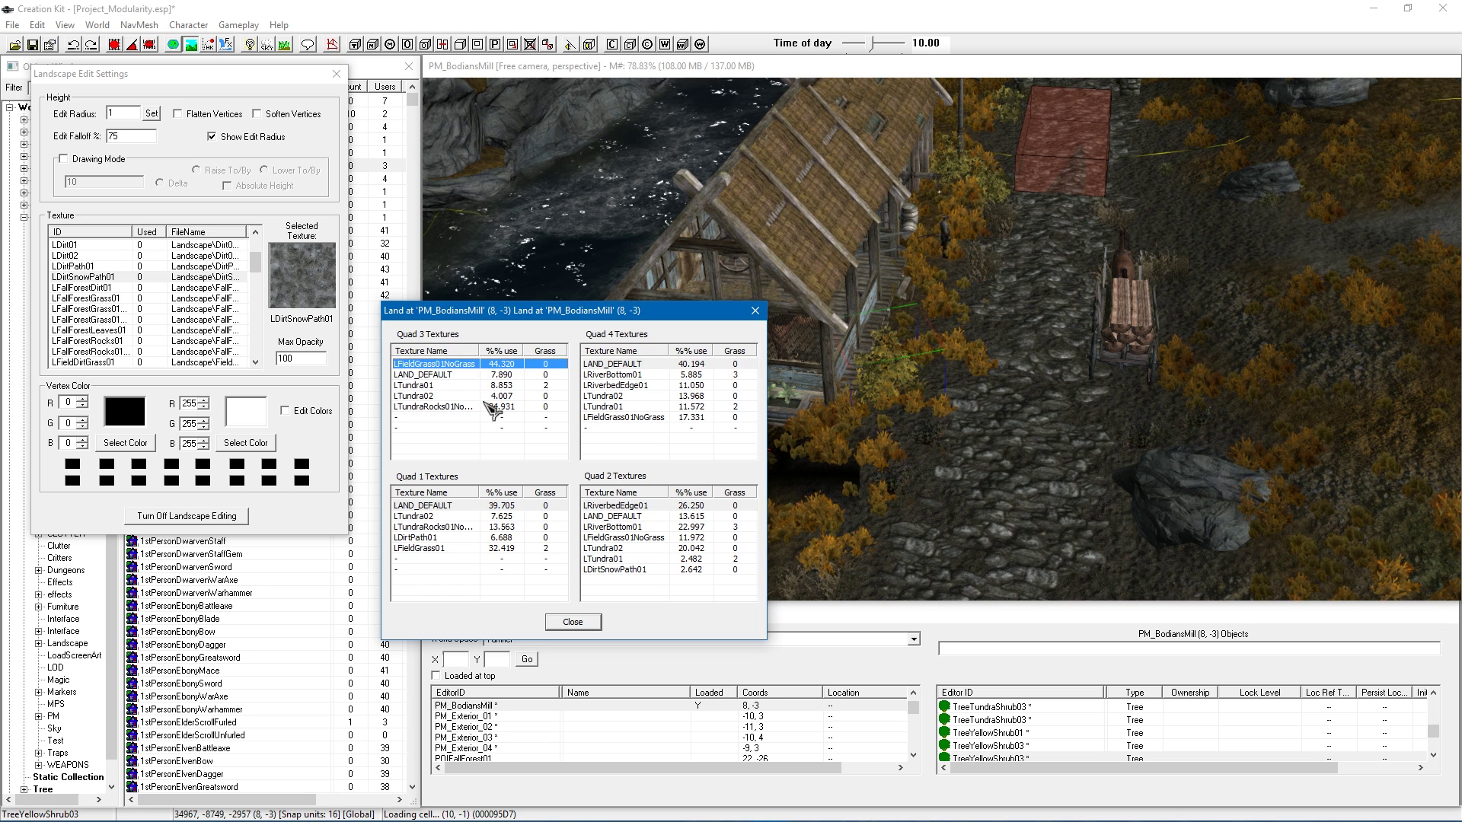
Go through each texture entry listed for Quad 3, from LFieldGrass01NoGrass to the tundra rocks texture
{"action": "left_click", "coordinate": [427, 385]}
{"action": "left_click", "coordinate": [431, 406]}
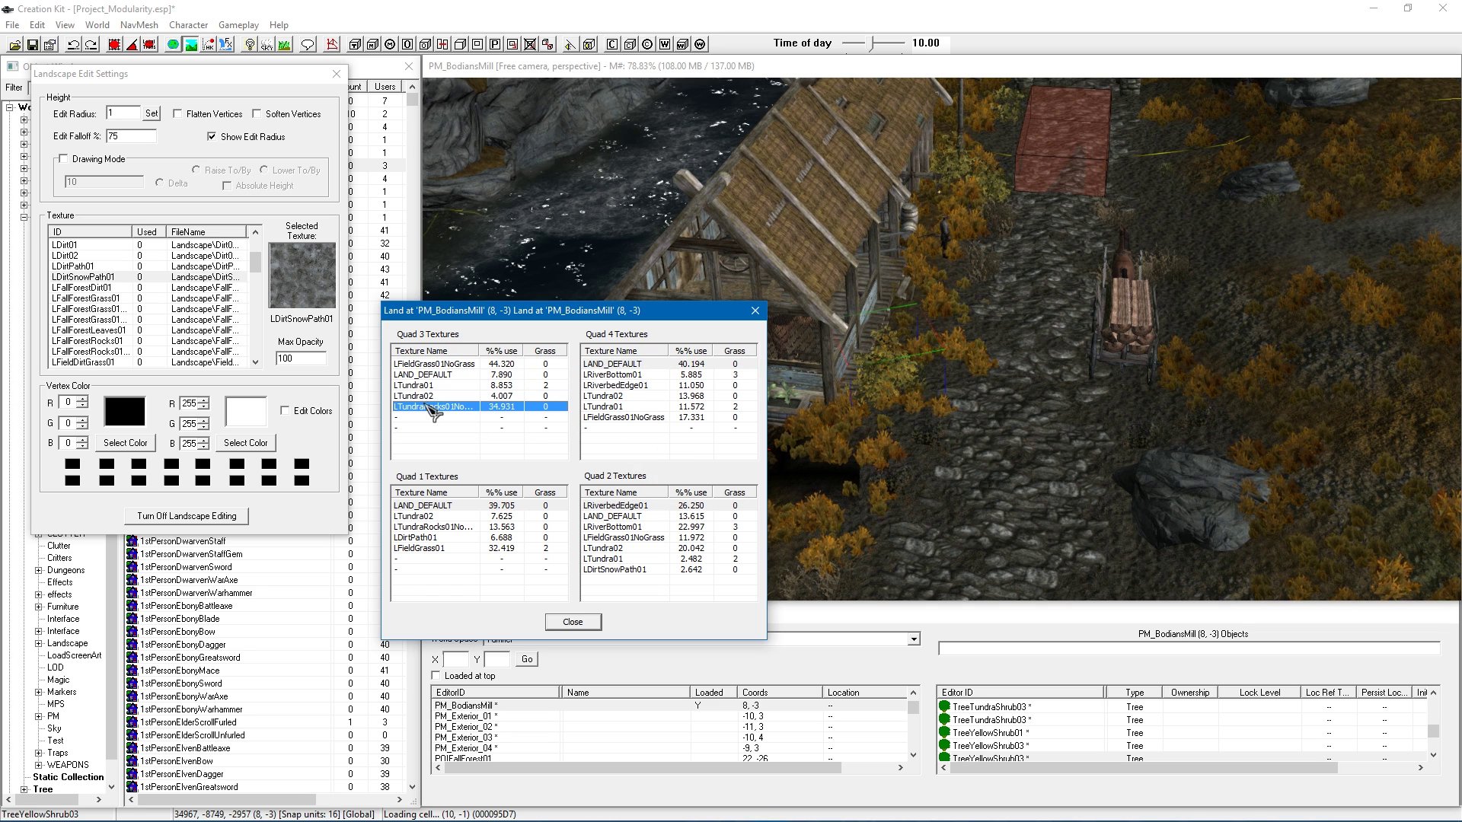
{"action": "left_click", "coordinate": [422, 396]}
{"action": "left_click", "coordinate": [422, 386]}
{"action": "left_click", "coordinate": [422, 375]}
{"action": "left_click", "coordinate": [423, 365]}
{"action": "left_click", "coordinate": [423, 375]}
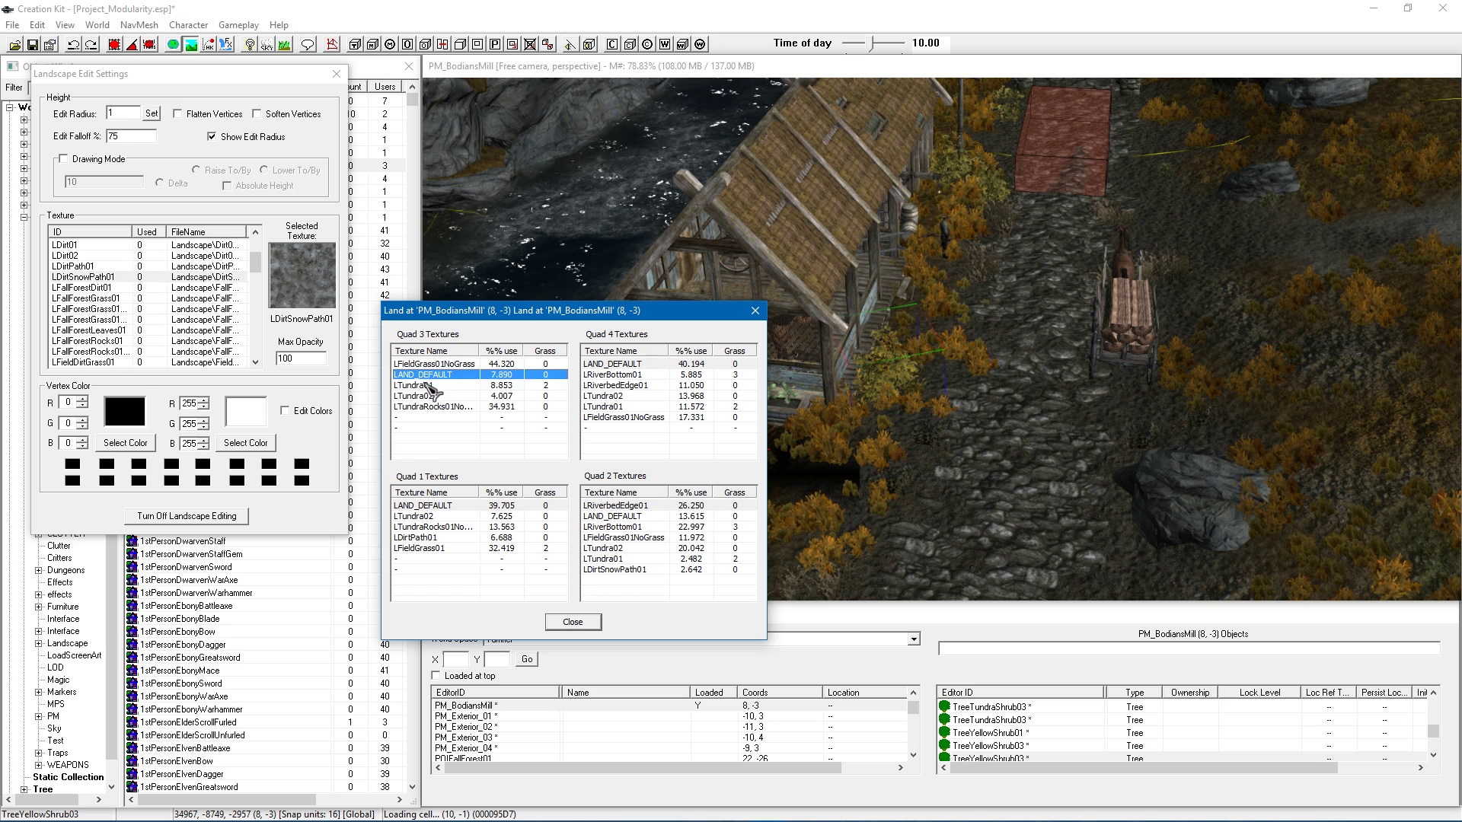
{"action": "left_click", "coordinate": [422, 386]}
{"action": "left_click", "coordinate": [421, 397]}
{"action": "left_click", "coordinate": [428, 406]}
Go through each texture entry listed for Quad 4, including its empty slot
{"action": "left_click", "coordinate": [610, 419]}
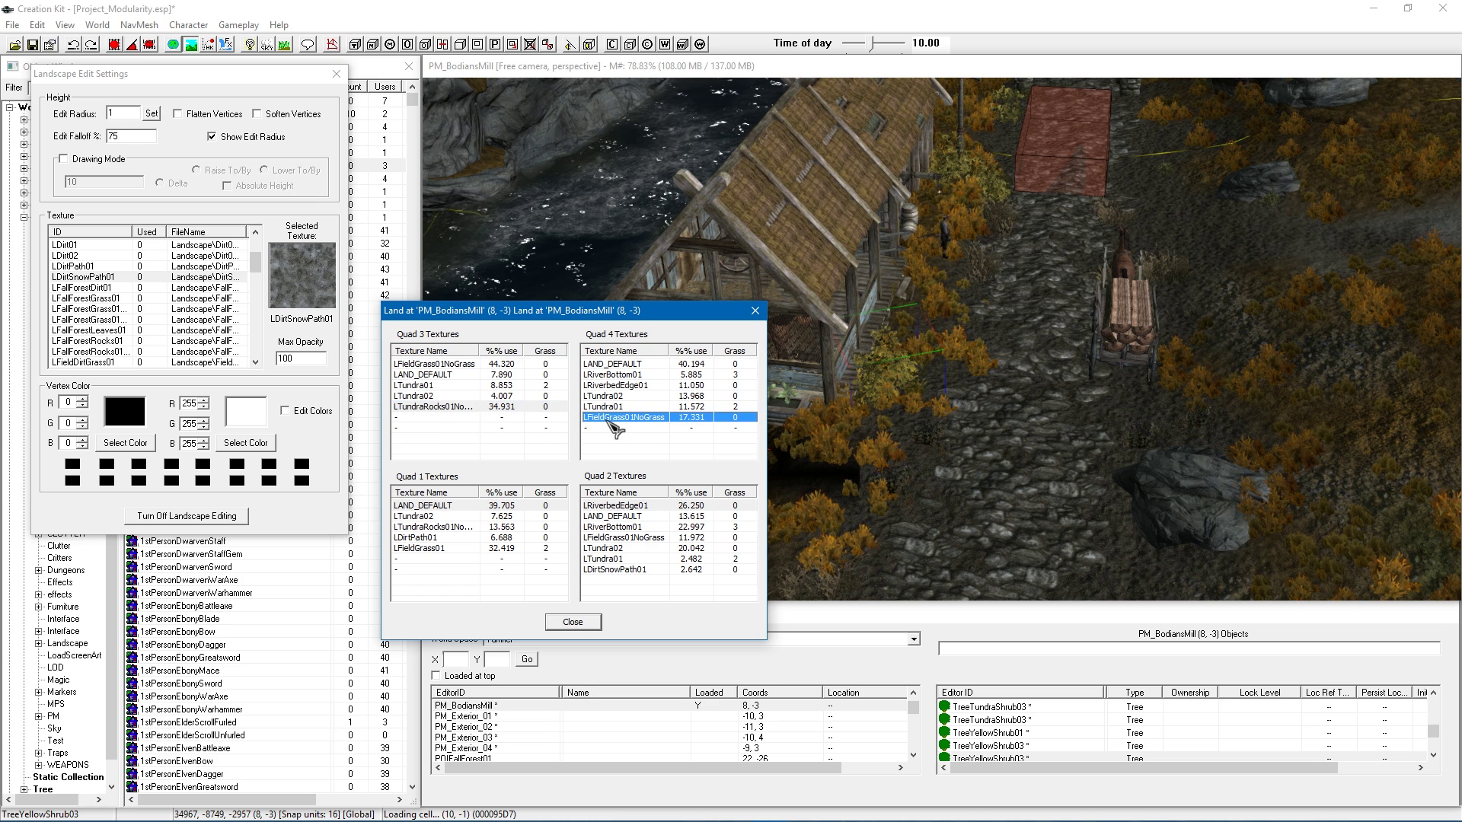
{"action": "left_click", "coordinate": [603, 365]}
{"action": "left_click", "coordinate": [600, 374]}
{"action": "left_click", "coordinate": [599, 386]}
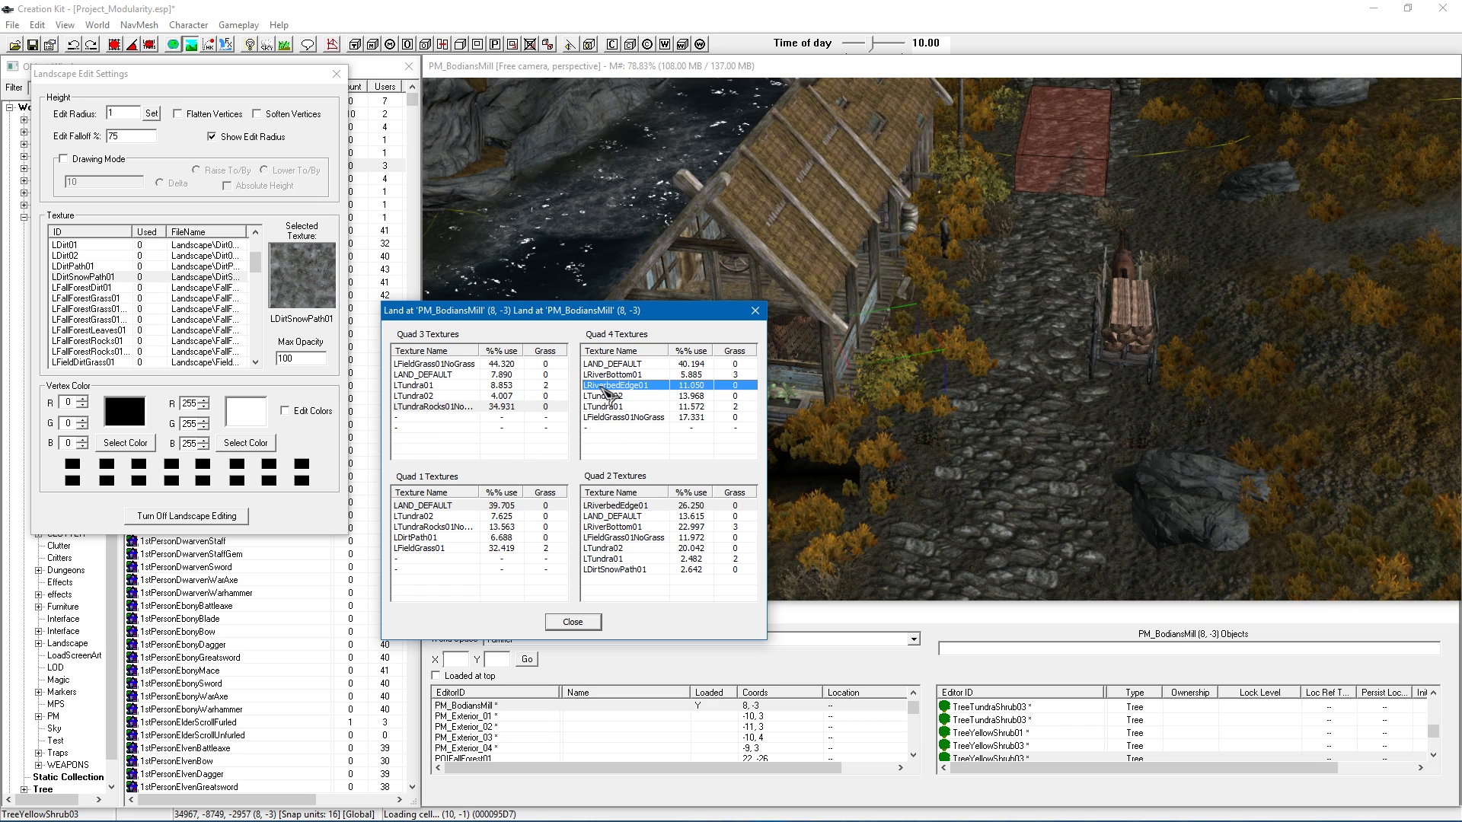
{"action": "left_click", "coordinate": [597, 396]}
{"action": "left_click", "coordinate": [598, 407]}
{"action": "left_click", "coordinate": [599, 417]}
{"action": "left_click", "coordinate": [598, 406]}
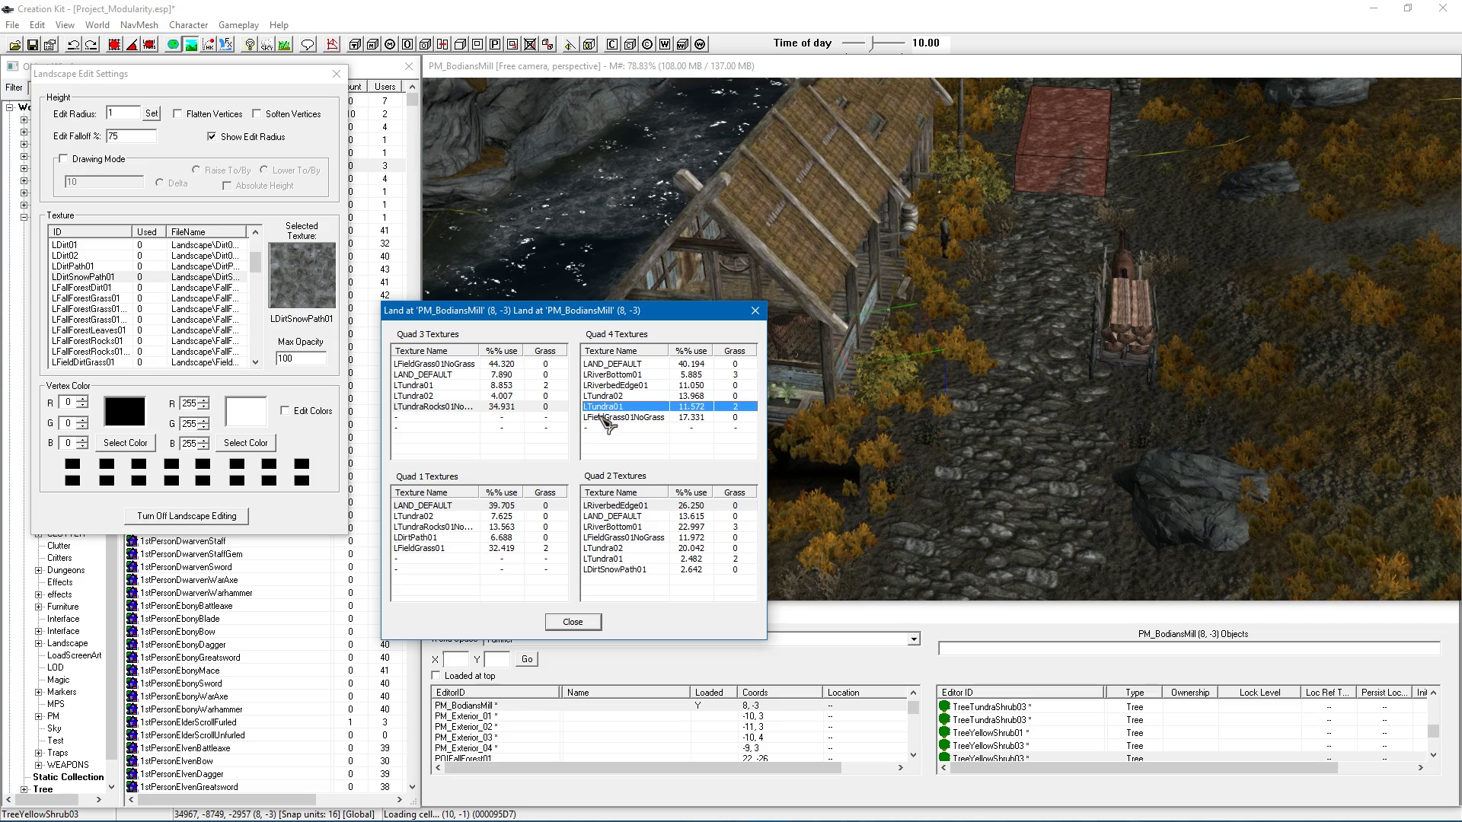
{"action": "left_click", "coordinate": [599, 426]}
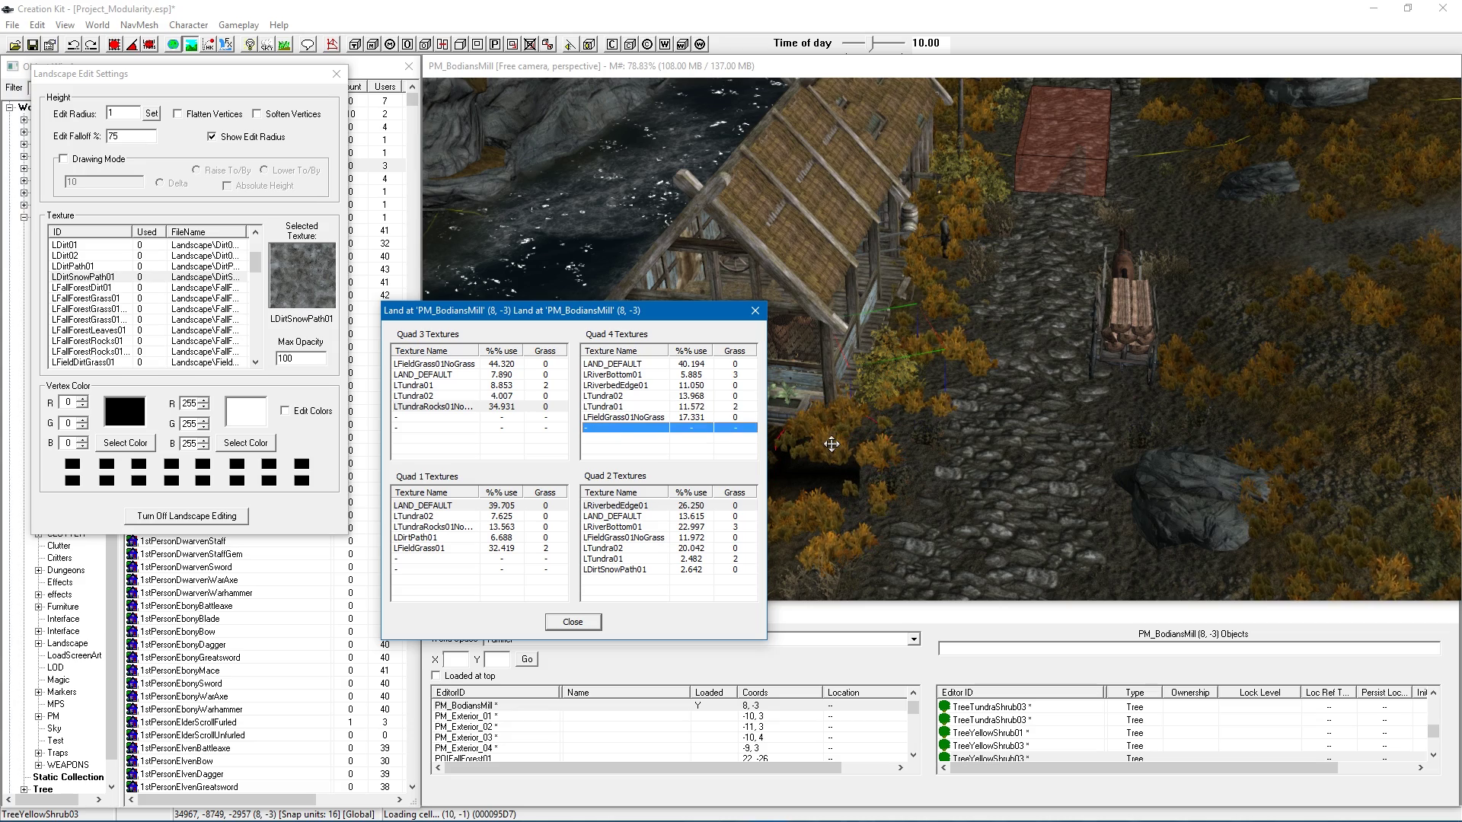
Move the land texture information clear of the mill and compare the black ground patch with the listed Quad 4 textures
{"action": "middle_click_drag", "start_coordinate": [828, 512], "coordinate": [882, 512]}
{"action": "middle_click_drag", "start_coordinate": [885, 456], "coordinate": [472, 380]}
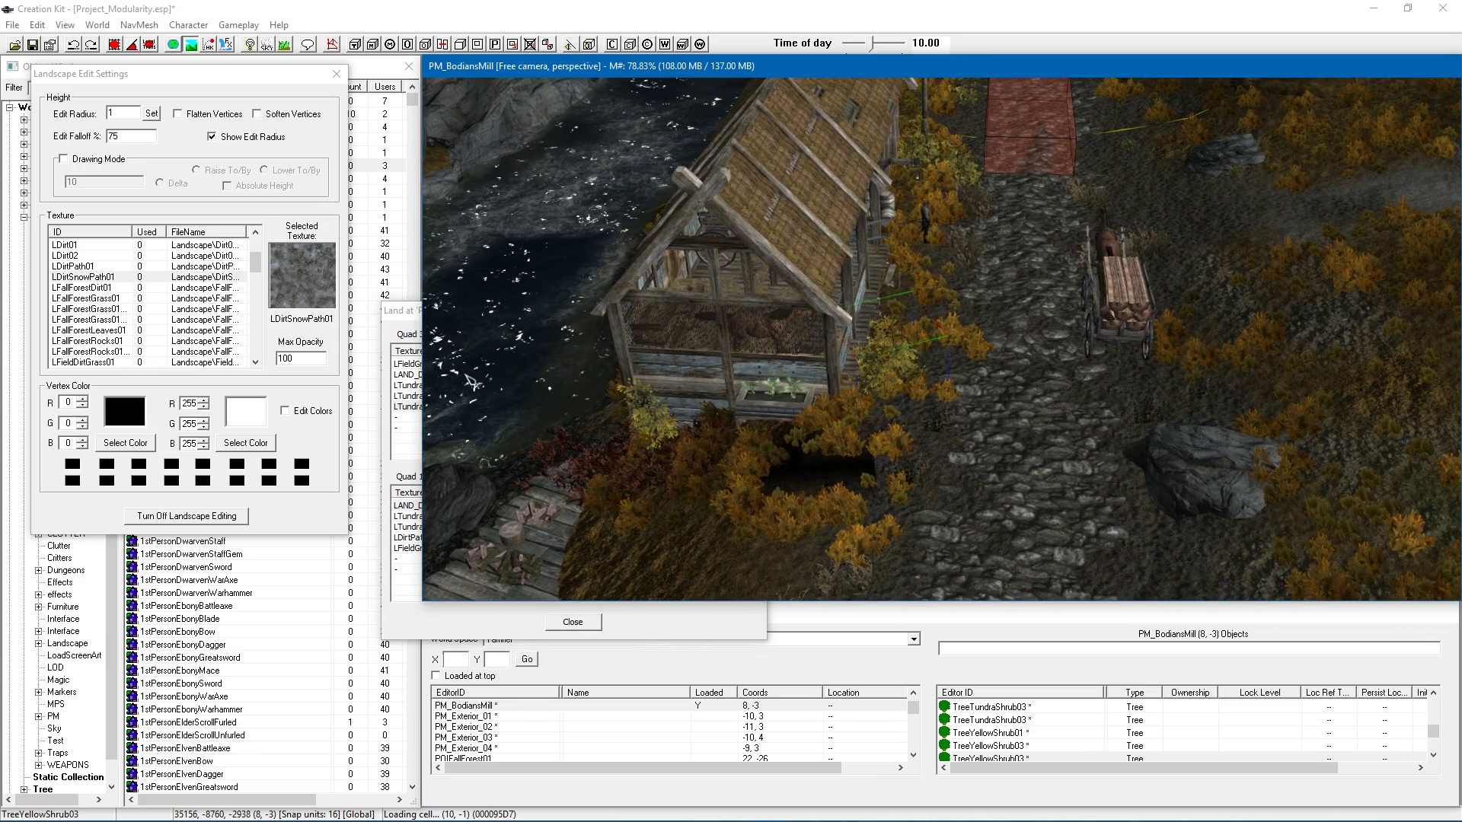
{"action": "left_click", "coordinate": [415, 318]}
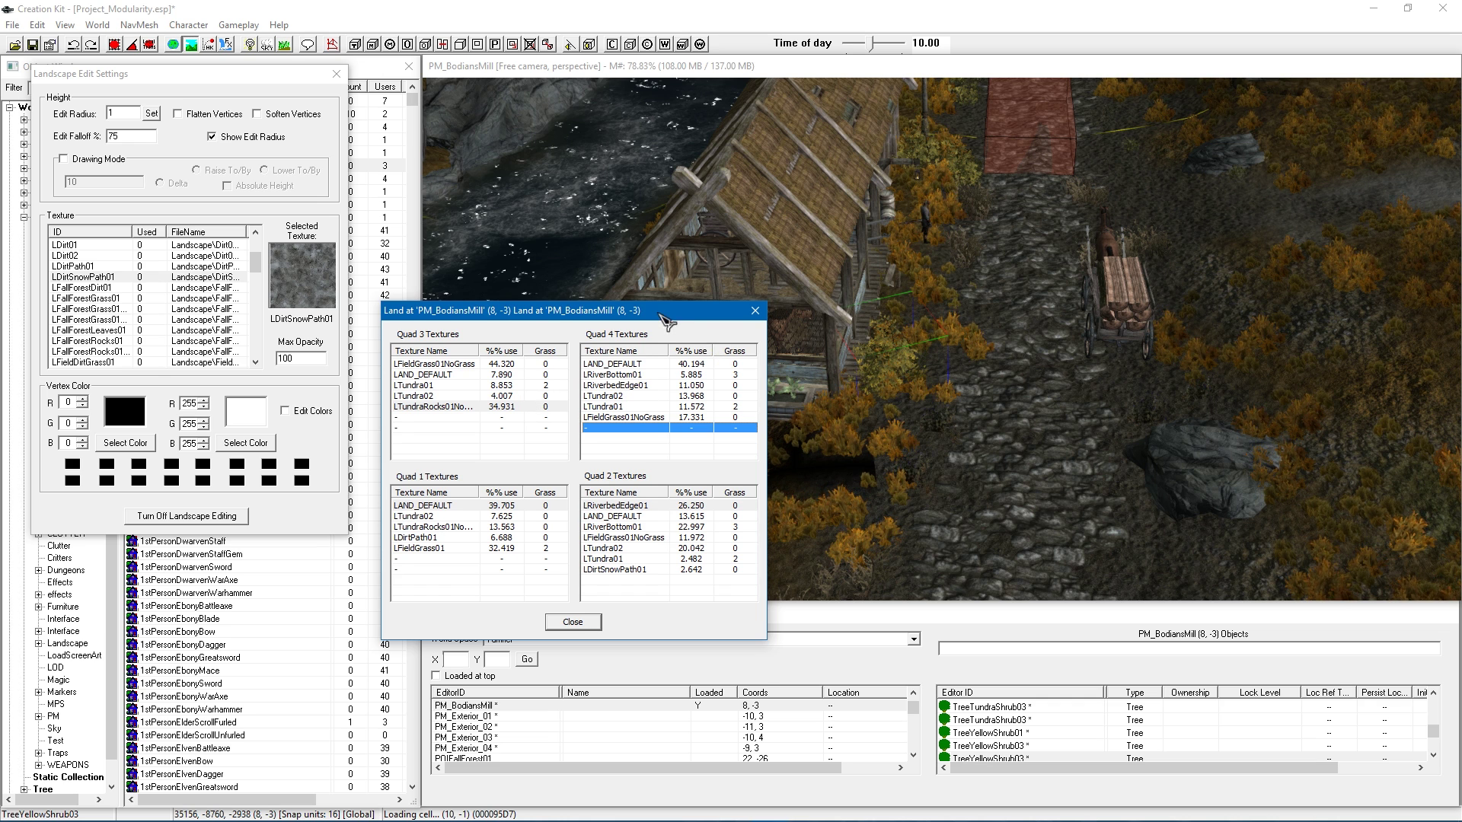
{"action": "left_click_drag", "start_coordinate": [662, 319], "coordinate": [579, 331]}
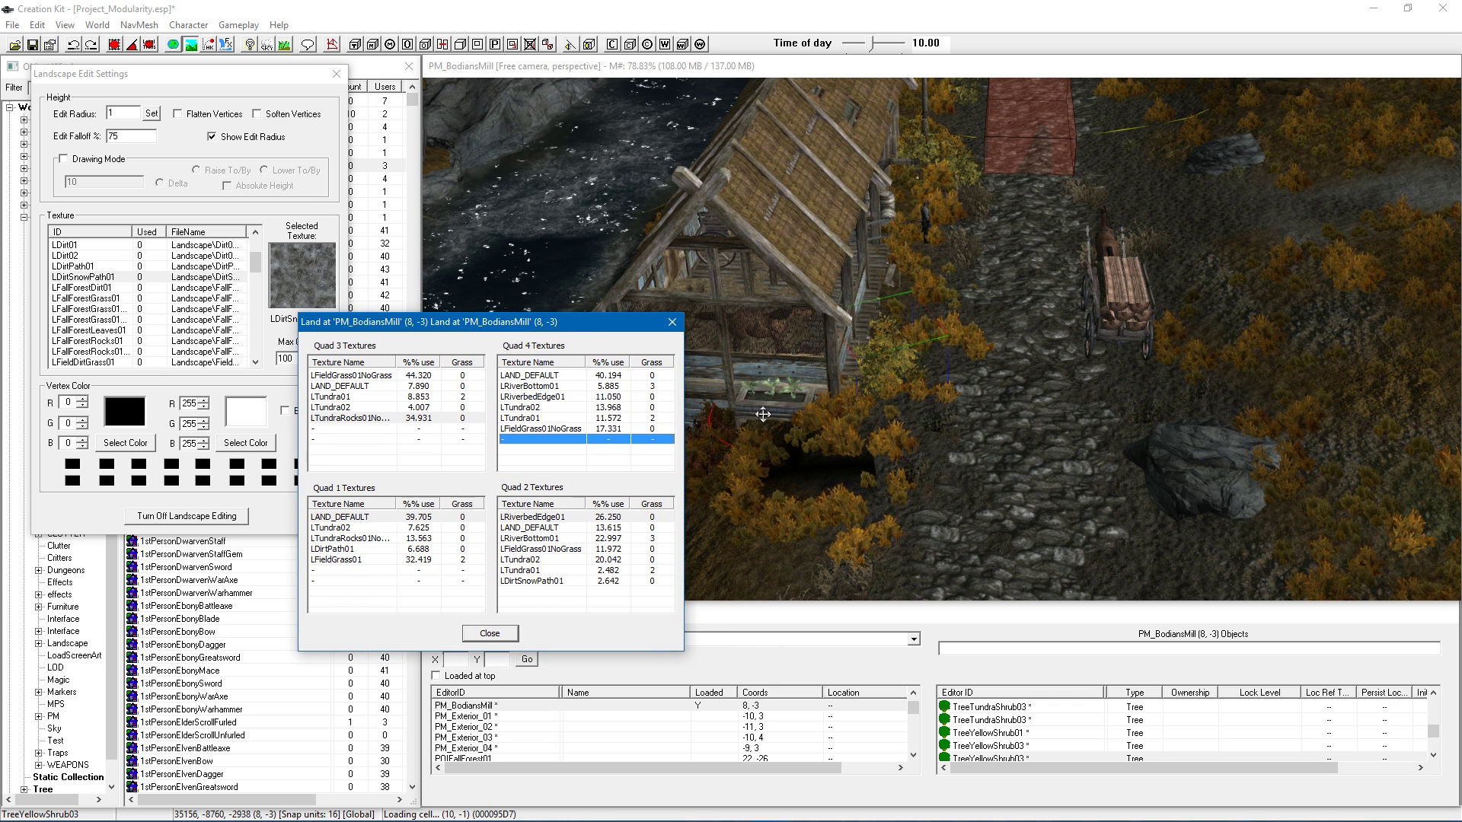
{"action": "middle_click_drag", "start_coordinate": [785, 422], "coordinate": [806, 437]}
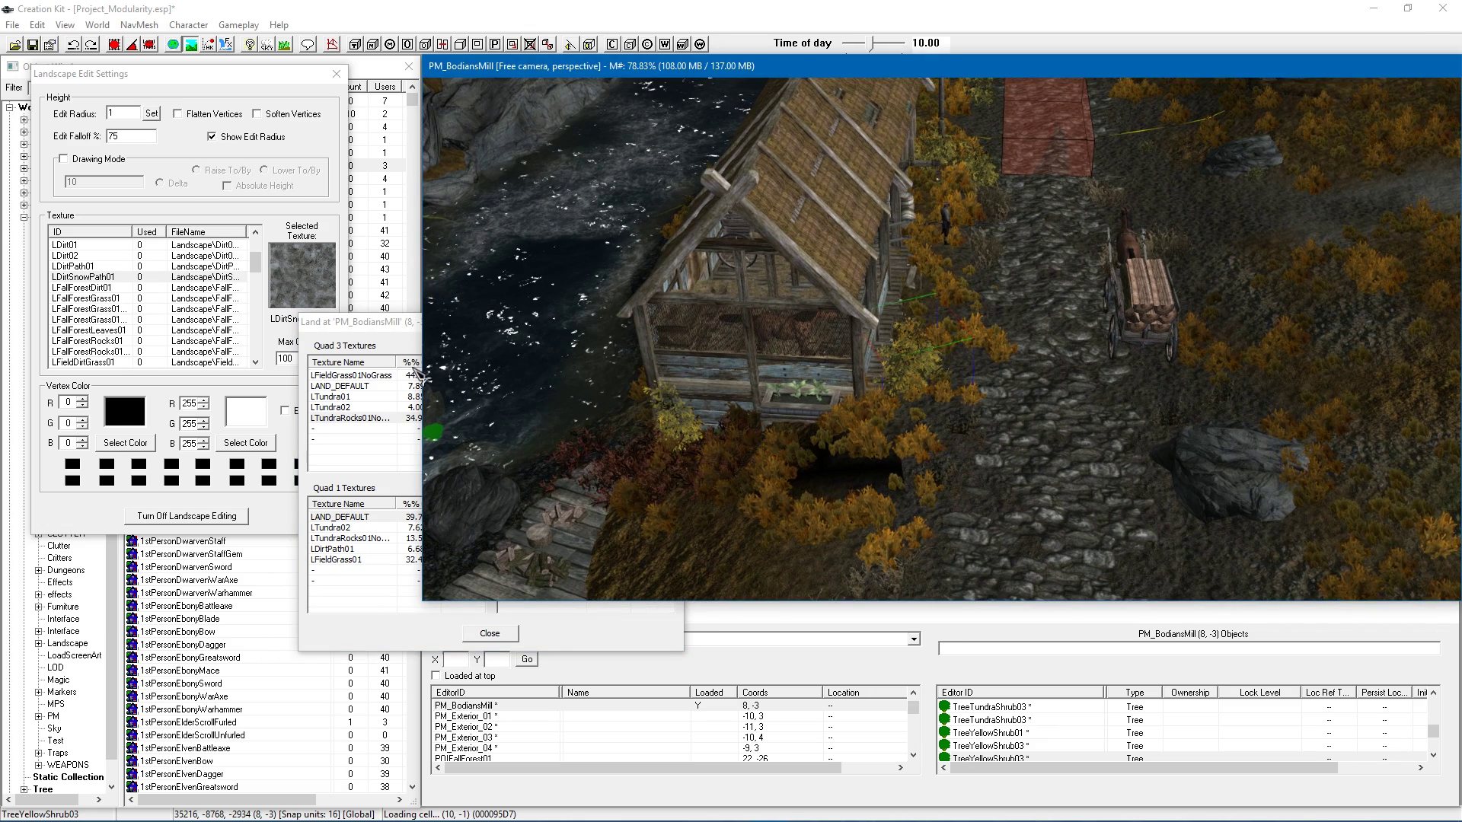
{"action": "left_click", "coordinate": [392, 331]}
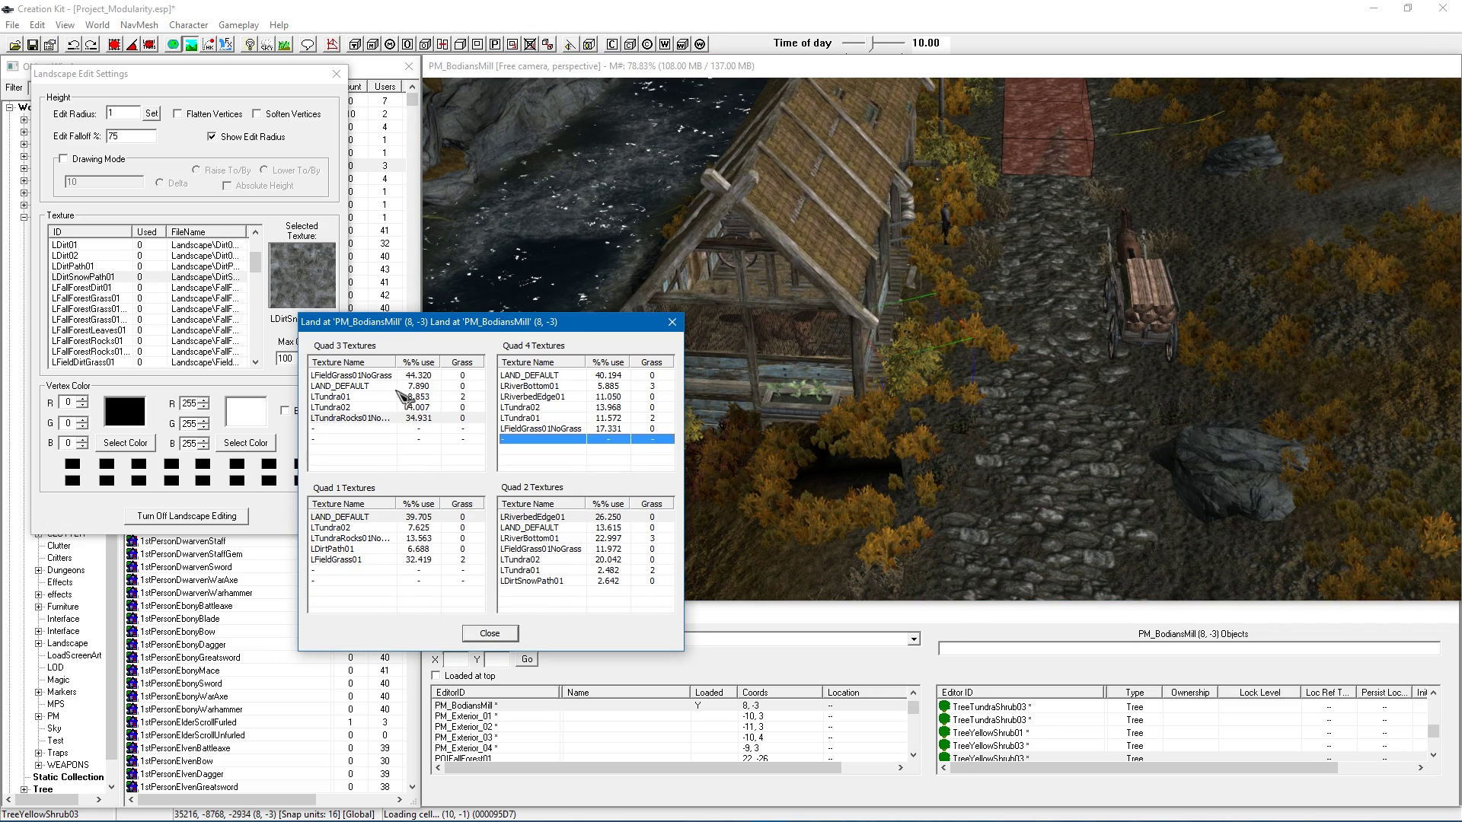
{"action": "left_click", "coordinate": [533, 417]}
{"action": "left_click", "coordinate": [537, 396]}
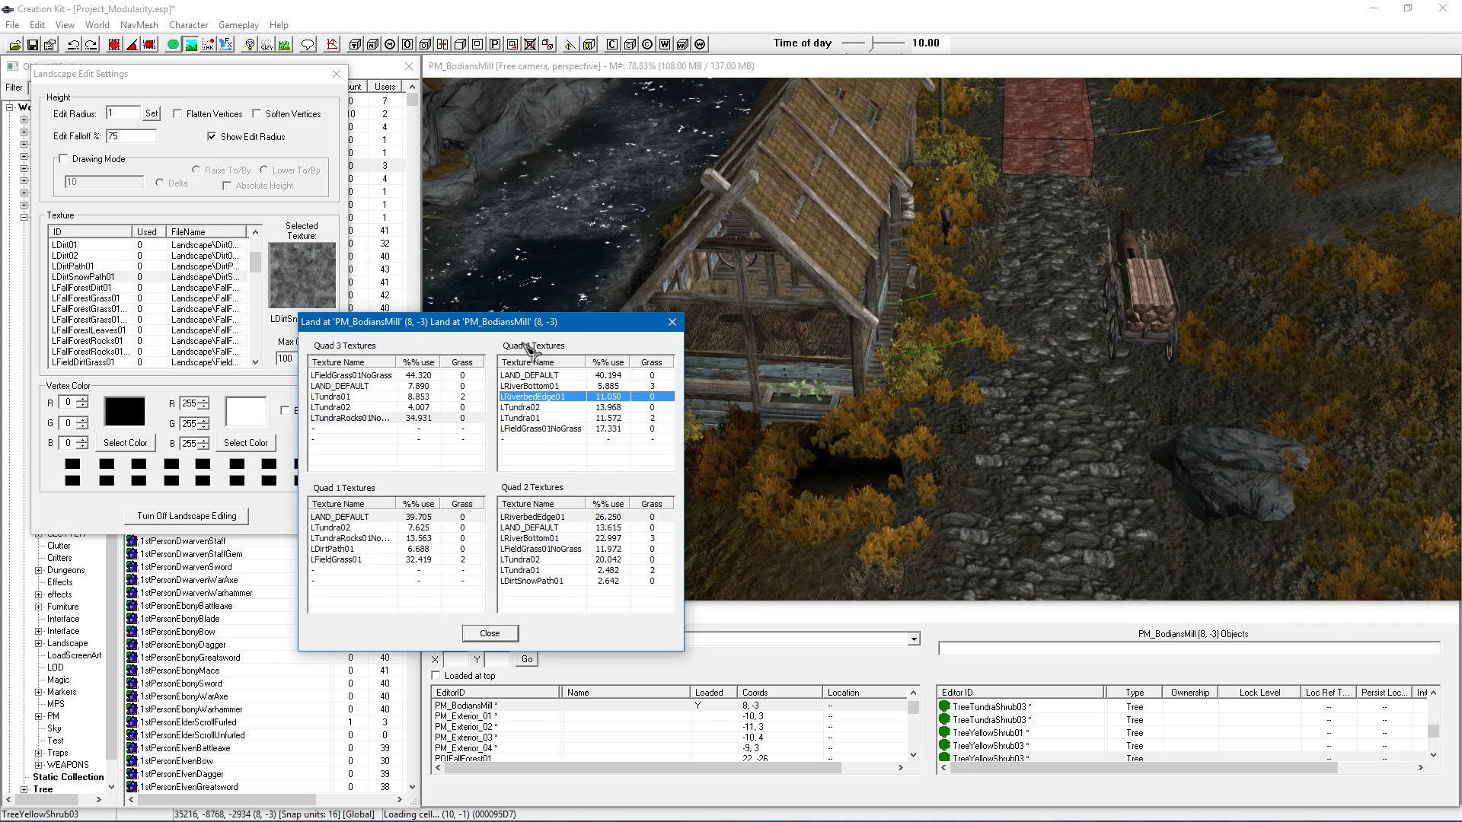
Close the land texture information, and apply Force Hide Land to Quad 1 in the PM_BodiansMill cell settings
{"action": "left_click_drag", "start_coordinate": [536, 329], "coordinate": [541, 359]}
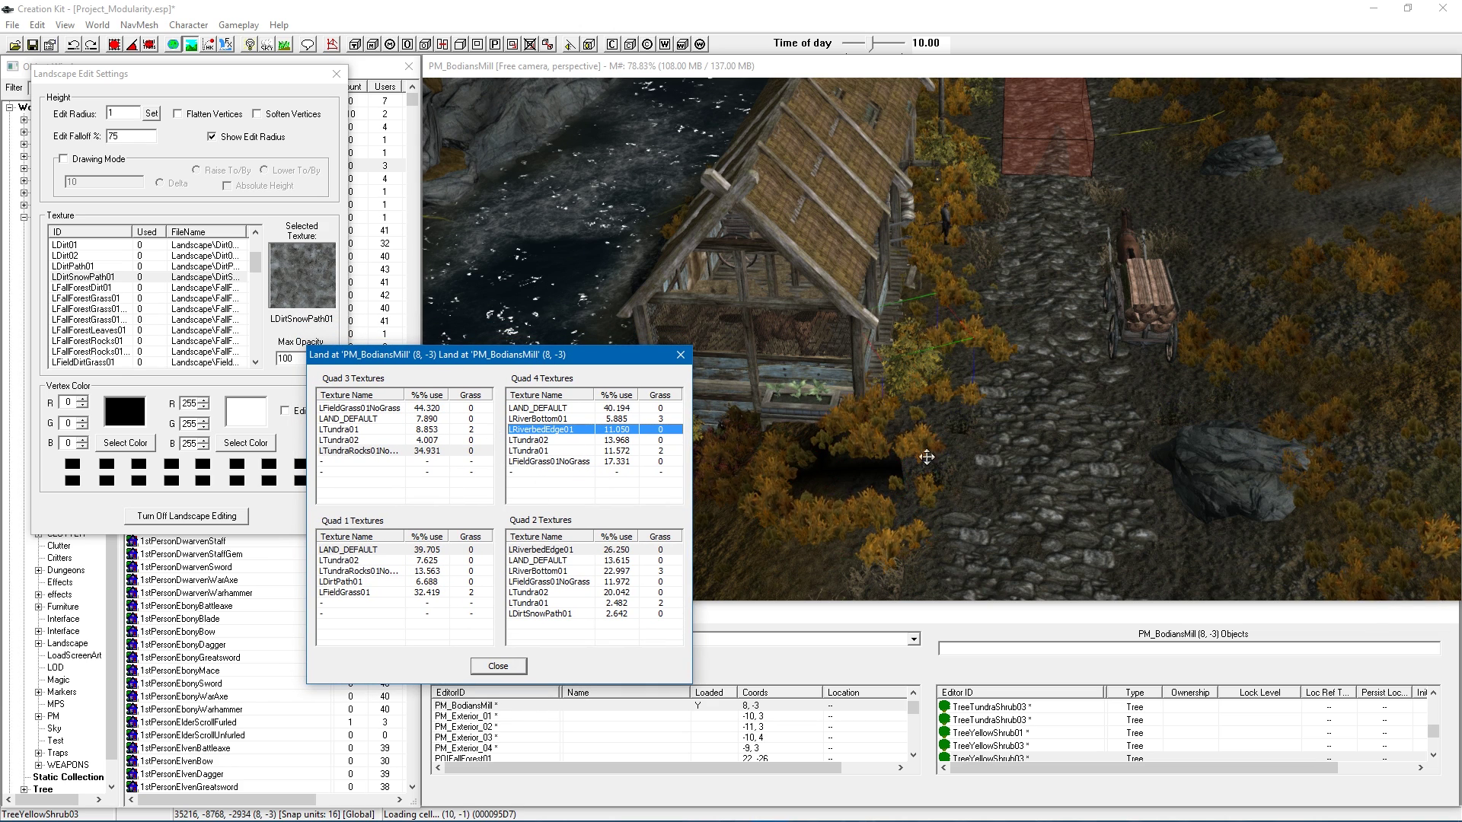
{"action": "left_click", "coordinate": [681, 355]}
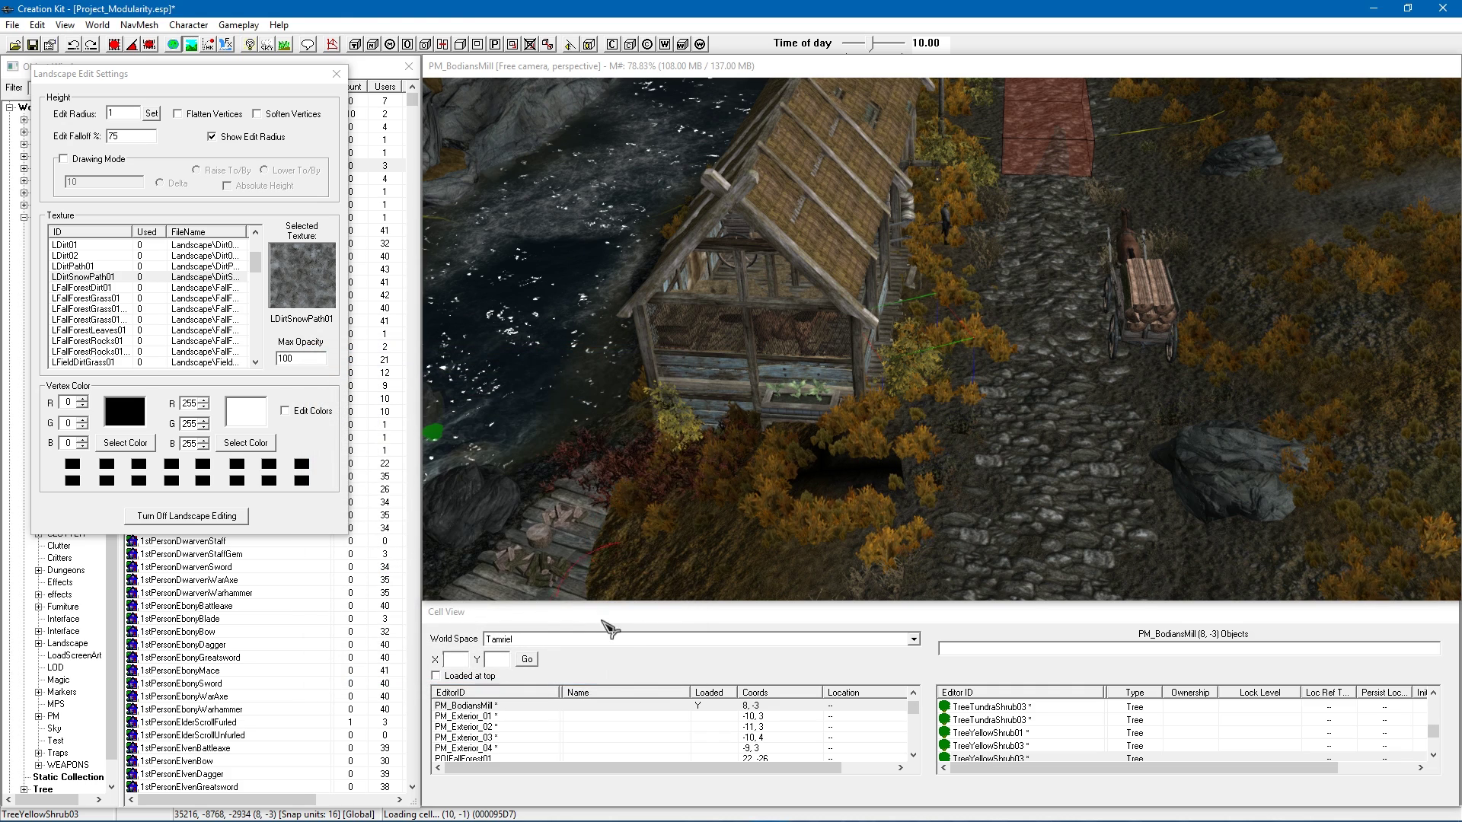
{"action": "right_click", "coordinate": [504, 707]}
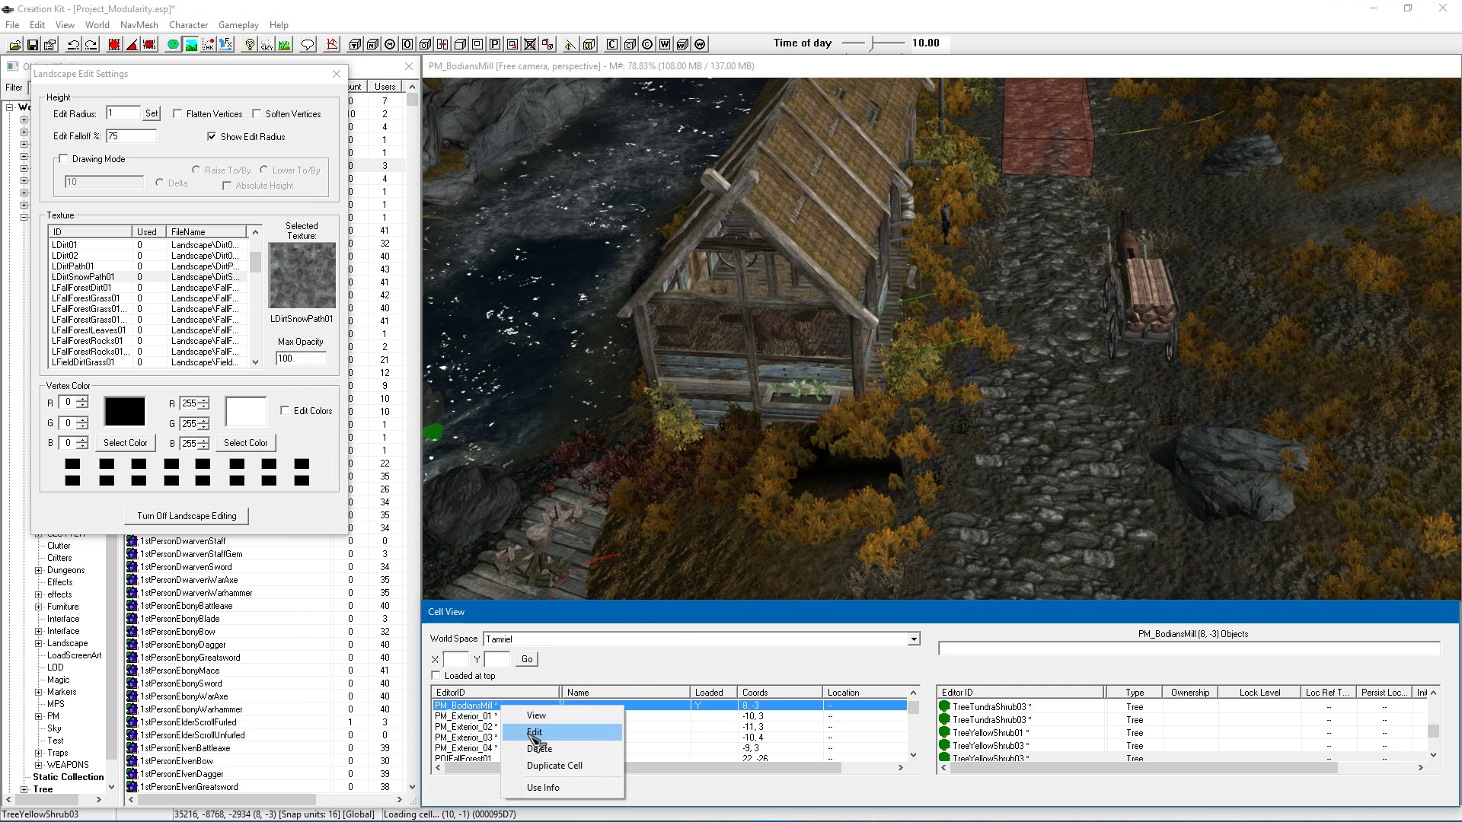
{"action": "left_click", "coordinate": [535, 732]}
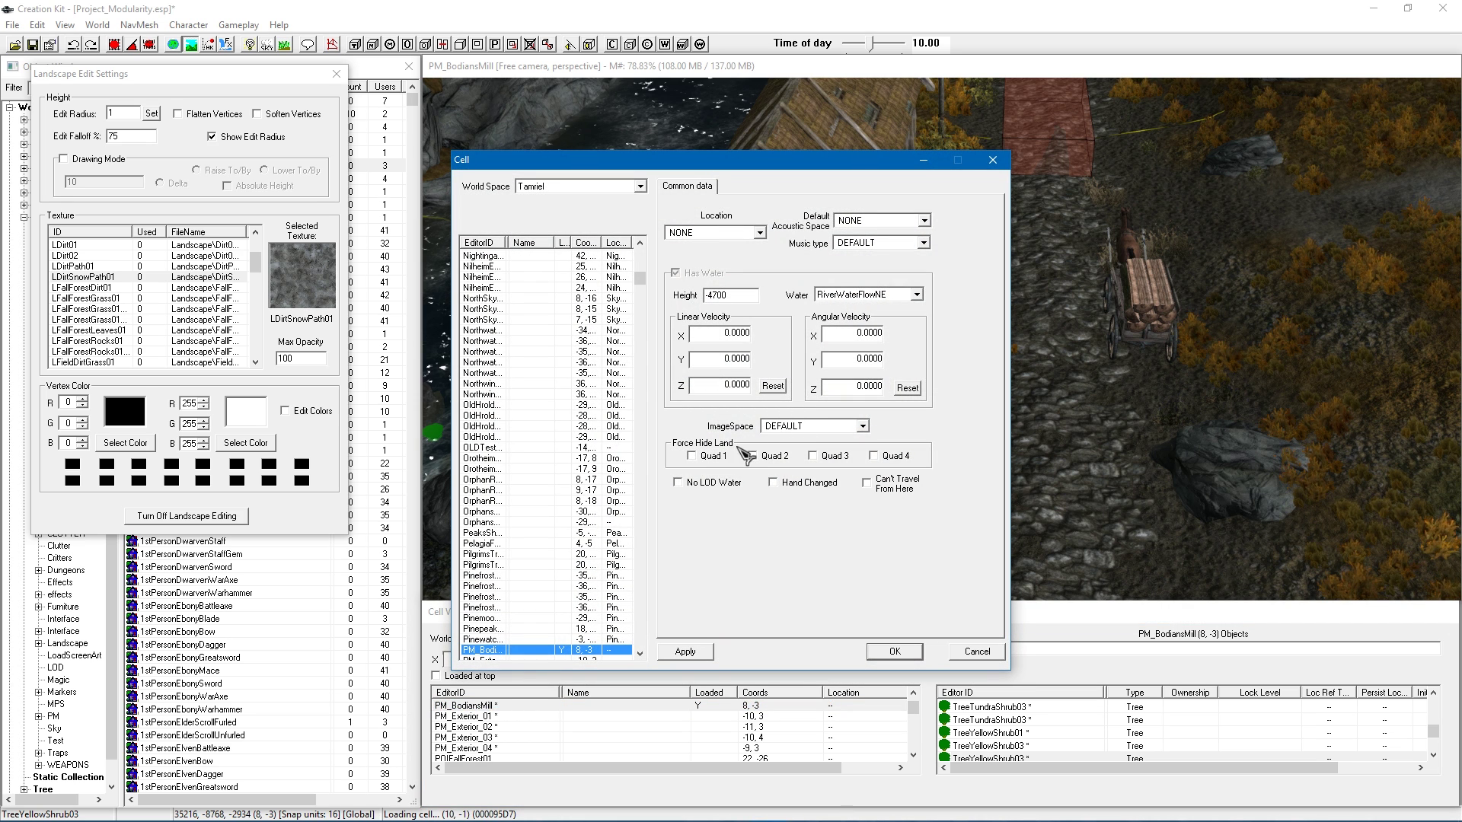
{"action": "left_click", "coordinate": [692, 456]}
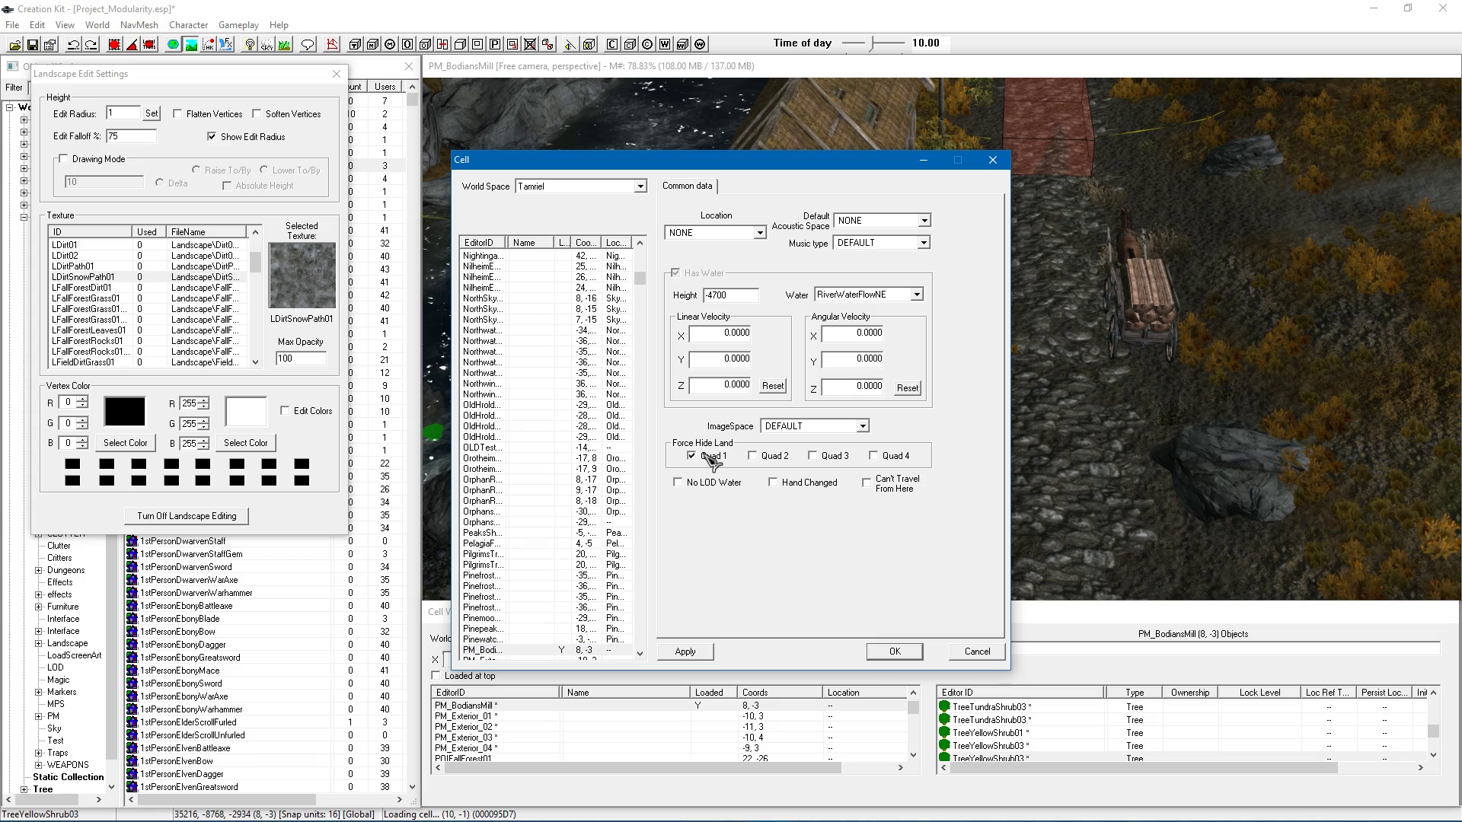
{"action": "left_click", "coordinate": [685, 651]}
Look around the mill, road and cart to locate the hidden Quad 1 land, rechecking the Force Hide Land settings
{"action": "left_click", "coordinate": [1149, 416]}
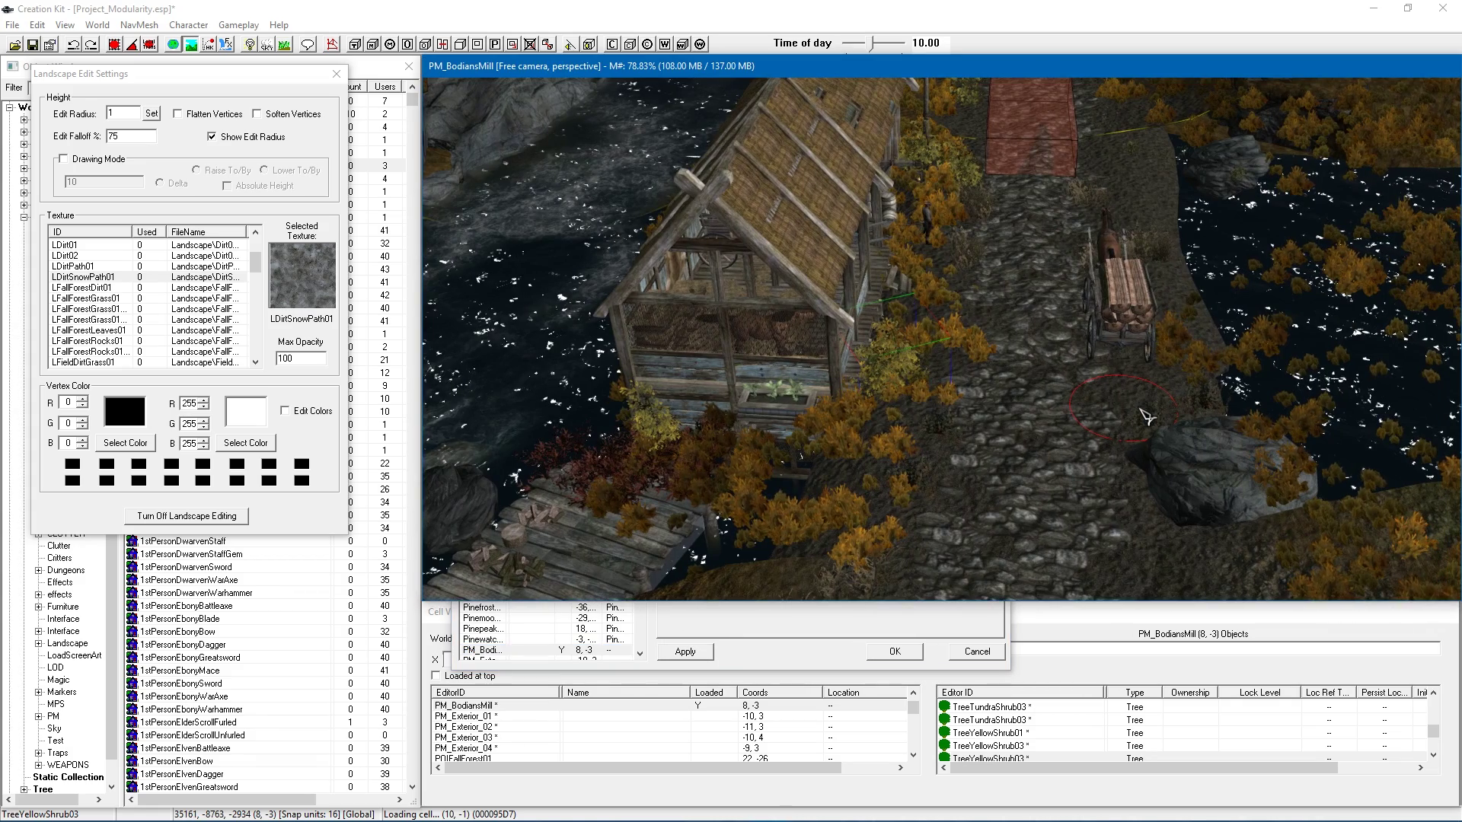
{"action": "middle_click_drag", "start_coordinate": [1147, 417], "coordinate": [1201, 370], "text": "shift"}
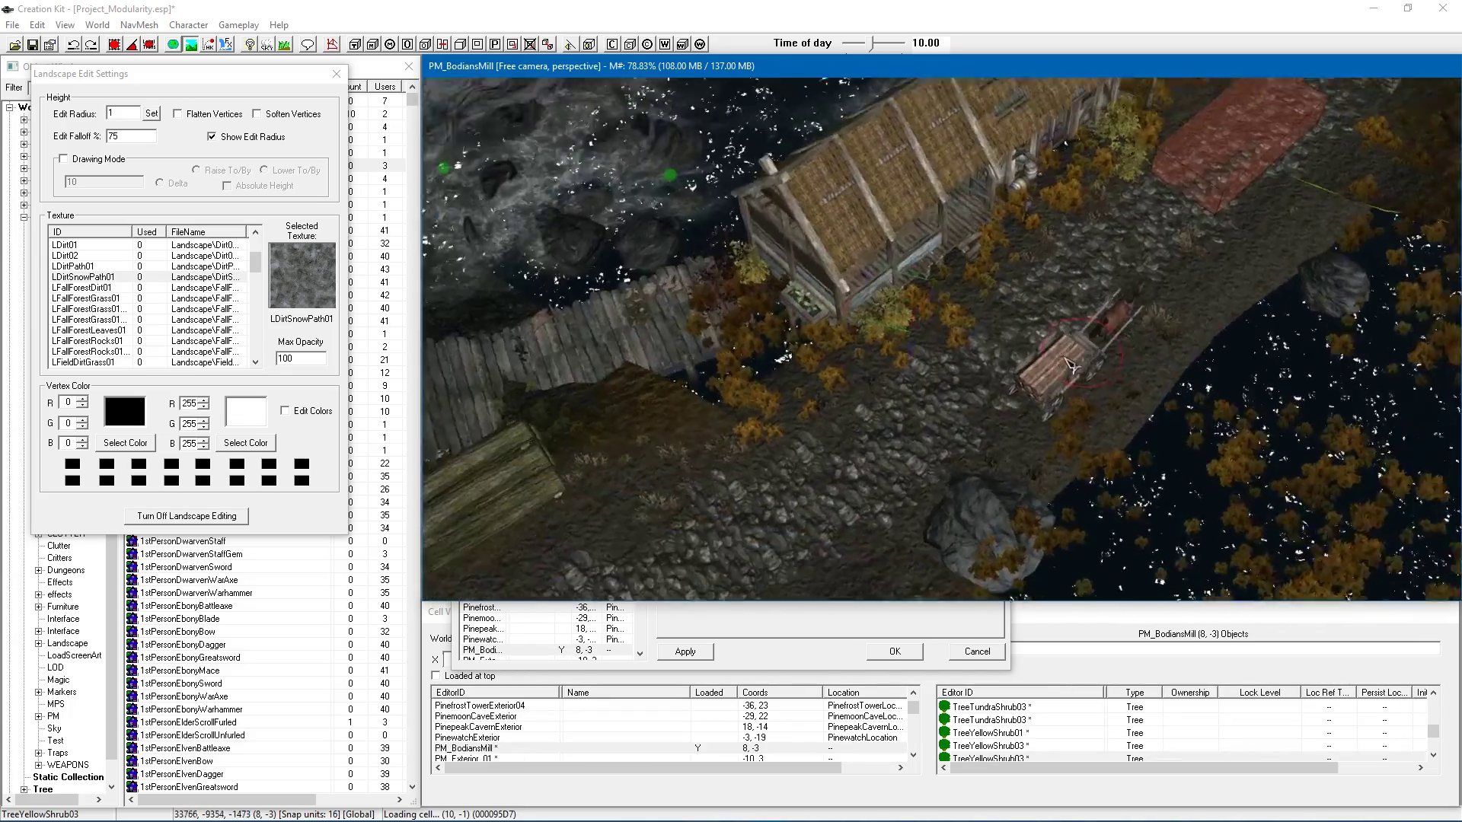
{"action": "middle_click_drag", "start_coordinate": [1053, 371], "coordinate": [979, 489], "text": "shift"}
{"action": "middle_click_drag", "start_coordinate": [933, 440], "coordinate": [1024, 388]}
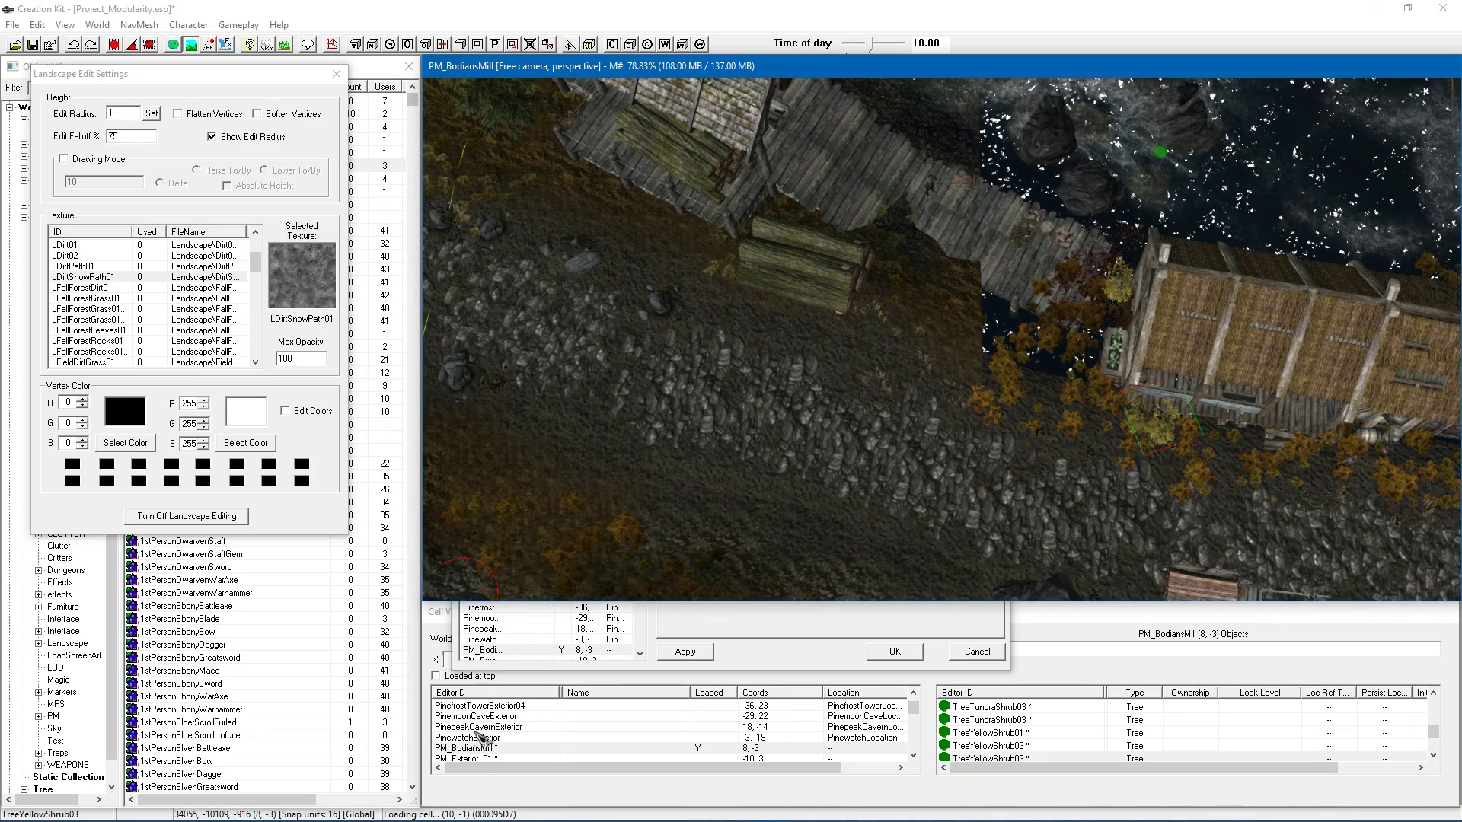
{"action": "left_click", "coordinate": [778, 634]}
{"action": "left_click", "coordinate": [762, 454]}
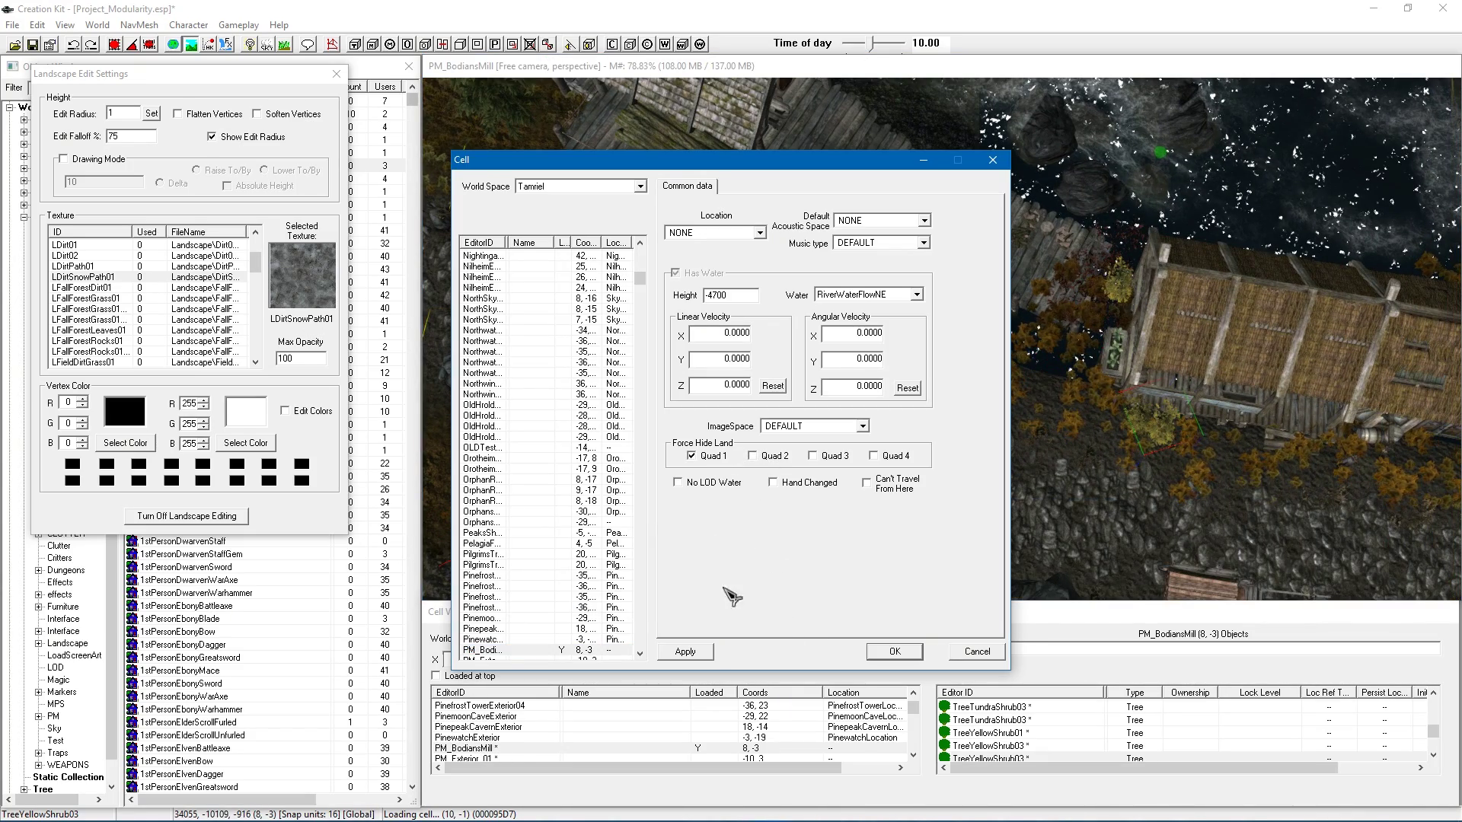
{"action": "left_click", "coordinate": [688, 653]}
{"action": "middle_click_drag", "start_coordinate": [1024, 477], "coordinate": [960, 472]}
{"action": "middle_click_drag", "start_coordinate": [1030, 329], "coordinate": [787, 600]}
{"action": "left_click", "coordinate": [752, 630]}
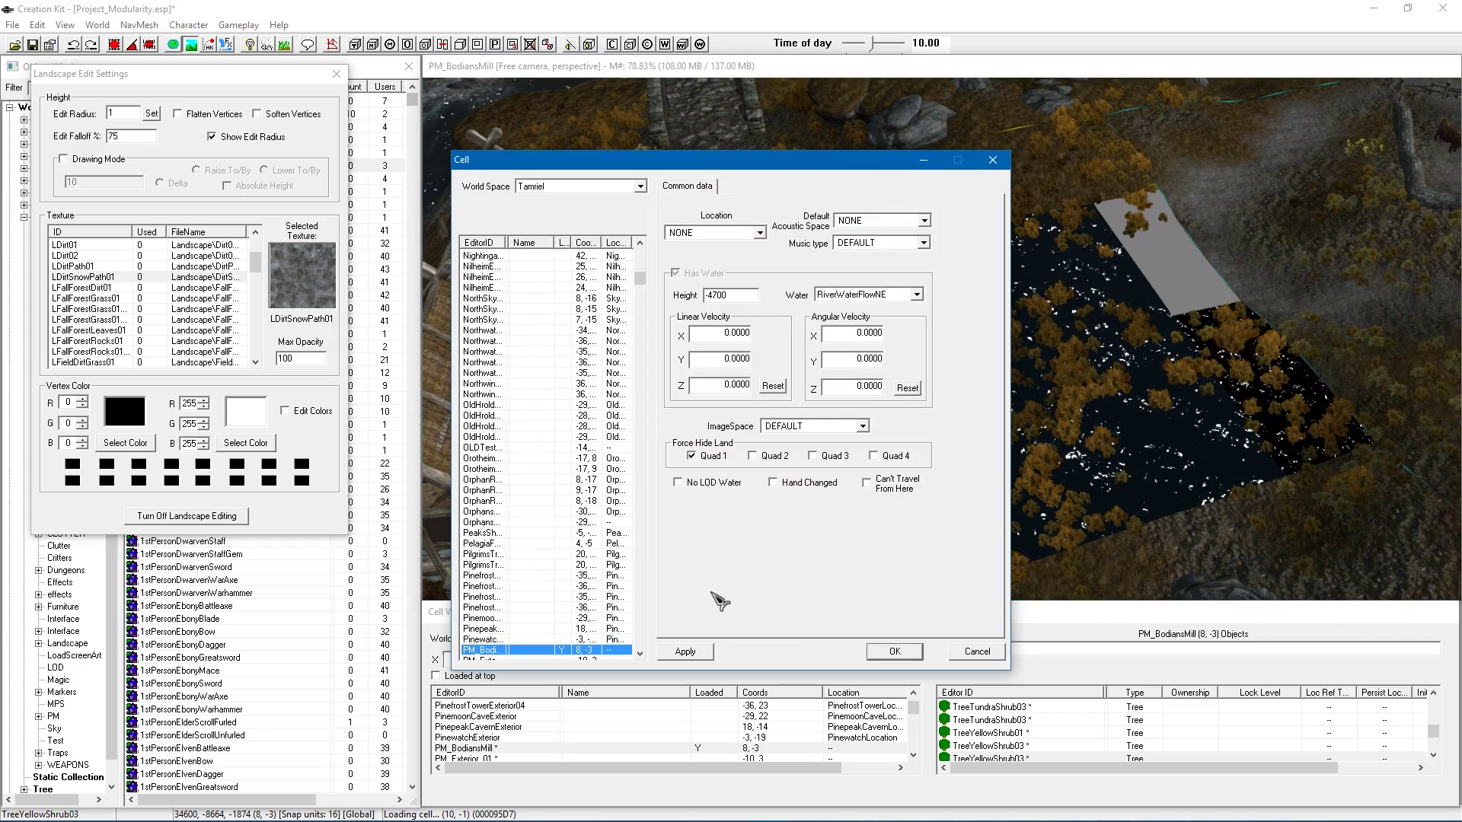
Reopen the land texture information and go through the Quad 1 textures, from LAND_DEFAULT to LFieldGrass01
{"action": "left_click", "coordinate": [1209, 415]}
{"action": "key", "text": "i"}
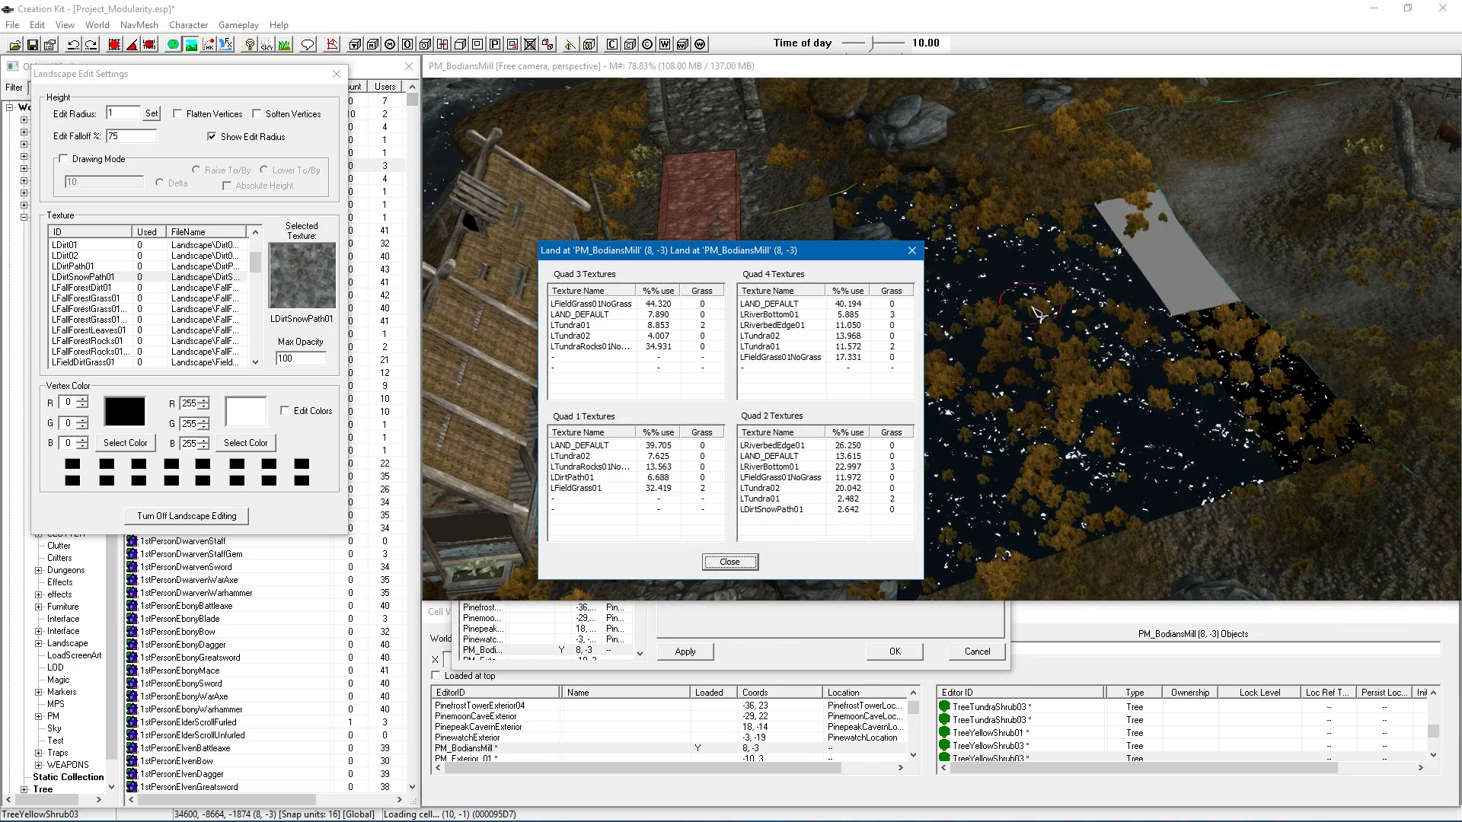
{"action": "left_click", "coordinate": [596, 445]}
{"action": "left_click", "coordinate": [590, 458]}
{"action": "left_click", "coordinate": [589, 468]}
{"action": "left_click", "coordinate": [588, 478]}
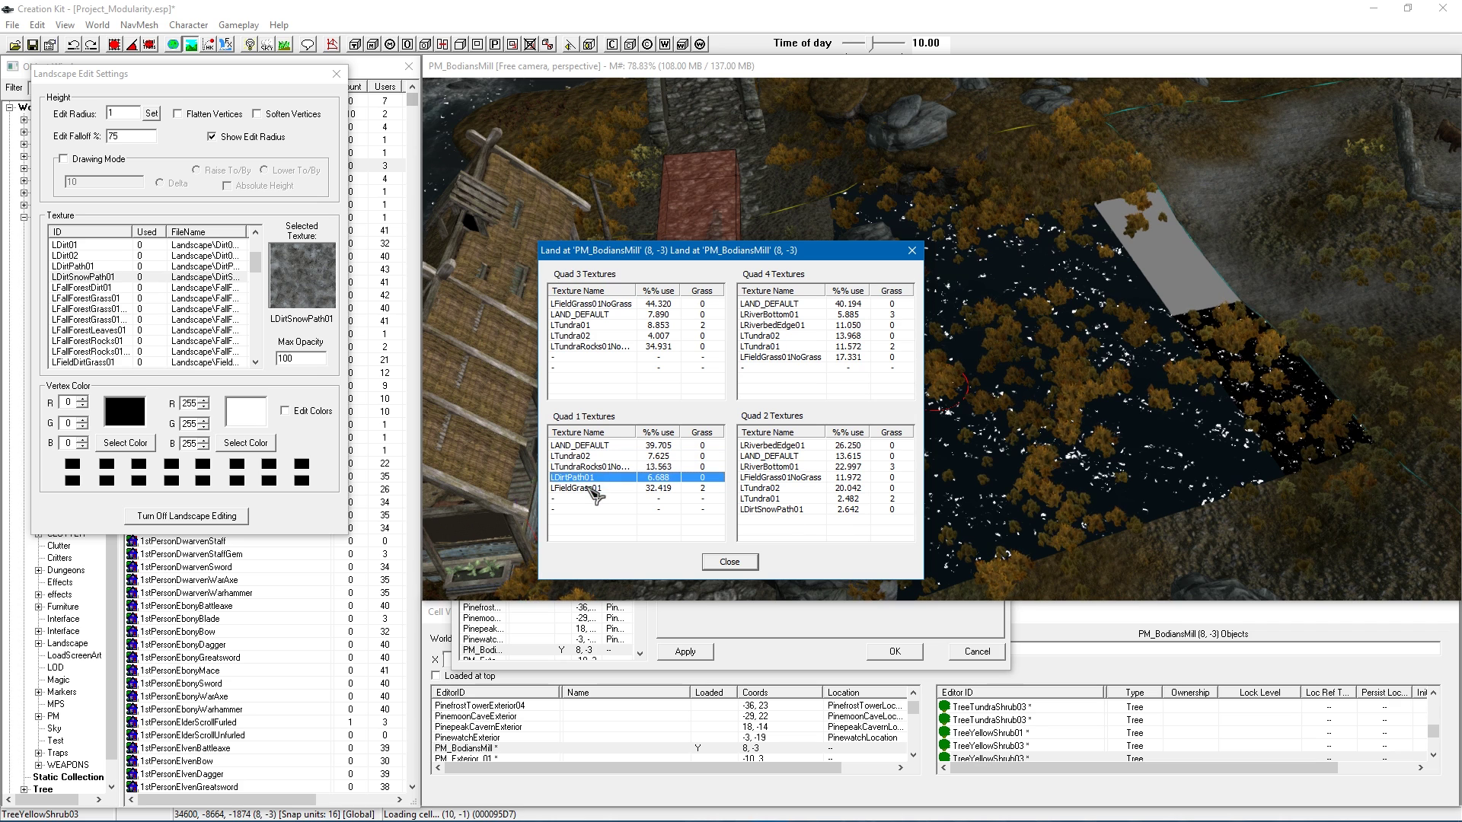
{"action": "left_click", "coordinate": [601, 488]}
{"action": "left_click", "coordinate": [582, 479]}
{"action": "left_click", "coordinate": [590, 491]}
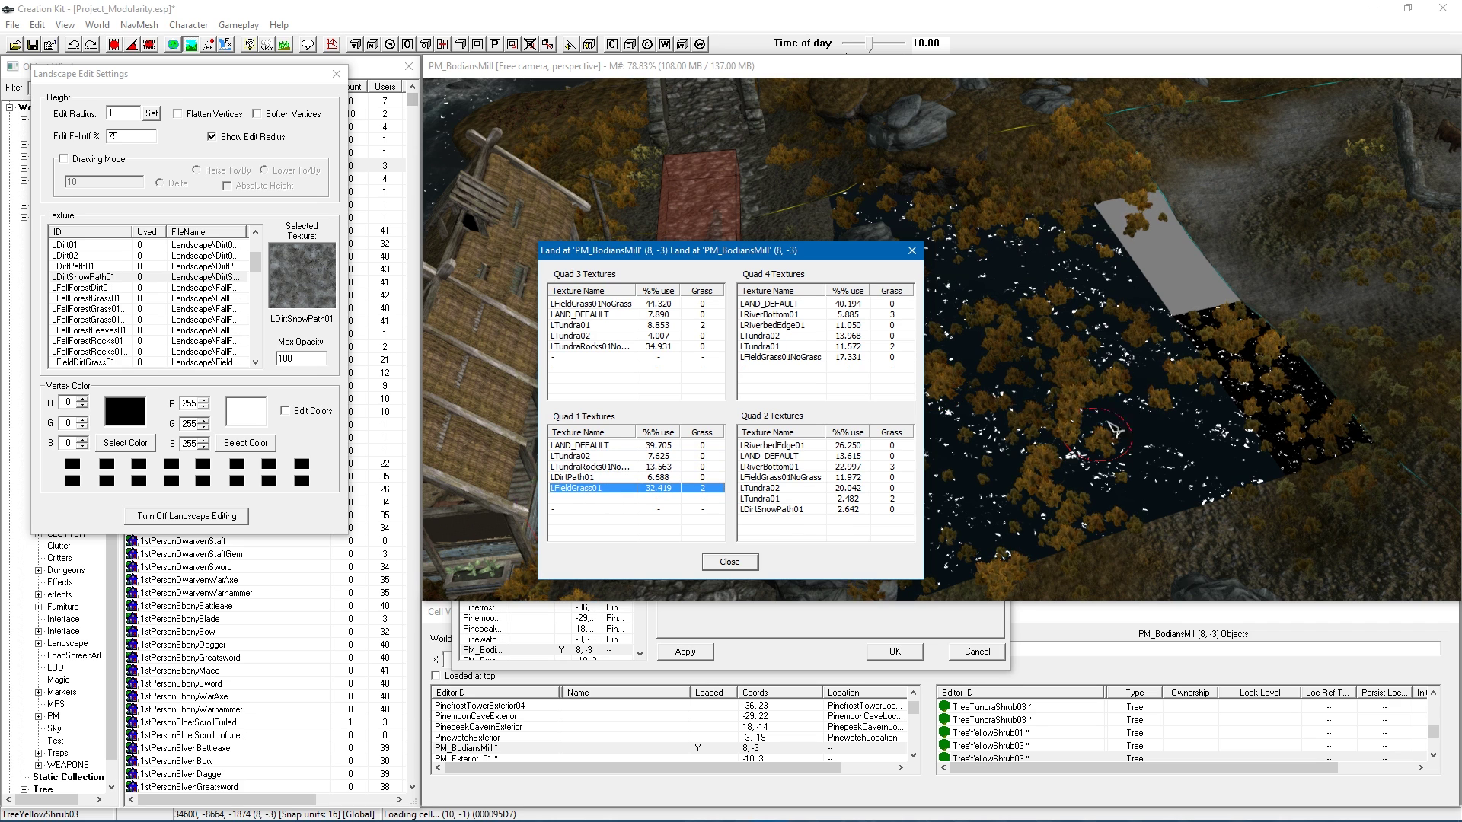
Replace LFieldGrass01 in Quad 1 with LFieldGrass01NoGrass, filtering the forms by "lfield", and close the land texture information
{"action": "right_click", "coordinate": [595, 490]}
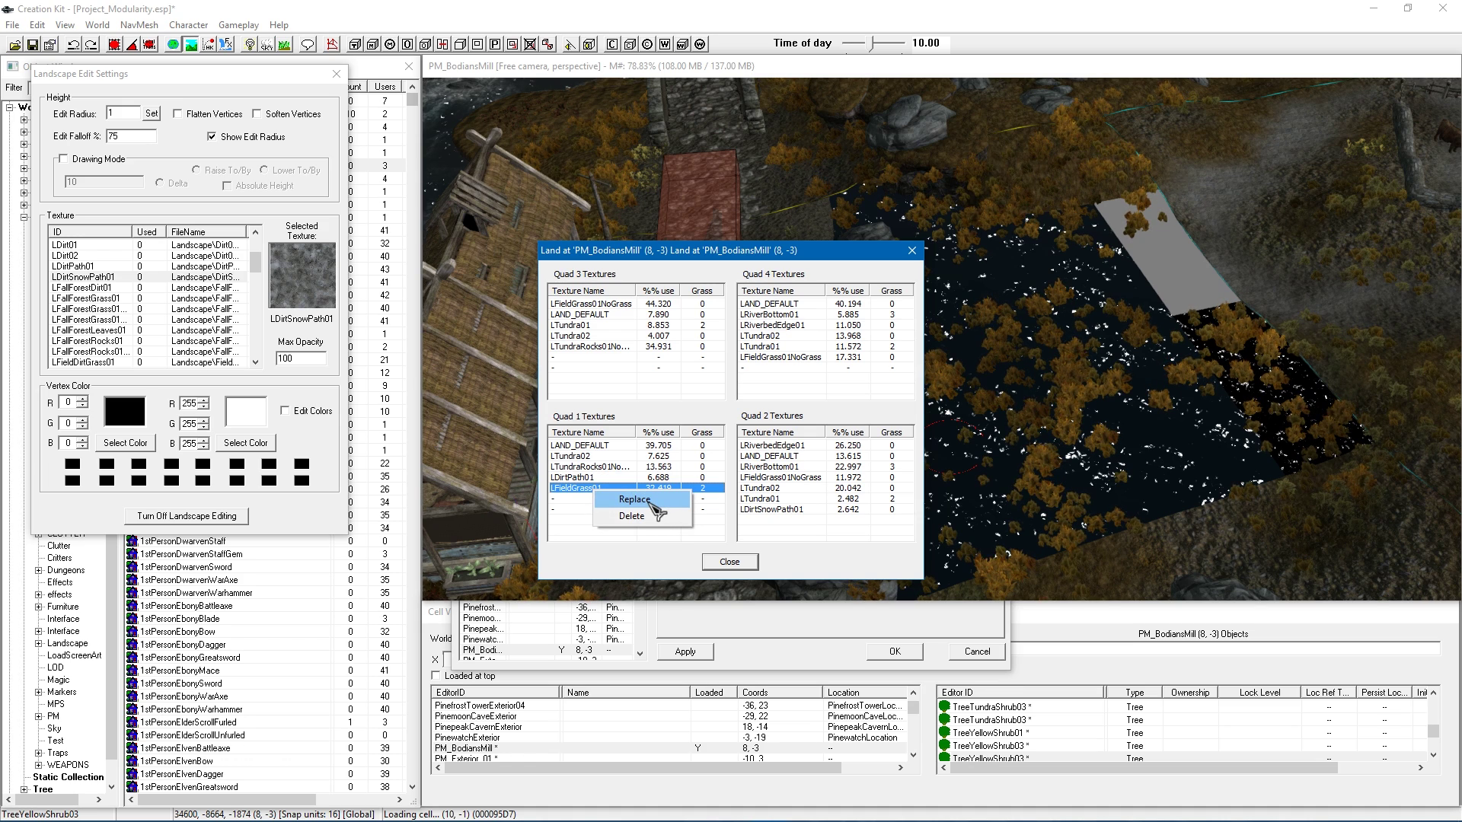
{"action": "left_click", "coordinate": [634, 499]}
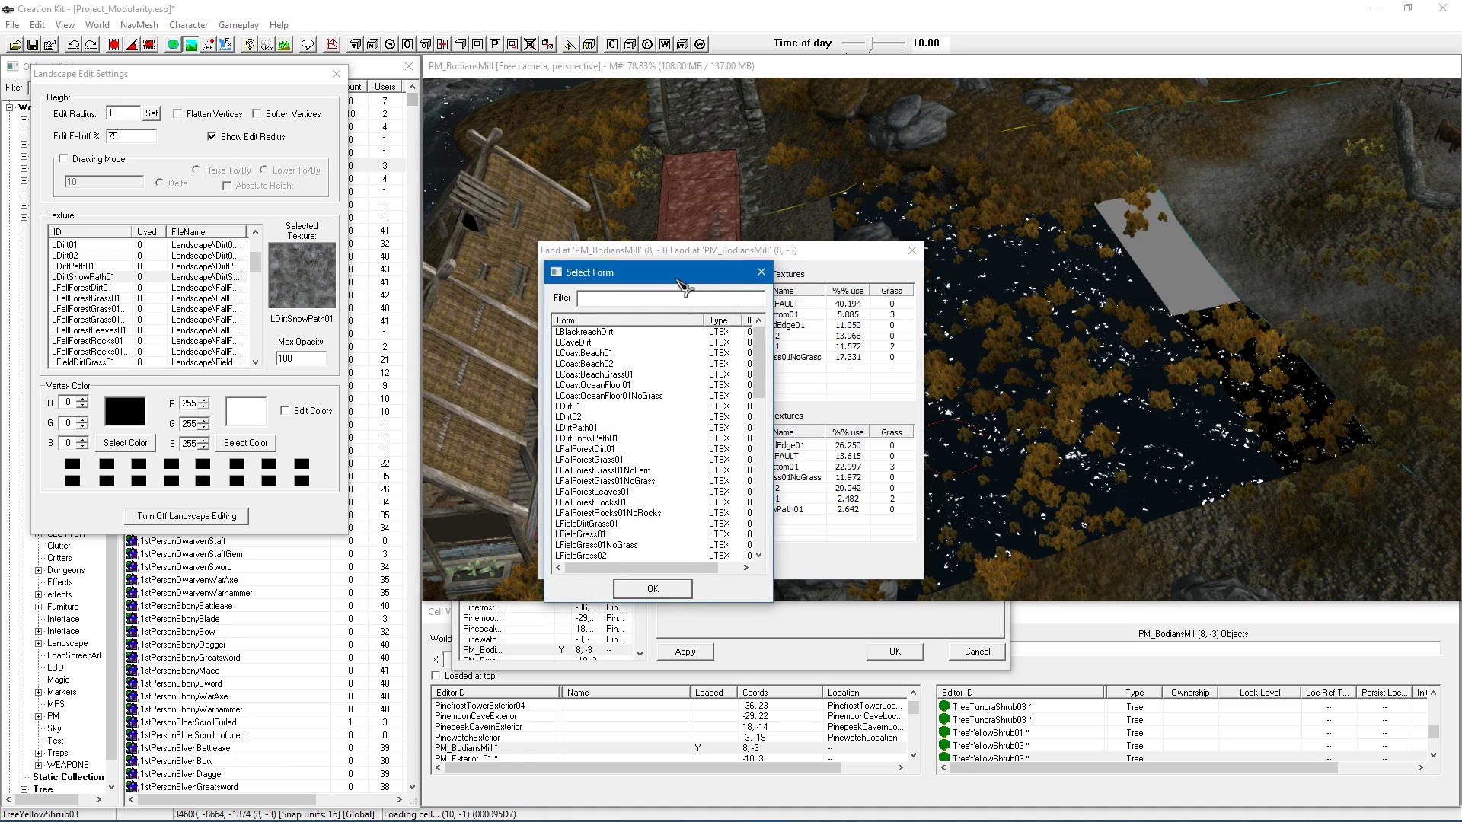
{"action": "left_click_drag", "start_coordinate": [676, 279], "coordinate": [411, 273]}
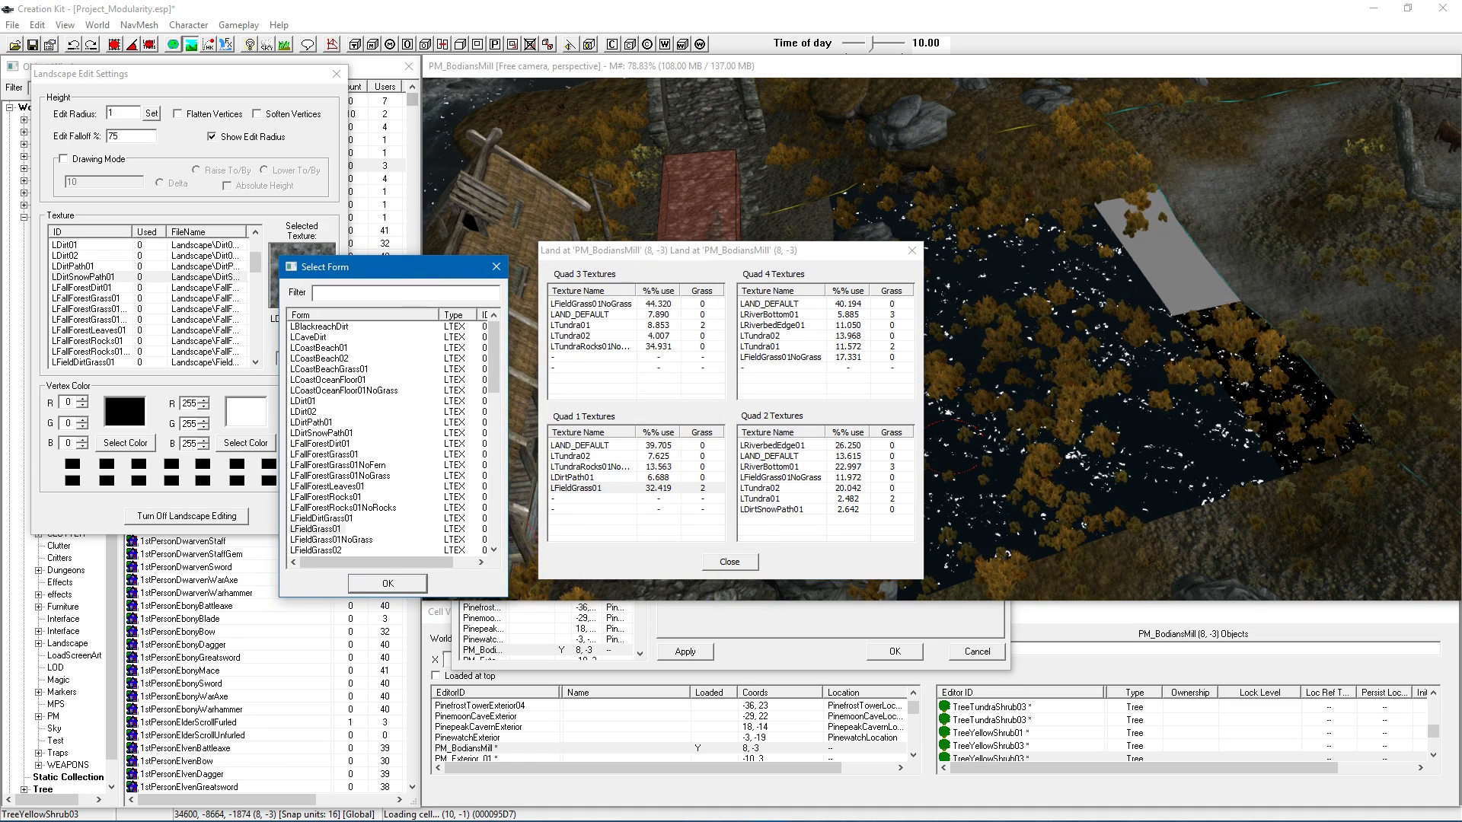
{"action": "type", "text": "lfield"}
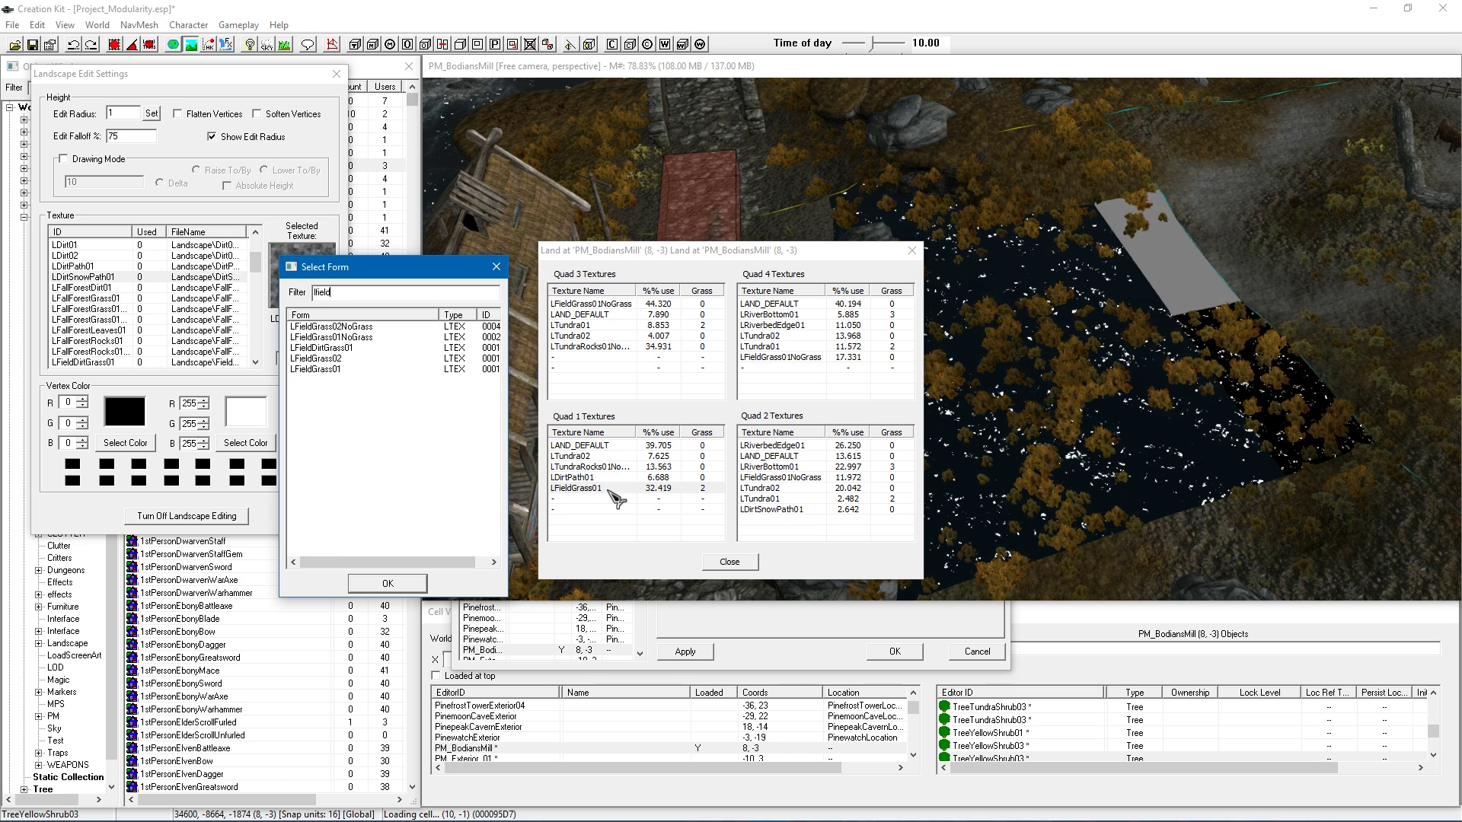
{"action": "left_click", "coordinate": [343, 370]}
{"action": "left_click", "coordinate": [346, 338]}
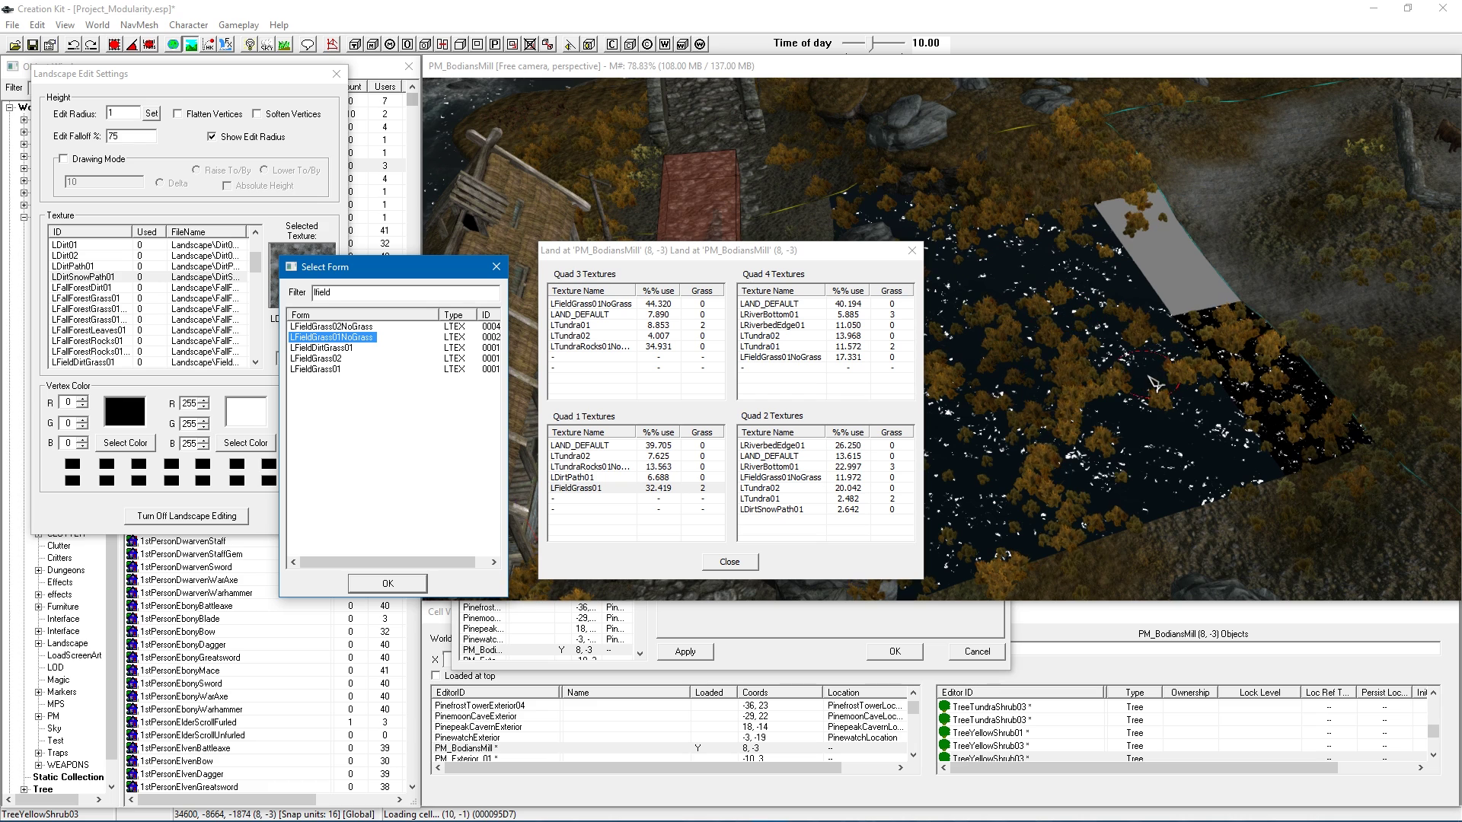
{"action": "left_click", "coordinate": [388, 583]}
{"action": "left_click", "coordinate": [647, 477]}
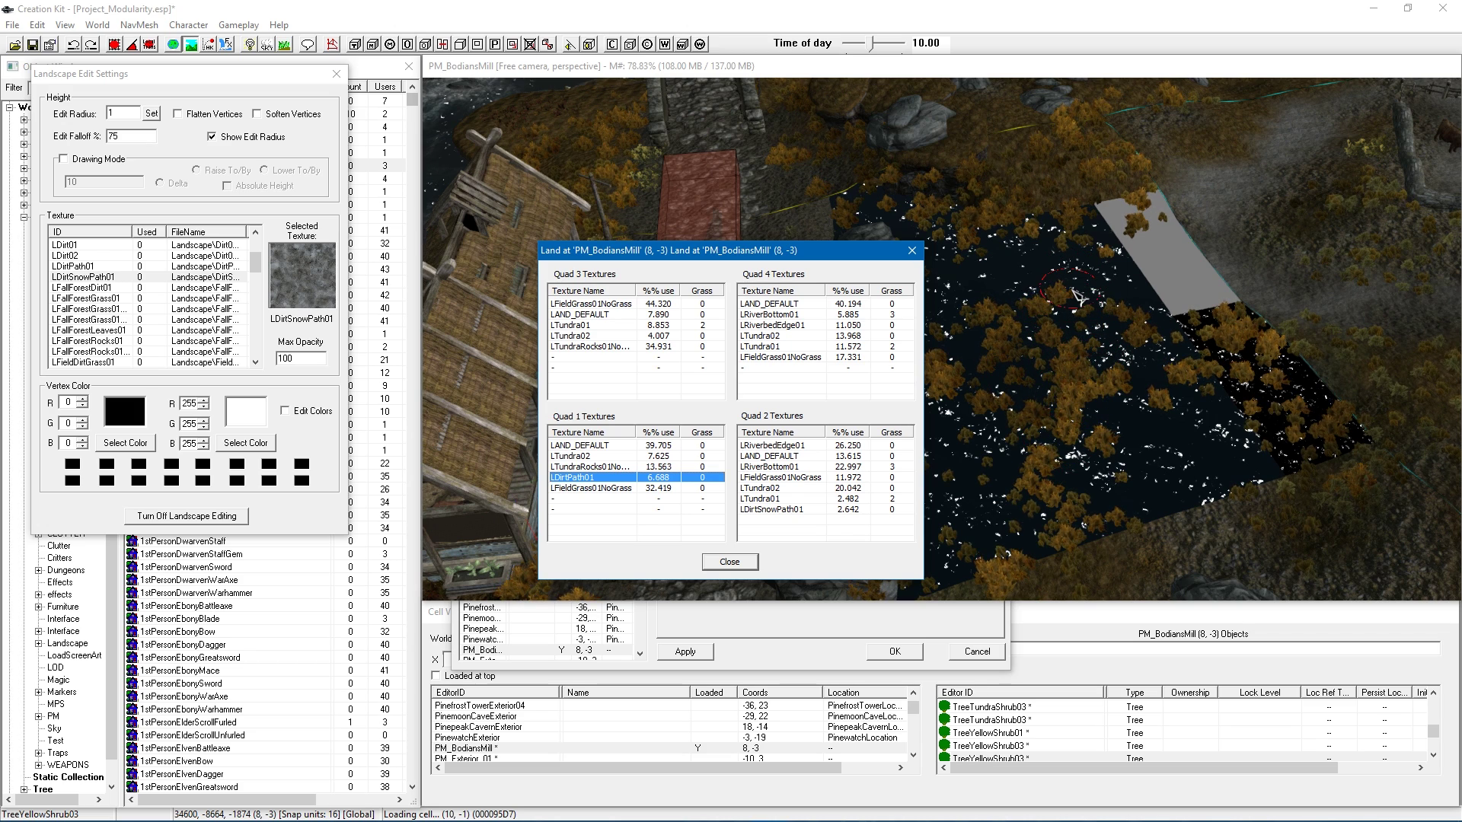
{"action": "left_click", "coordinate": [729, 561]}
Cancel the open cell settings and close the landscape editing settings
{"action": "middle_click_drag", "start_coordinate": [945, 408], "coordinate": [994, 396], "text": "shift"}
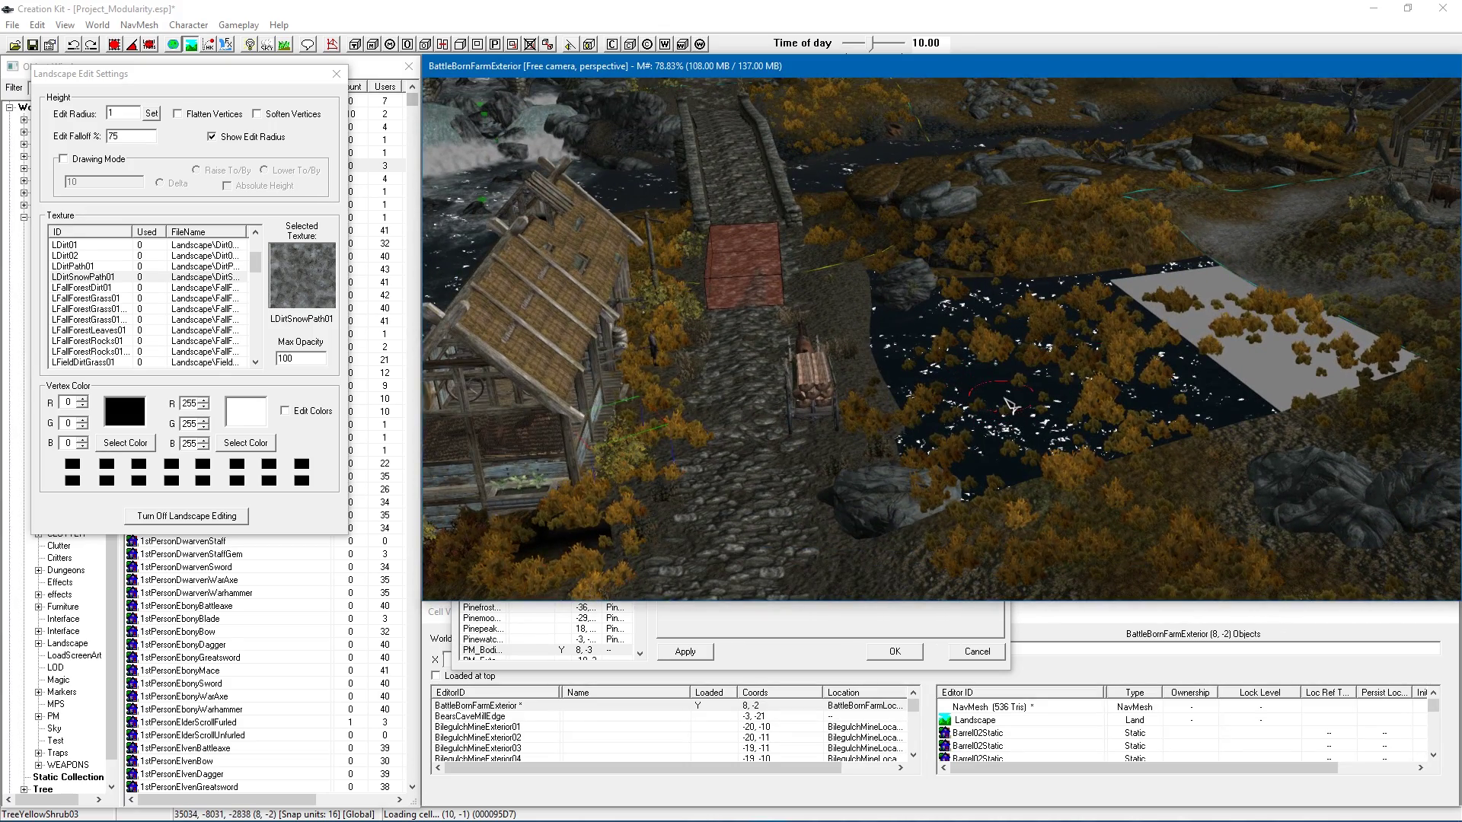
{"action": "left_click", "coordinate": [976, 651]}
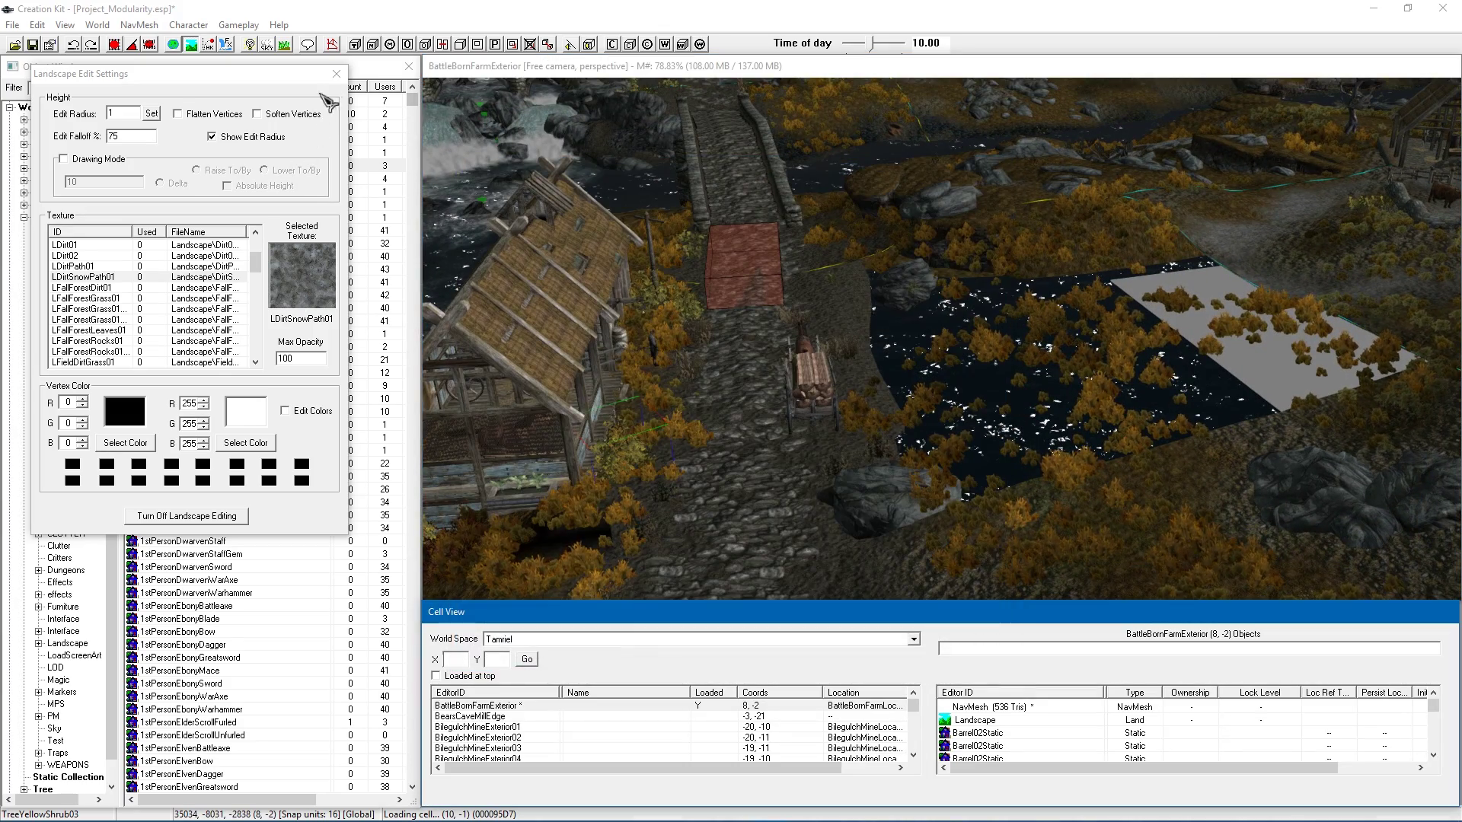
{"action": "left_click", "coordinate": [336, 86]}
{"action": "left_click", "coordinate": [336, 74]}
Turn off Force Hide Land for Quad 1 in the PM_BodiansMill cell settings and confirm
{"action": "middle_click_drag", "start_coordinate": [842, 295], "coordinate": [898, 427]}
{"action": "left_click", "coordinate": [926, 391]}
{"action": "right_click", "coordinate": [513, 749]}
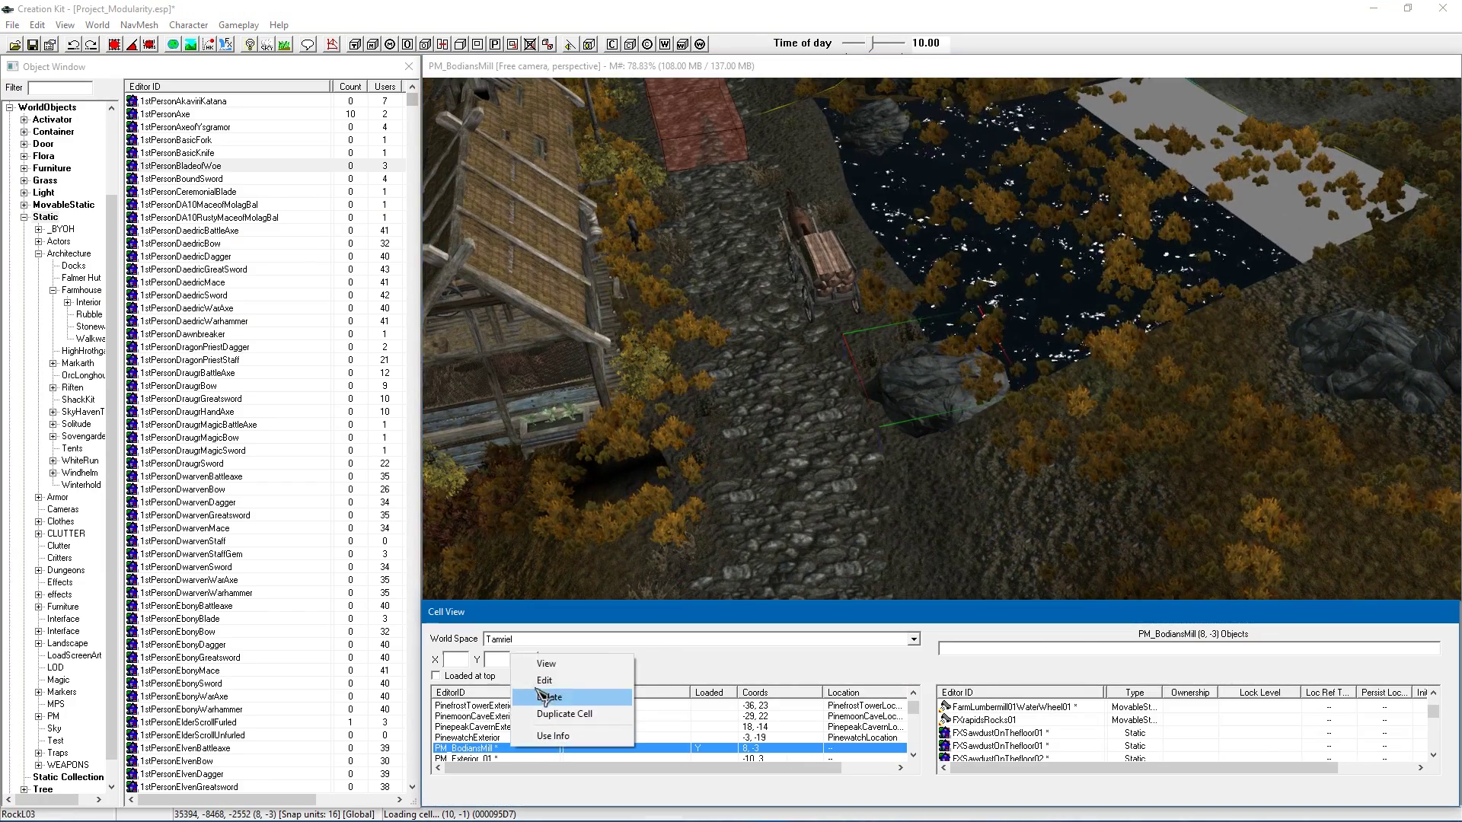
{"action": "left_click", "coordinate": [551, 681]}
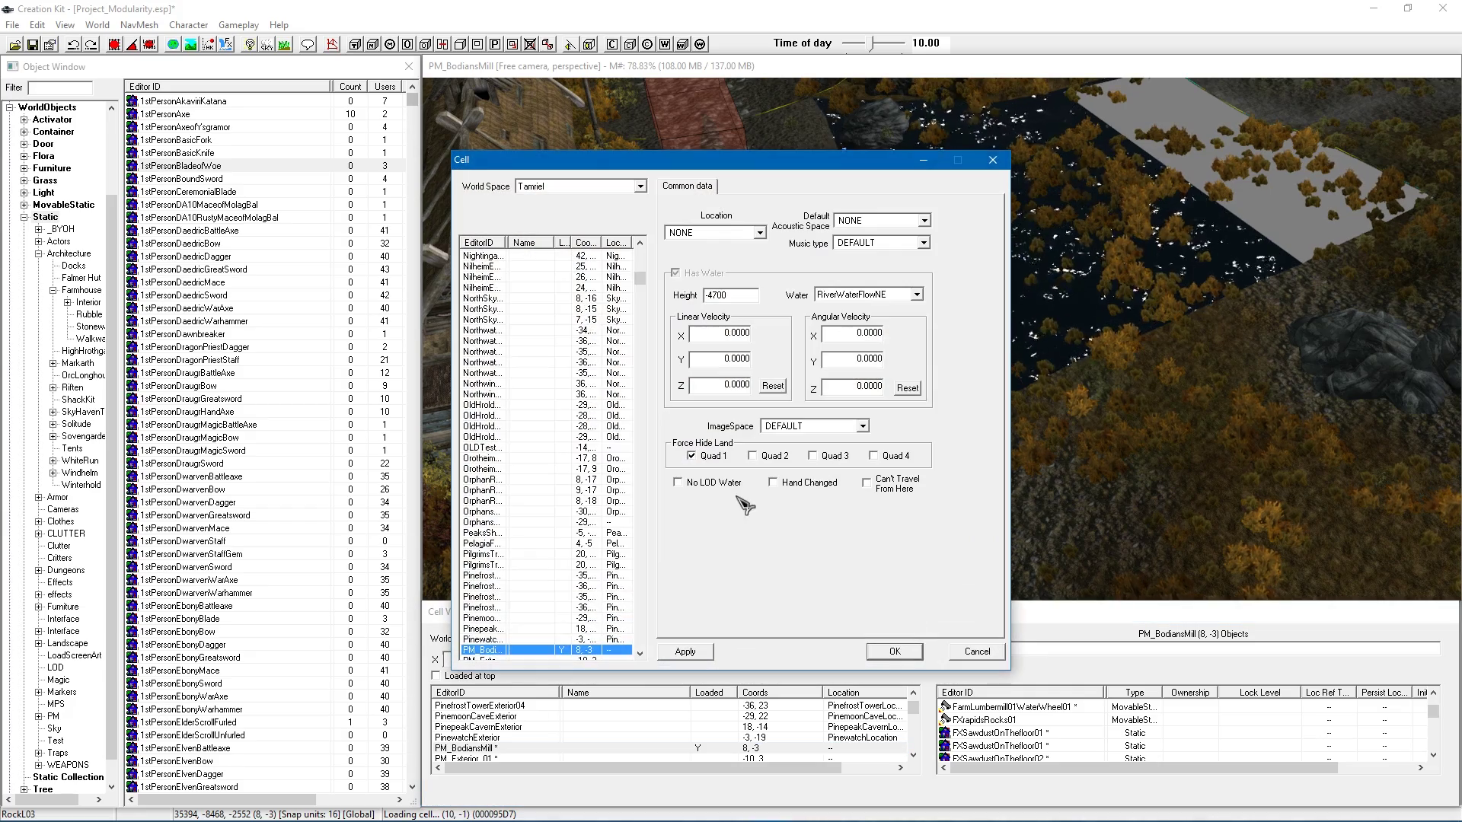
{"action": "left_click", "coordinate": [860, 652]}
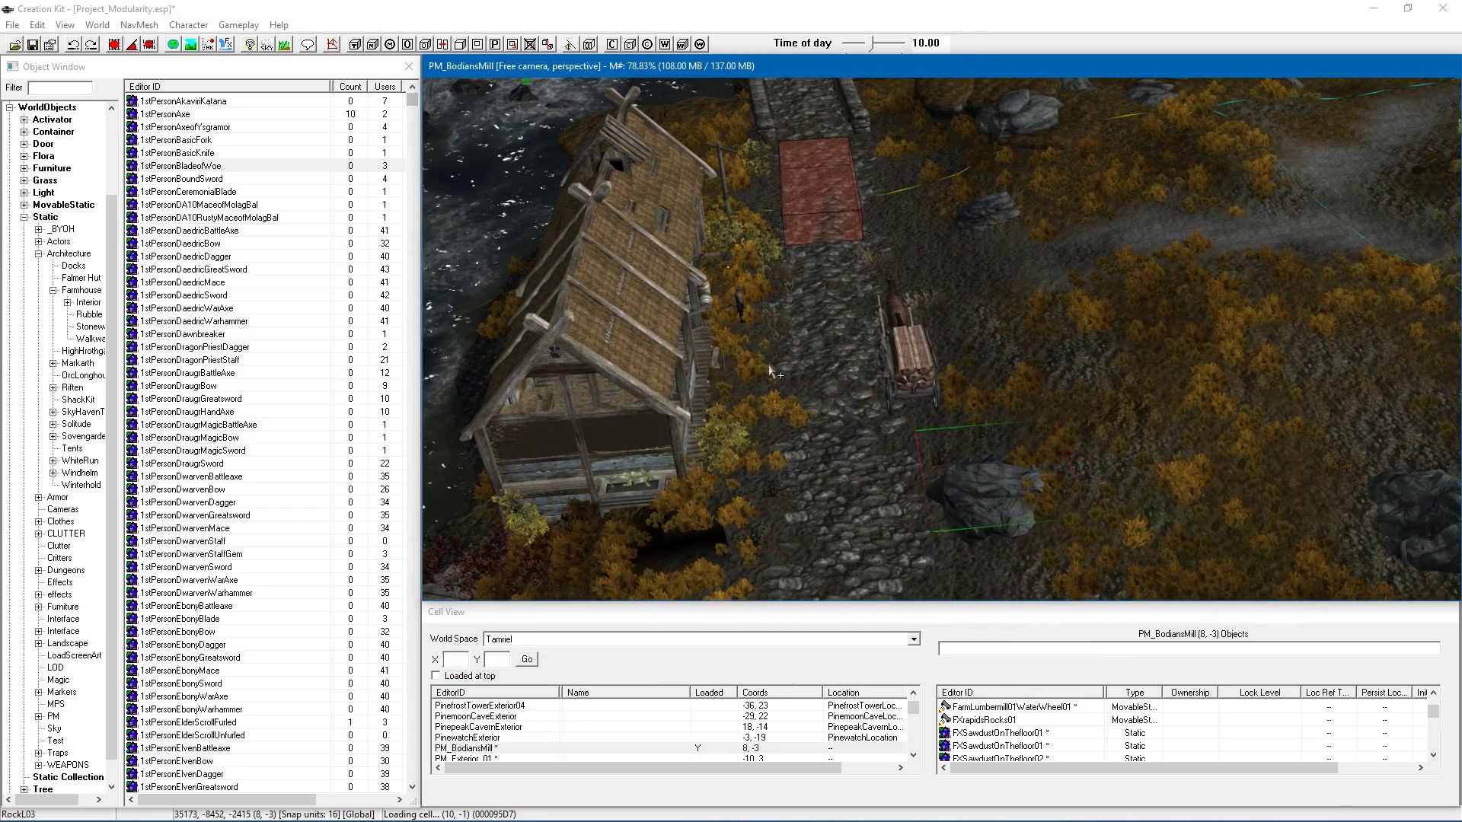
Hide the landscape grass and examine the bare ground around the mill, cart and bridge
{"action": "middle_click_drag", "start_coordinate": [769, 364], "coordinate": [794, 242], "text": "shift"}
{"action": "left_click", "coordinate": [752, 257]}
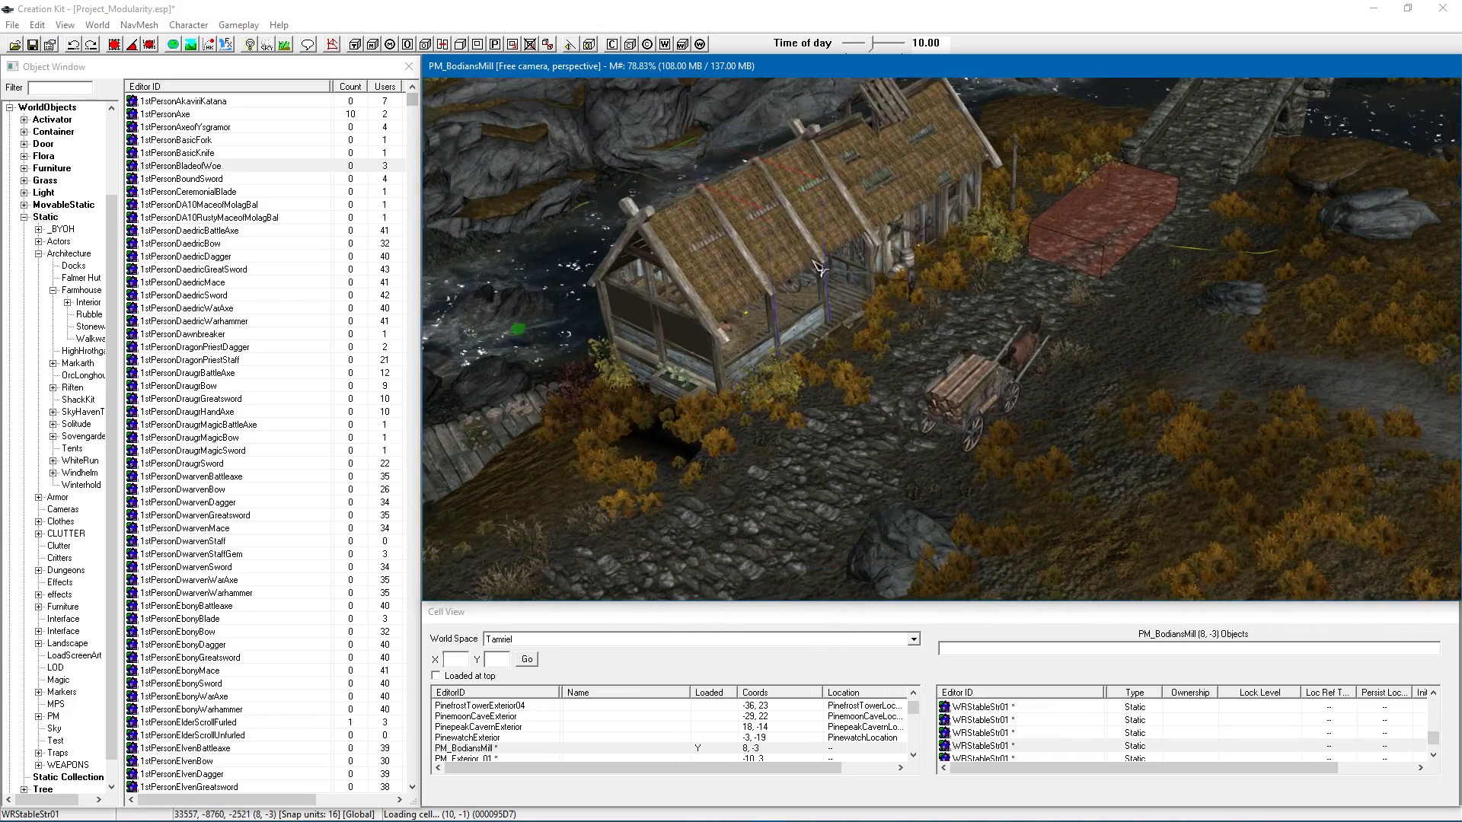
{"action": "left_click", "coordinate": [284, 47]}
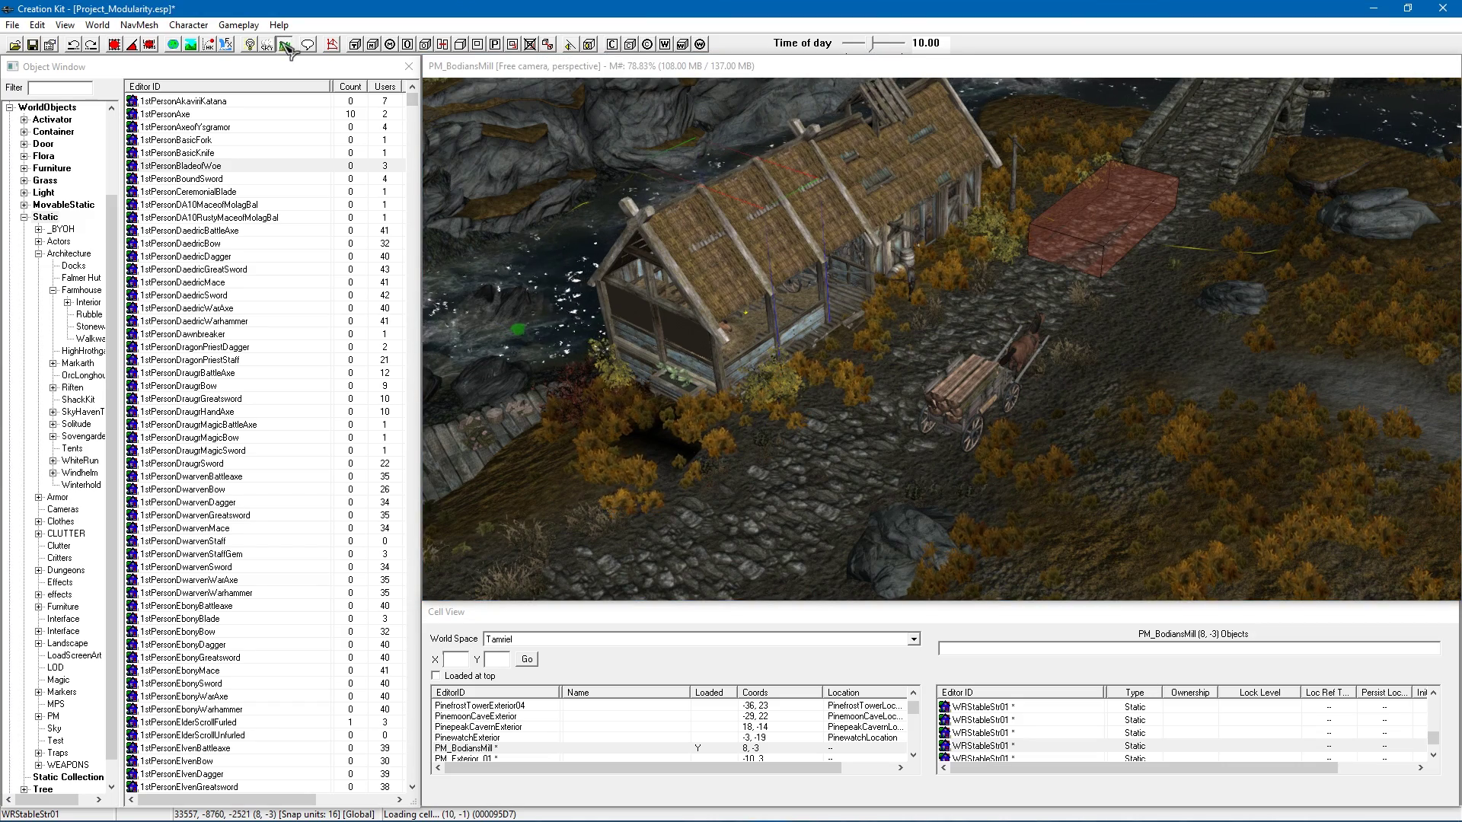
{"action": "left_click", "coordinate": [909, 356]}
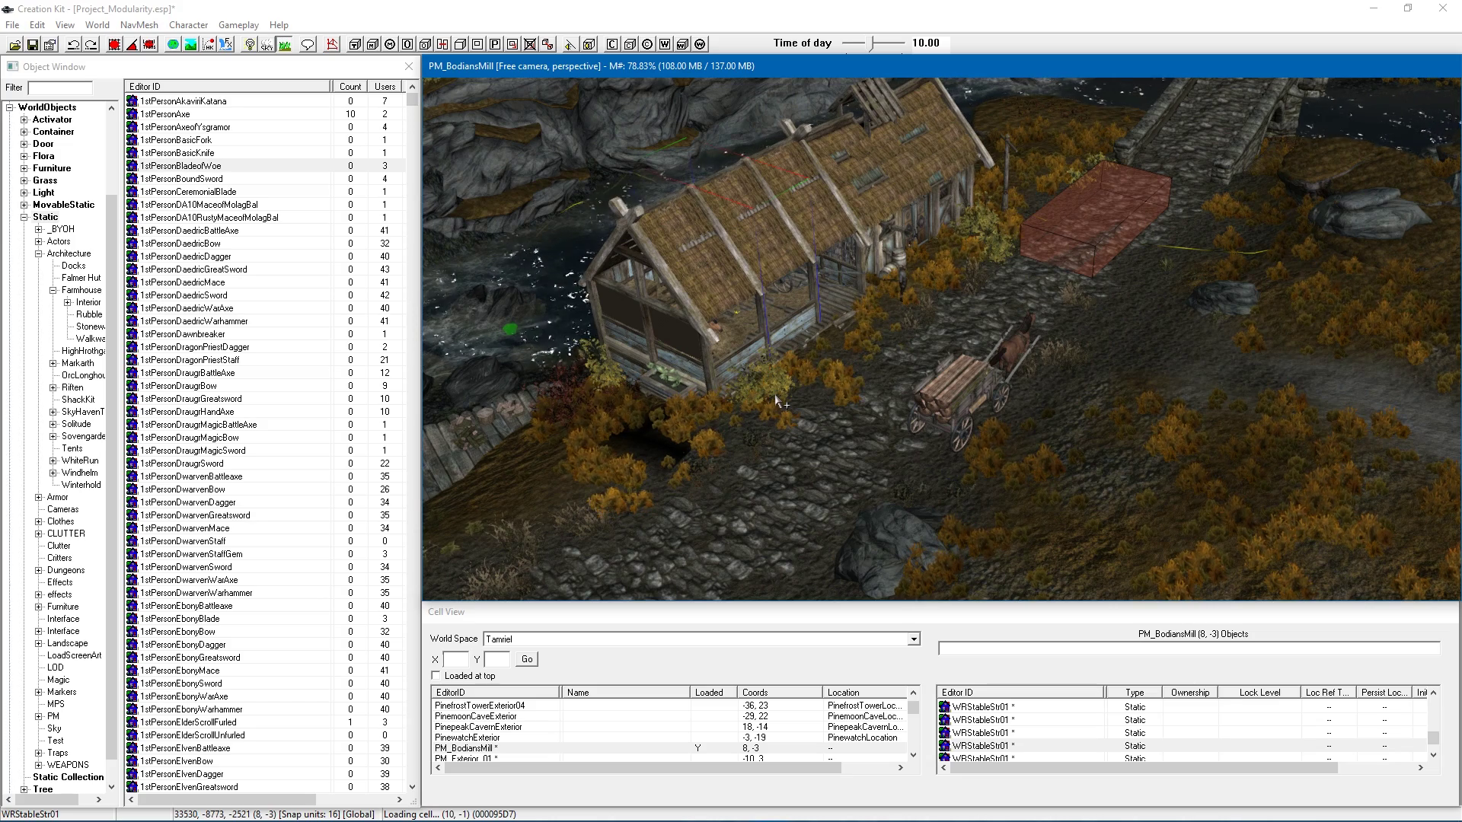
{"action": "middle_click_drag", "start_coordinate": [804, 412], "coordinate": [796, 412]}
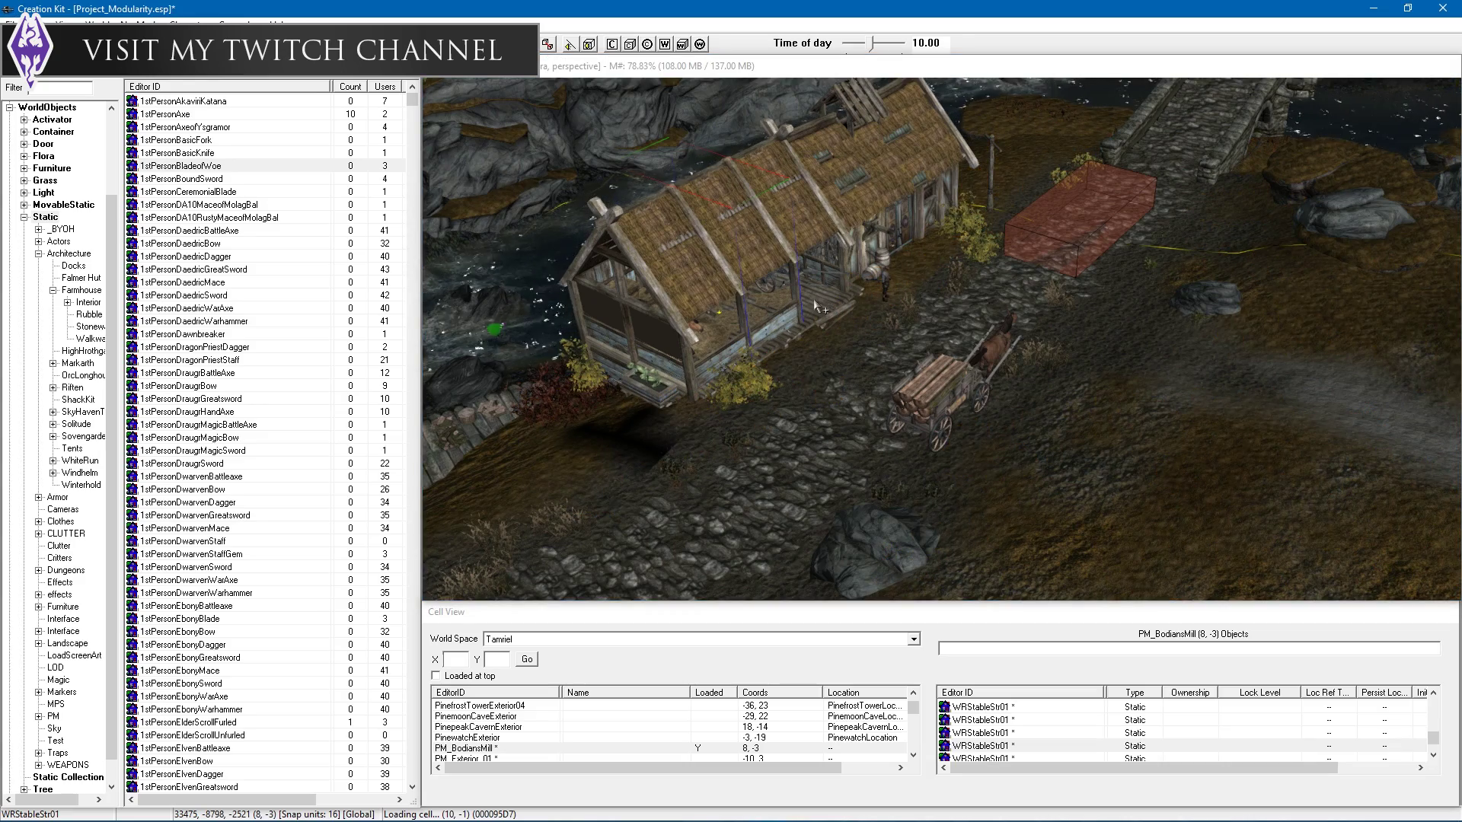
{"action": "middle_click_drag", "start_coordinate": [815, 294], "coordinate": [882, 383], "text": "shift"}
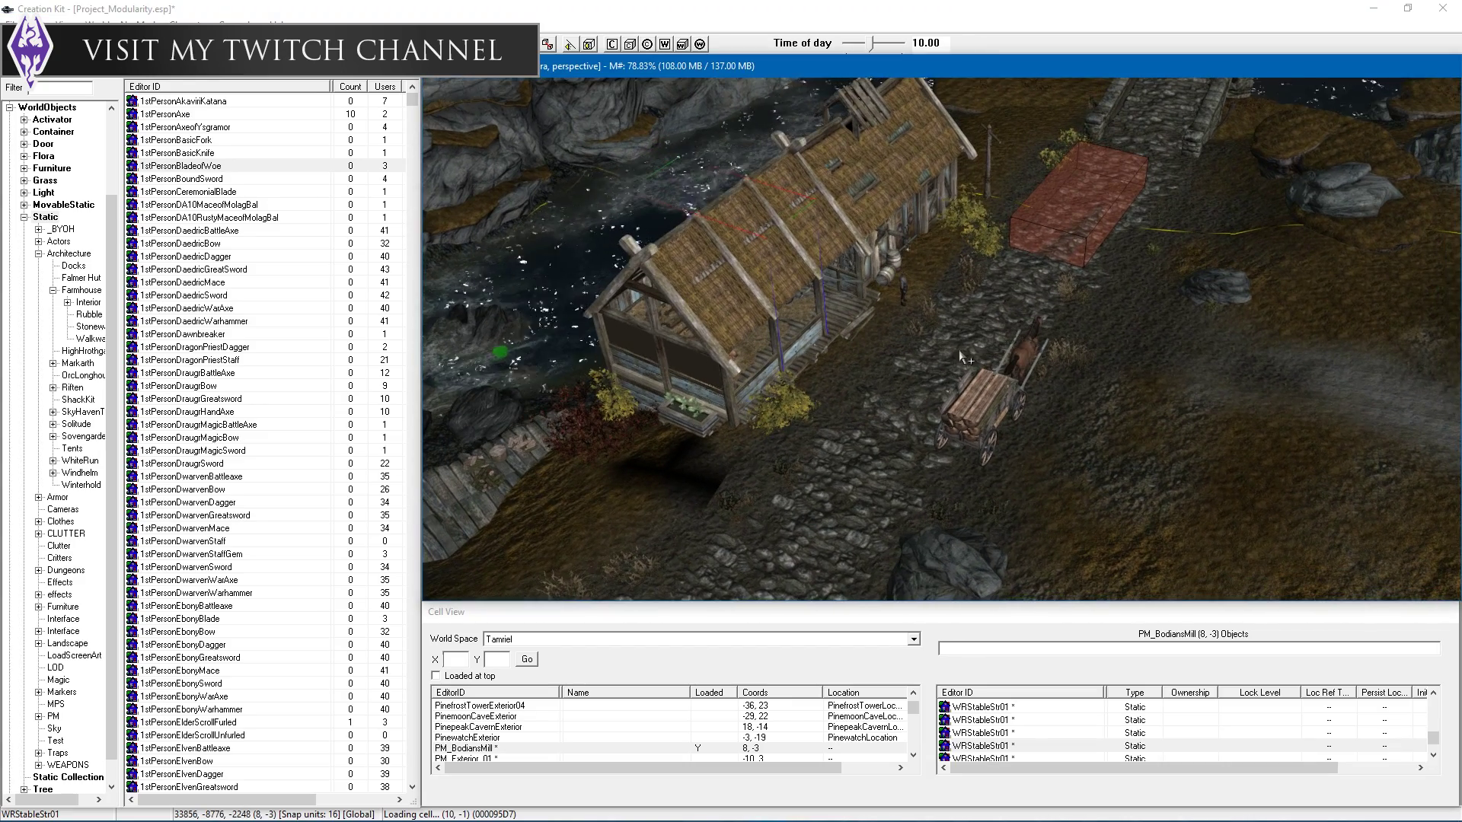
{"action": "middle_click_drag", "start_coordinate": [959, 351], "coordinate": [911, 358]}
{"action": "left_click", "coordinate": [1163, 299]}
{"action": "middle_click_drag", "start_coordinate": [1162, 299], "coordinate": [1188, 289], "text": "shift"}
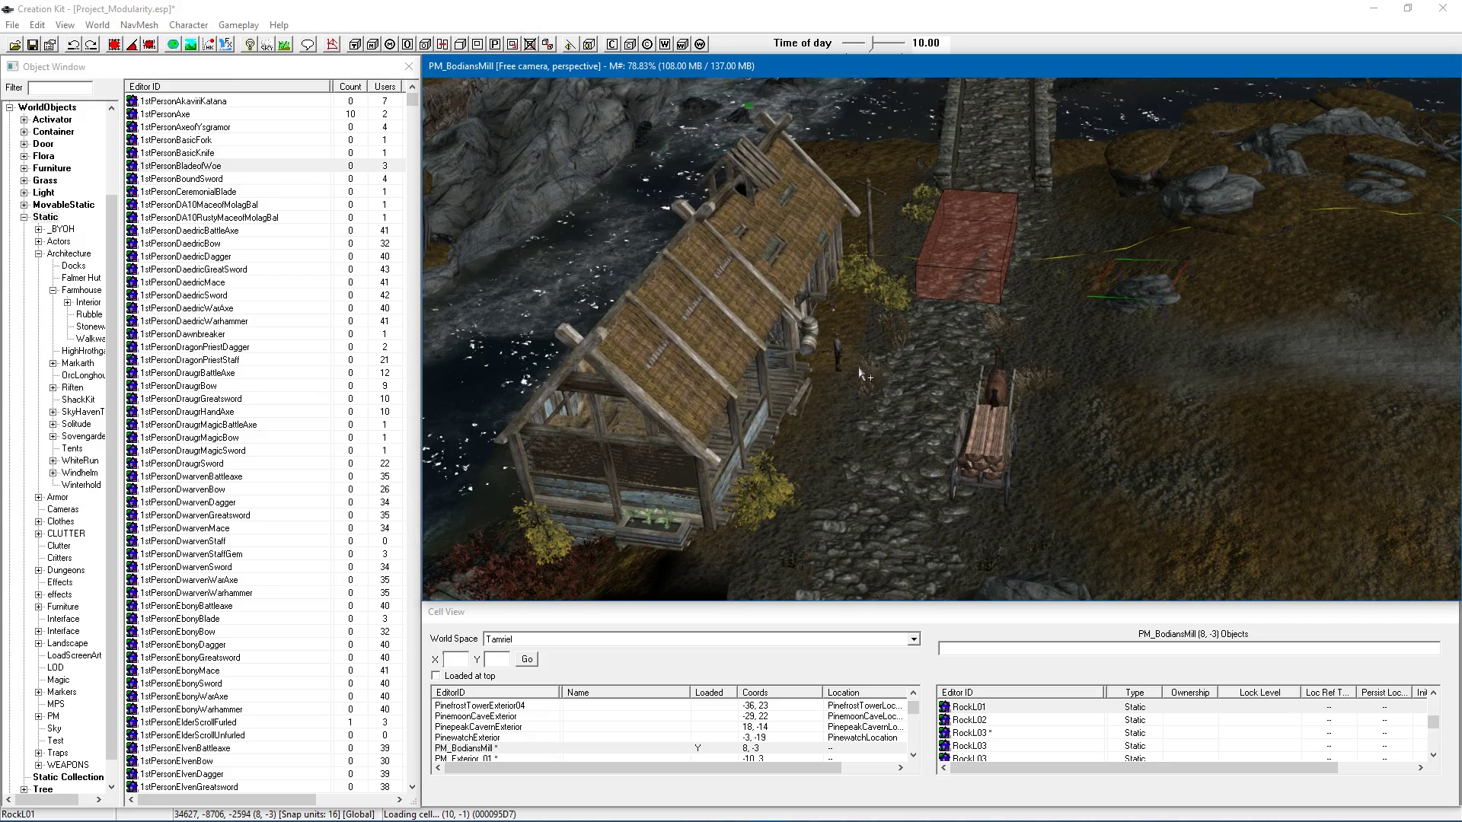
{"action": "middle_click_drag", "start_coordinate": [859, 373], "coordinate": [708, 324], "text": "shift"}
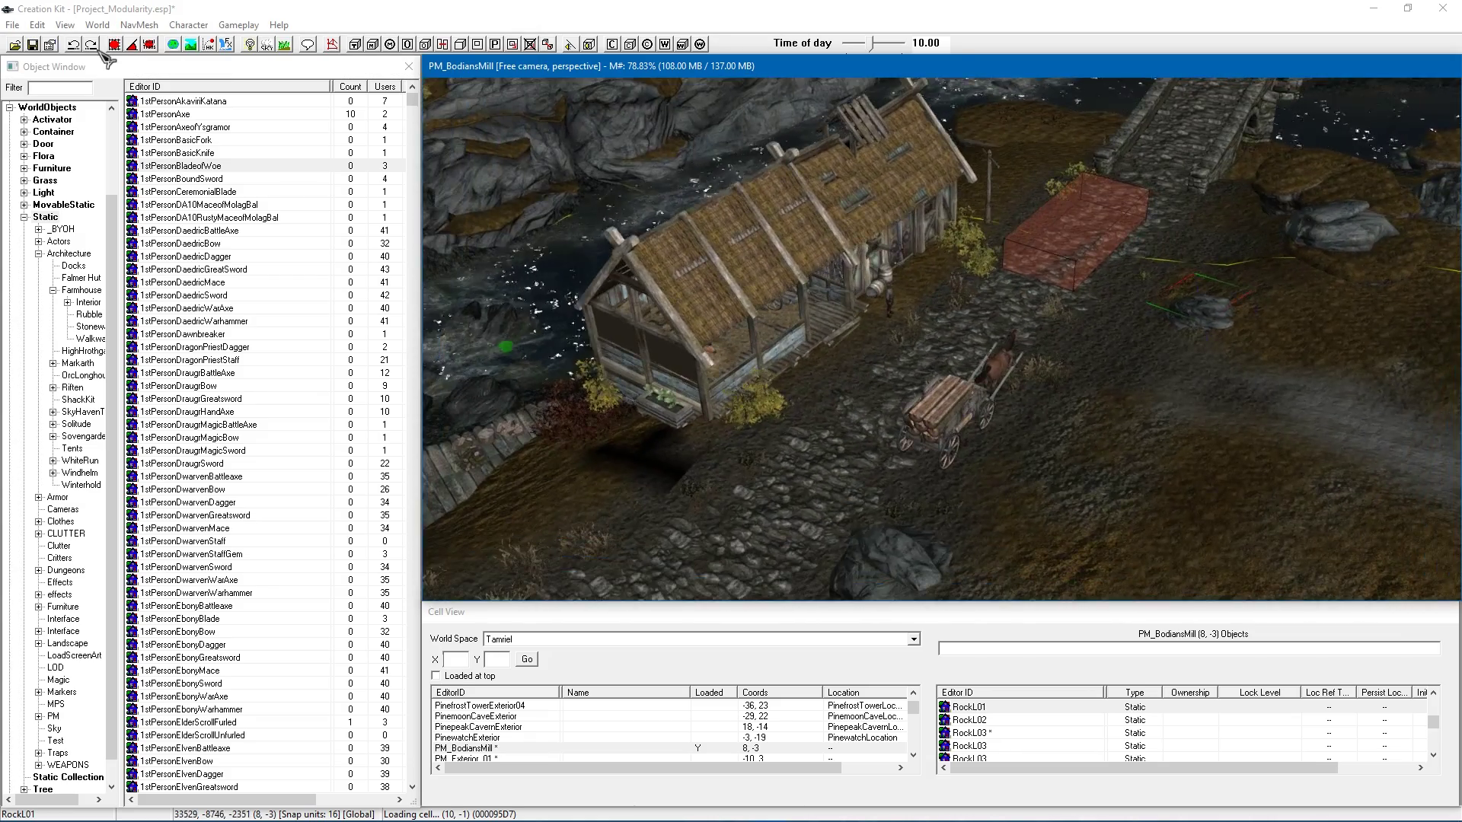
Show the landscape grass again and view the ground around the mill with it
{"action": "left_click", "coordinate": [289, 48]}
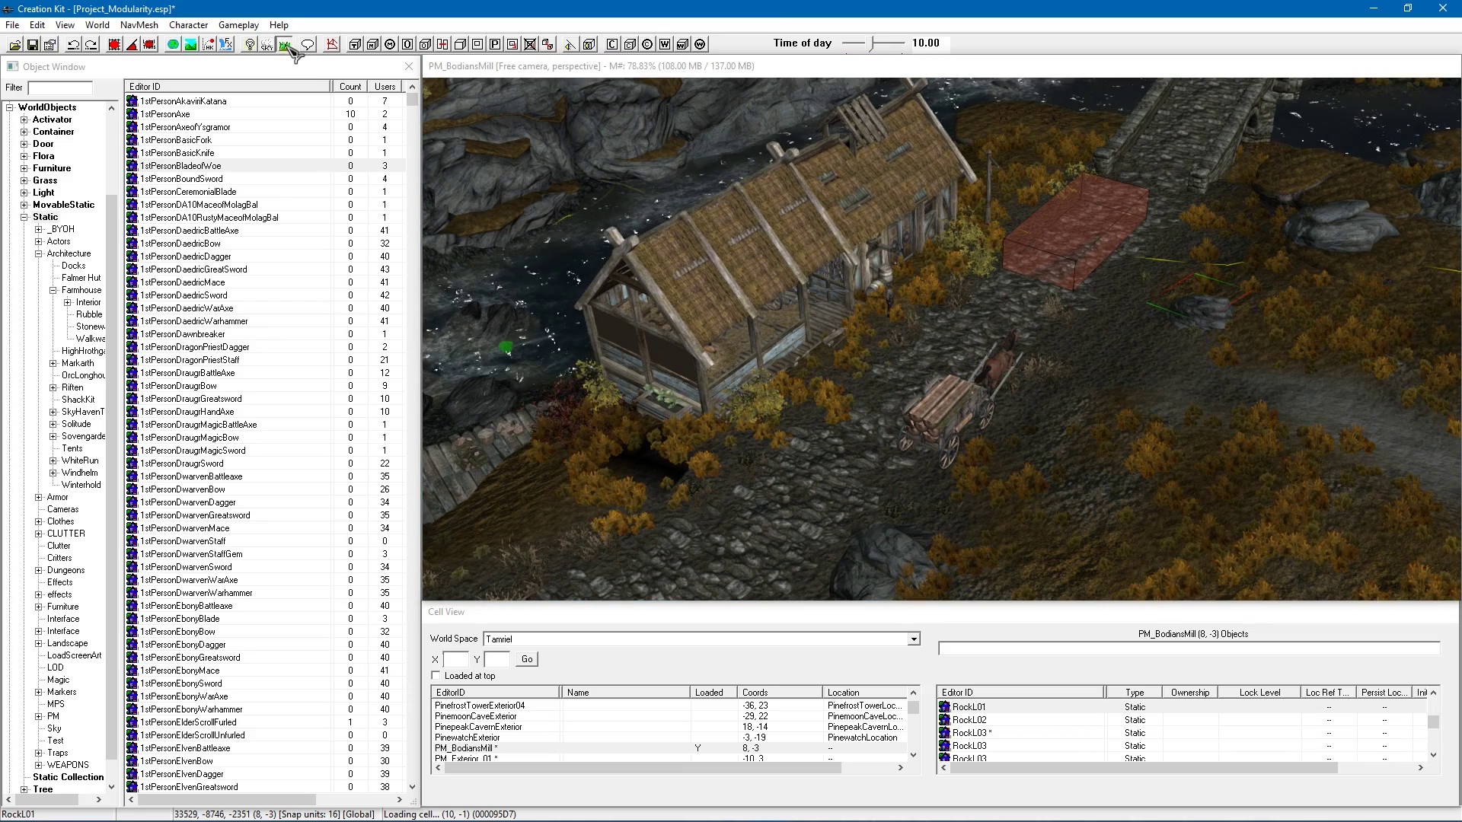
{"action": "left_click", "coordinate": [764, 313]}
{"action": "left_click", "coordinate": [793, 308]}
{"action": "middle_click_drag", "start_coordinate": [793, 309], "coordinate": [944, 297], "text": "shift"}
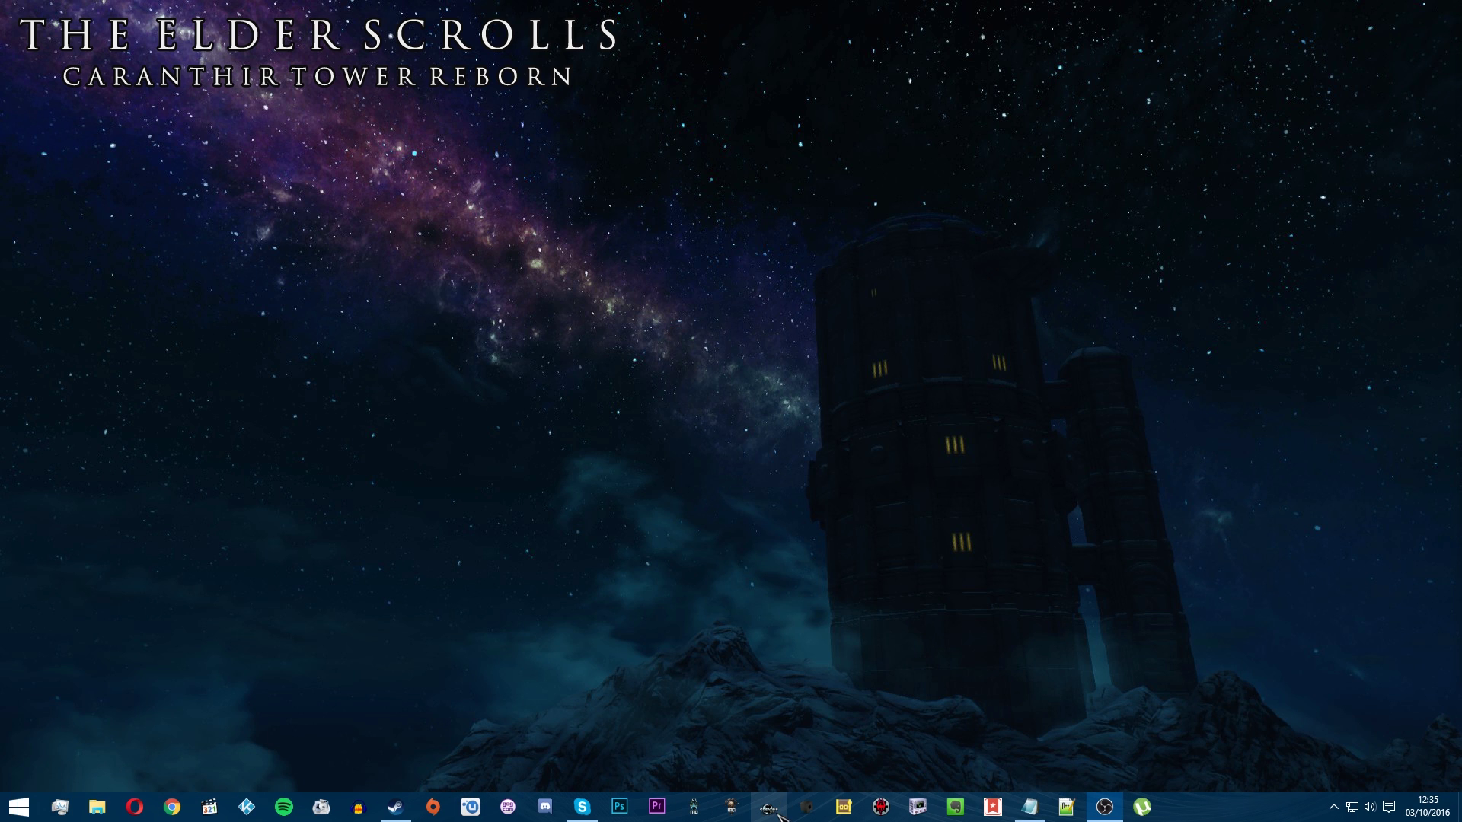
Open the Skyrim Data folder from the desktop's modding shortcuts and go up to its parent Skyrim folder
{"action": "double_click", "coordinate": [584, 187]}
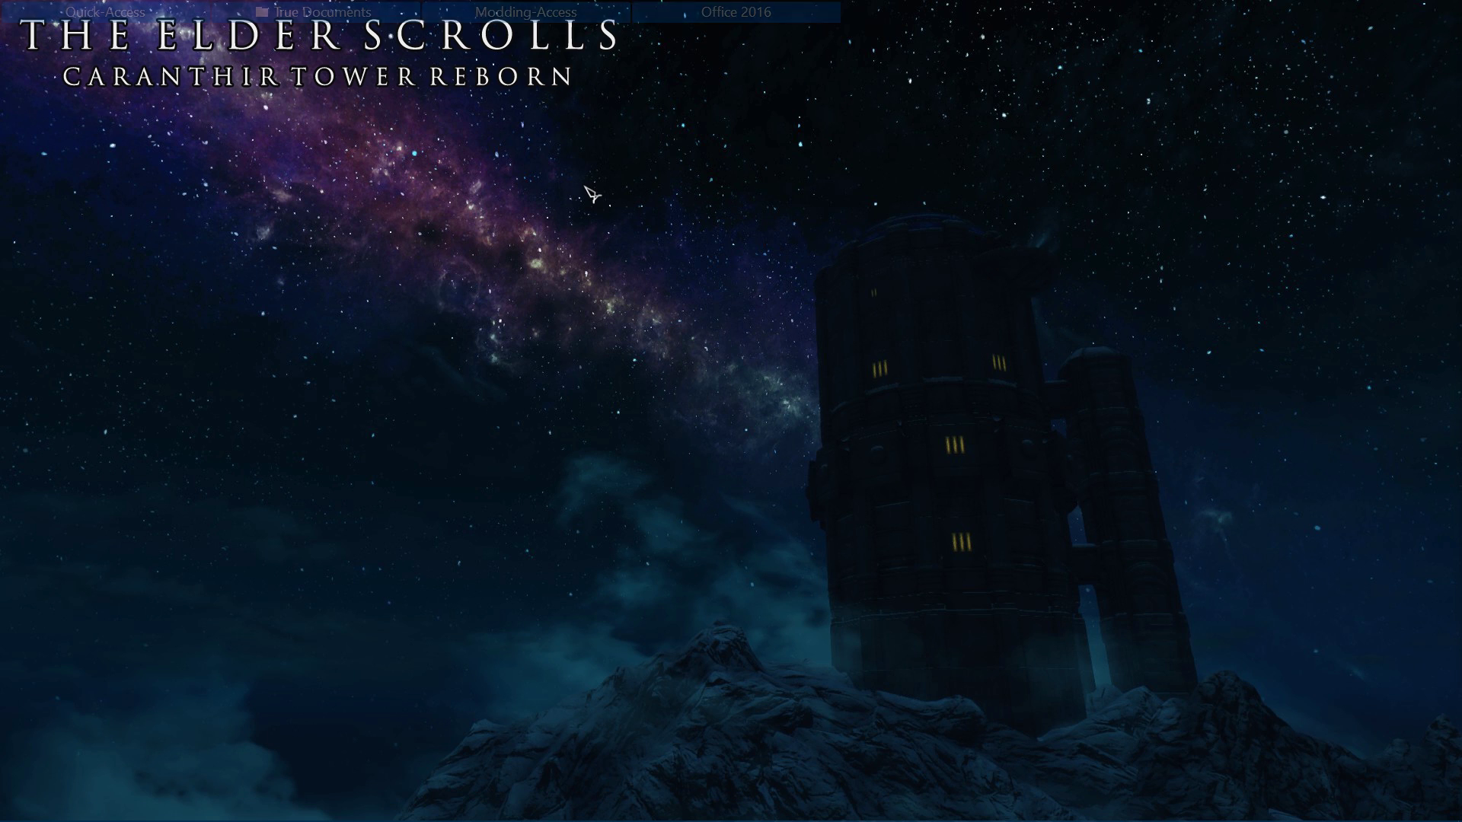
{"action": "mouse_move", "coordinate": [526, 11]}
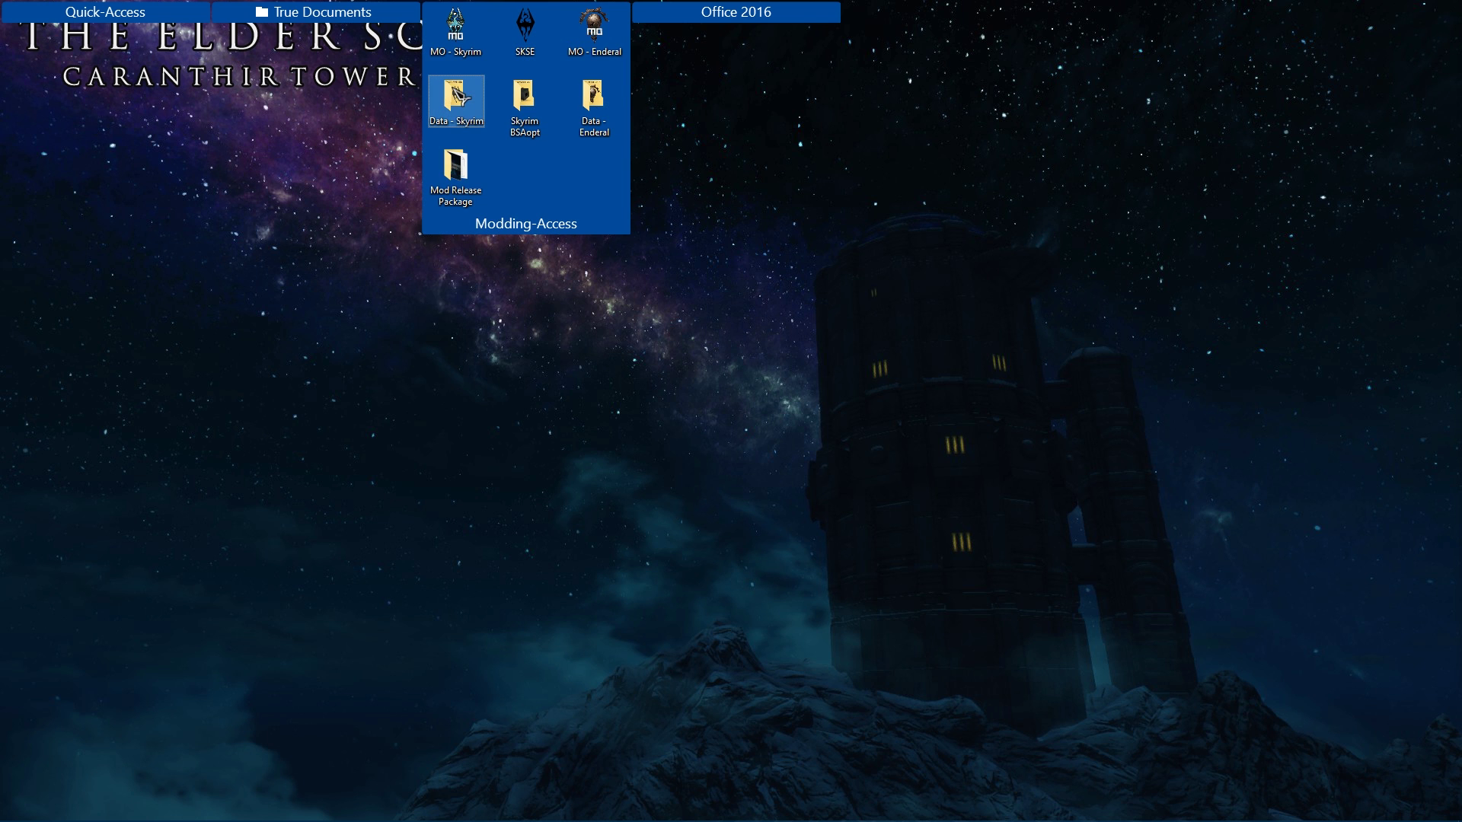
{"action": "double_click", "coordinate": [472, 85]}
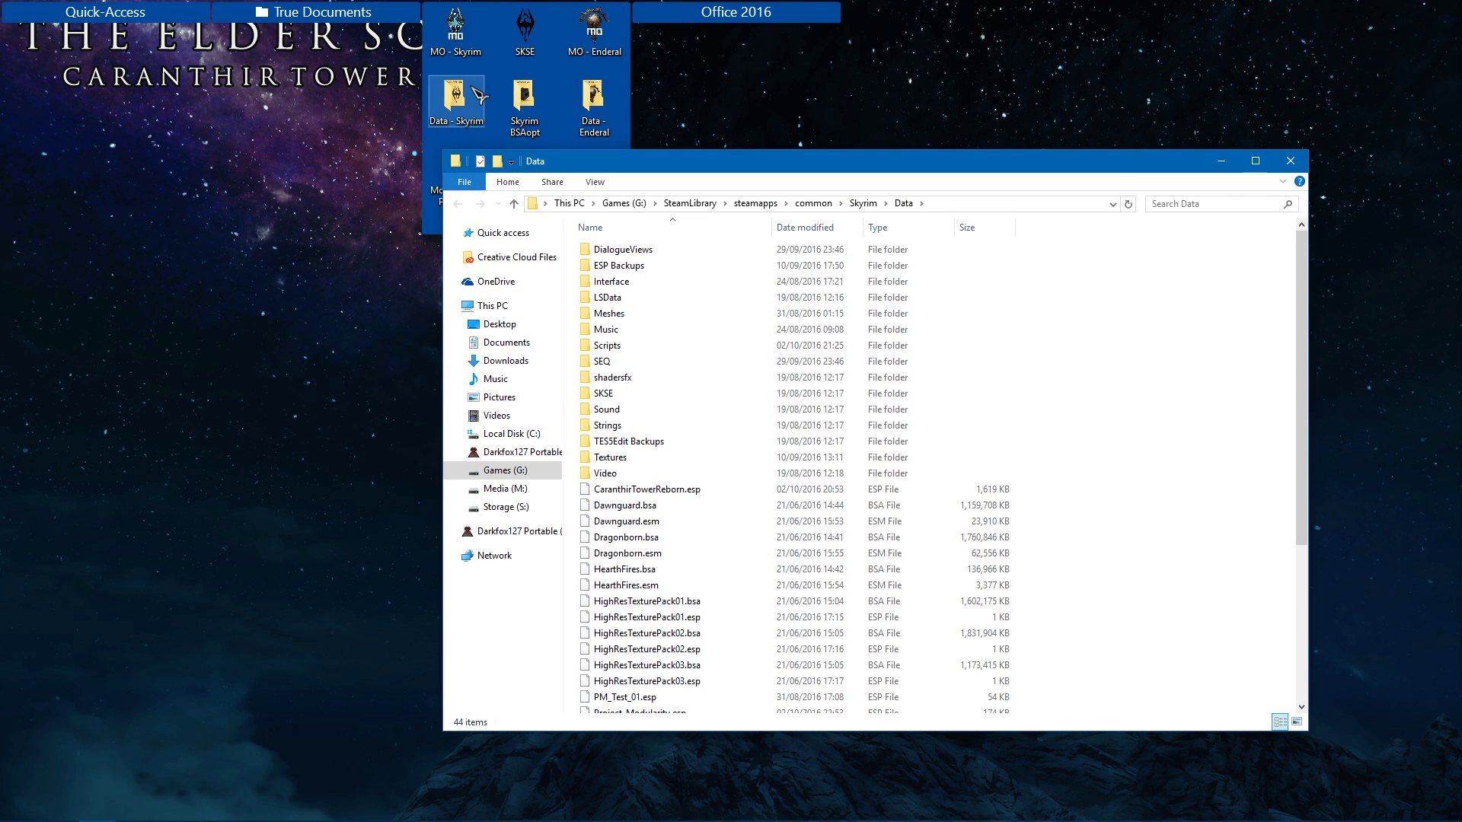
{"action": "left_click", "coordinate": [862, 203]}
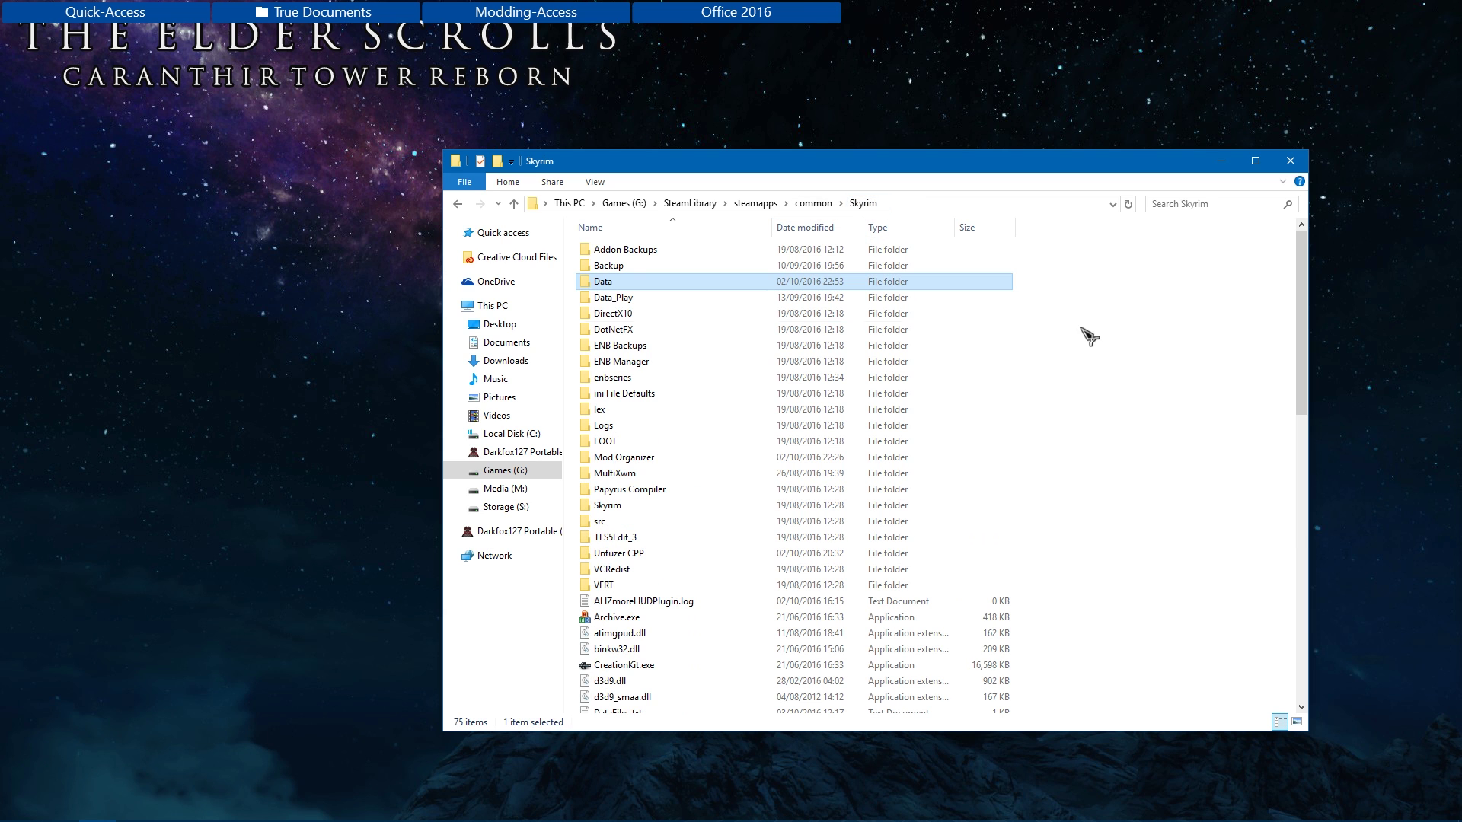
Find SkyrimEditor.ini in the Skyrim folder and open it in Notepad++
{"action": "left_click", "coordinate": [1188, 352]}
{"action": "scroll", "coordinate": [1050, 364], "scroll_direction": "down", "scroll_amount": 15}
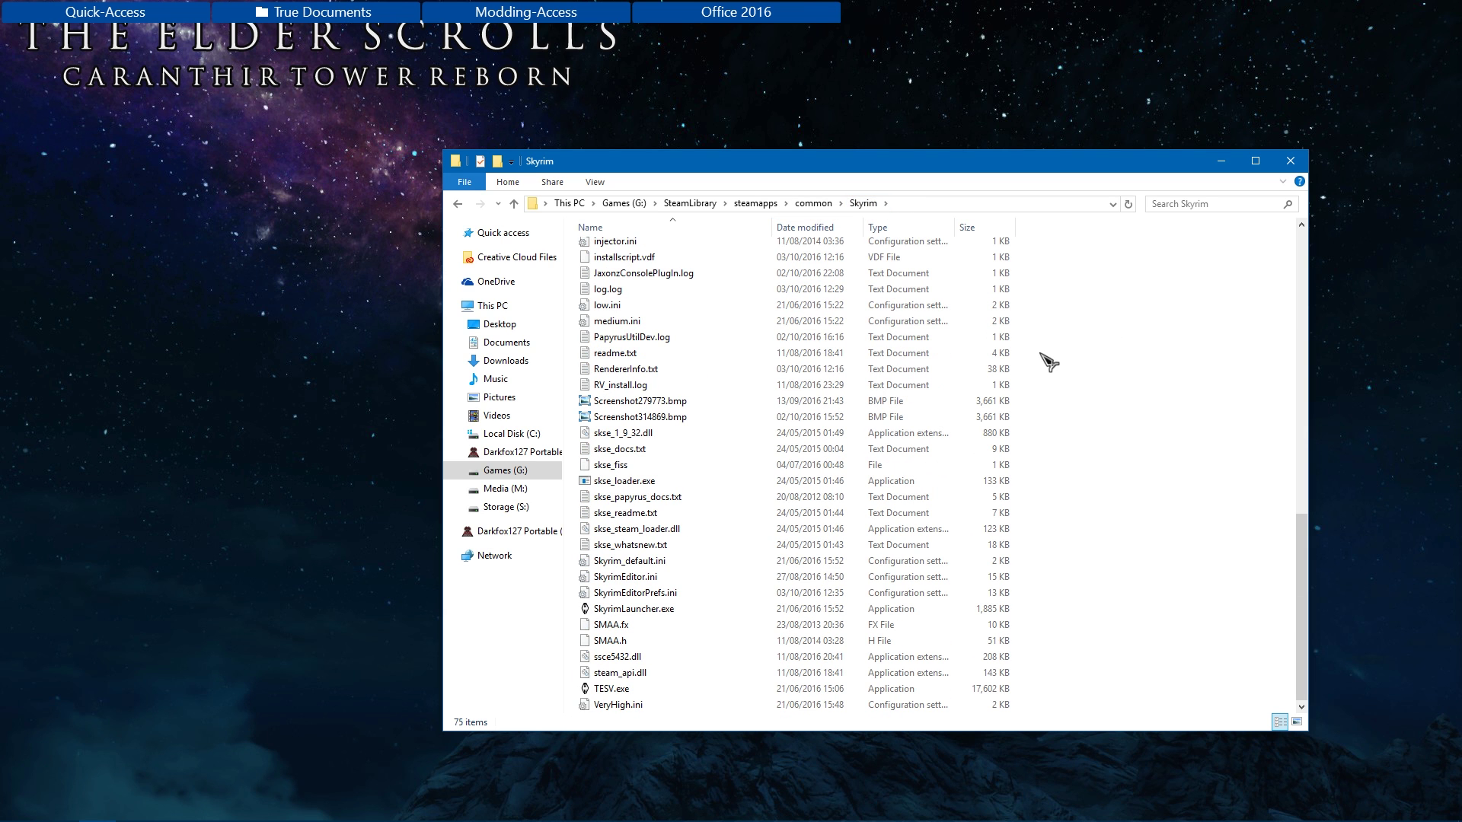
{"action": "left_click", "coordinate": [690, 577]}
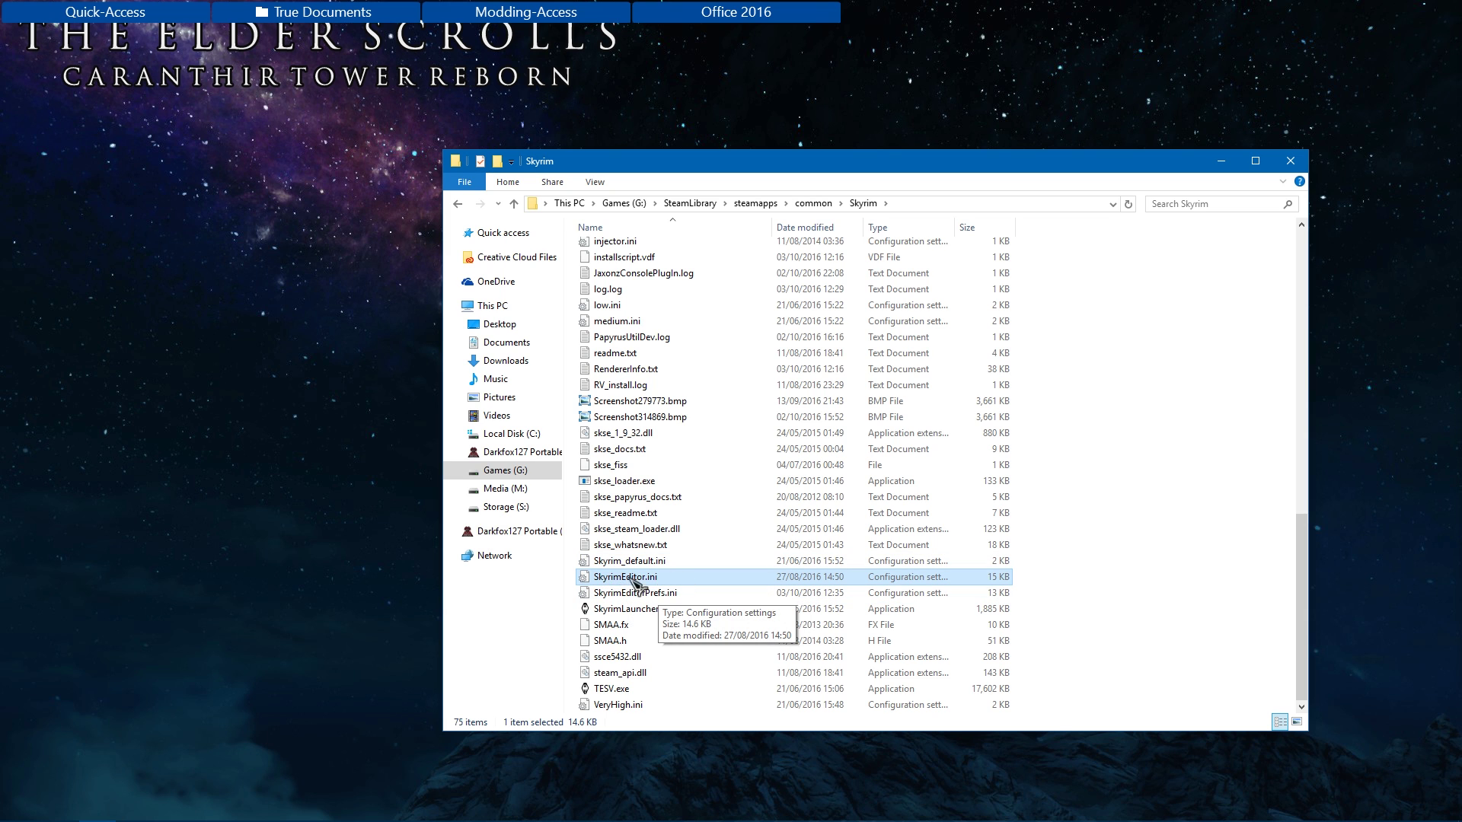
{"action": "right_click", "coordinate": [640, 581]}
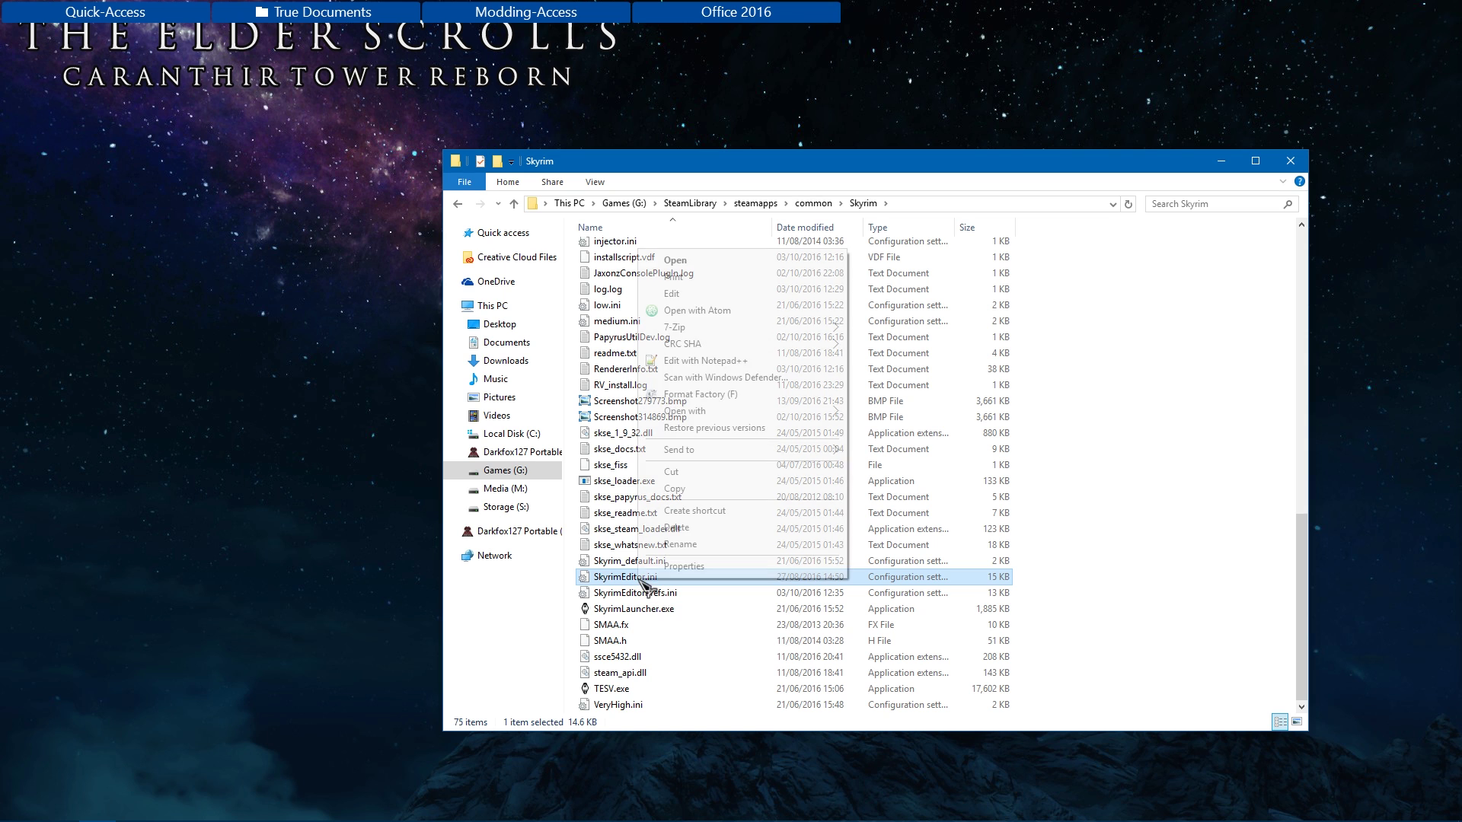
{"action": "left_click", "coordinate": [776, 362]}
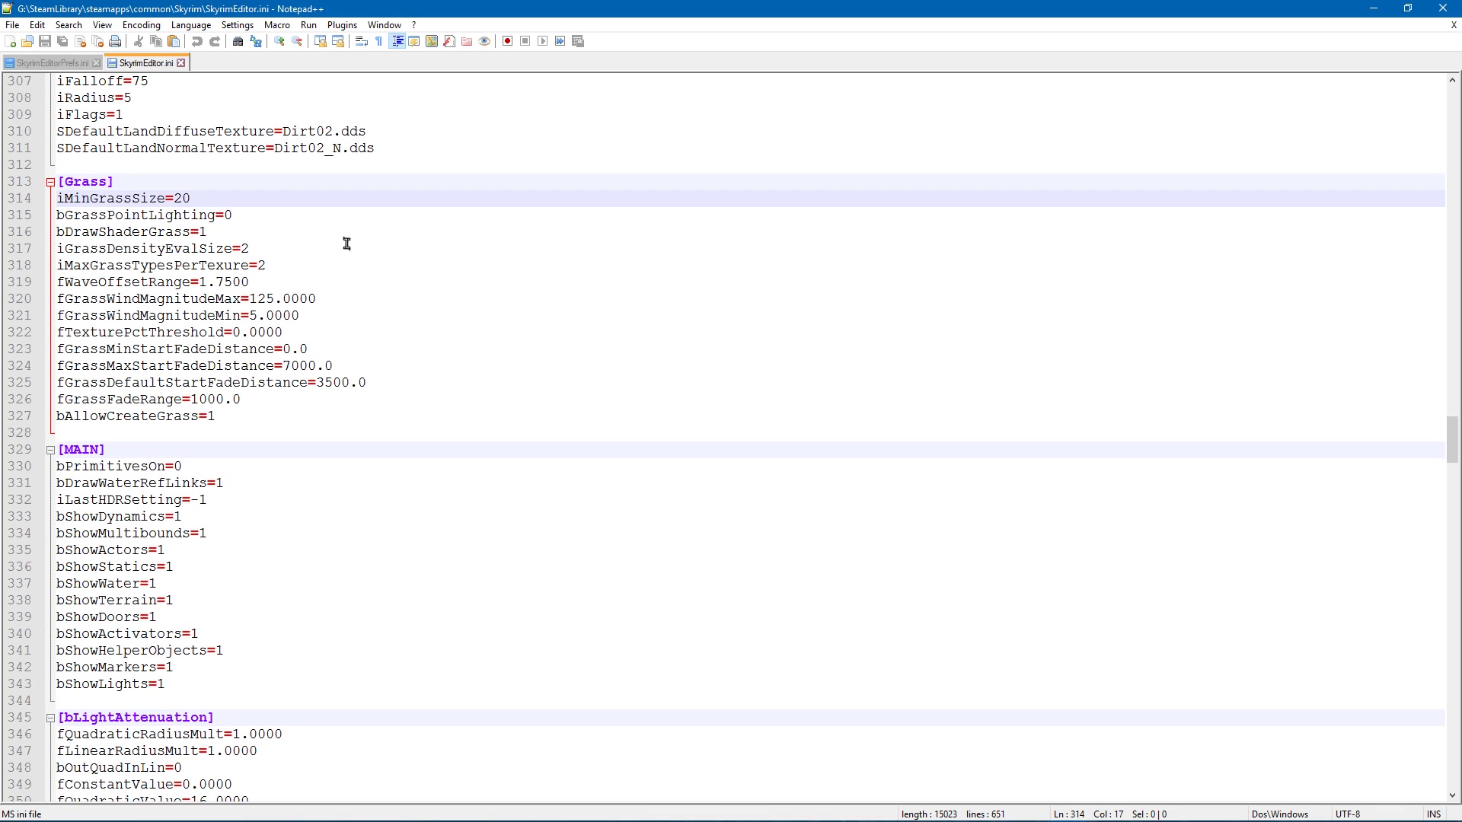
Add the lines bAllowCreateGrass=1 and bAllowLoadGrass=0 directly under the [Grass] heading in SkyrimEditor.ini
{"action": "left_click", "coordinate": [326, 234]}
{"action": "left_click", "coordinate": [214, 183]}
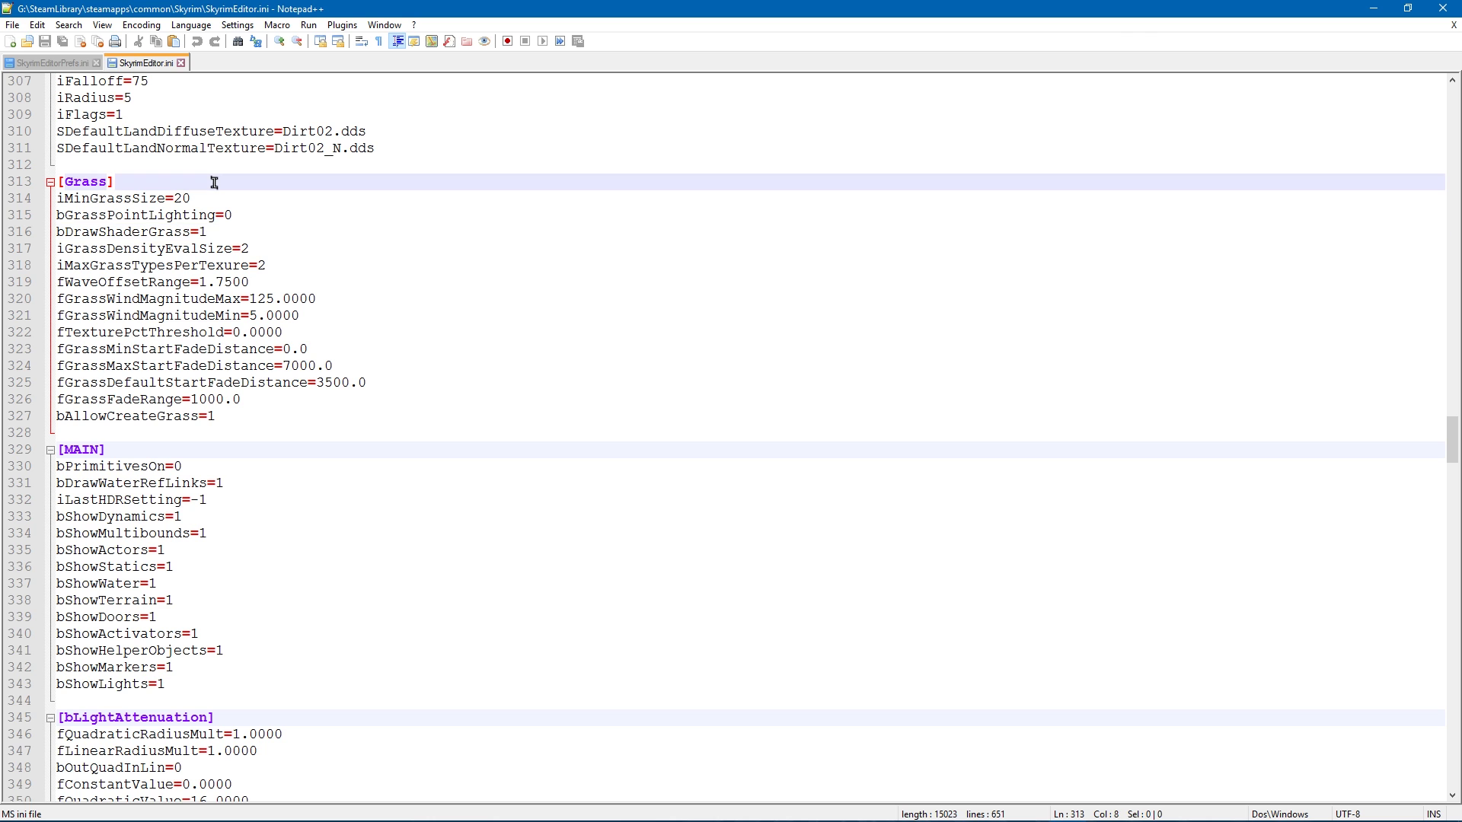
{"action": "key", "text": "Return"}
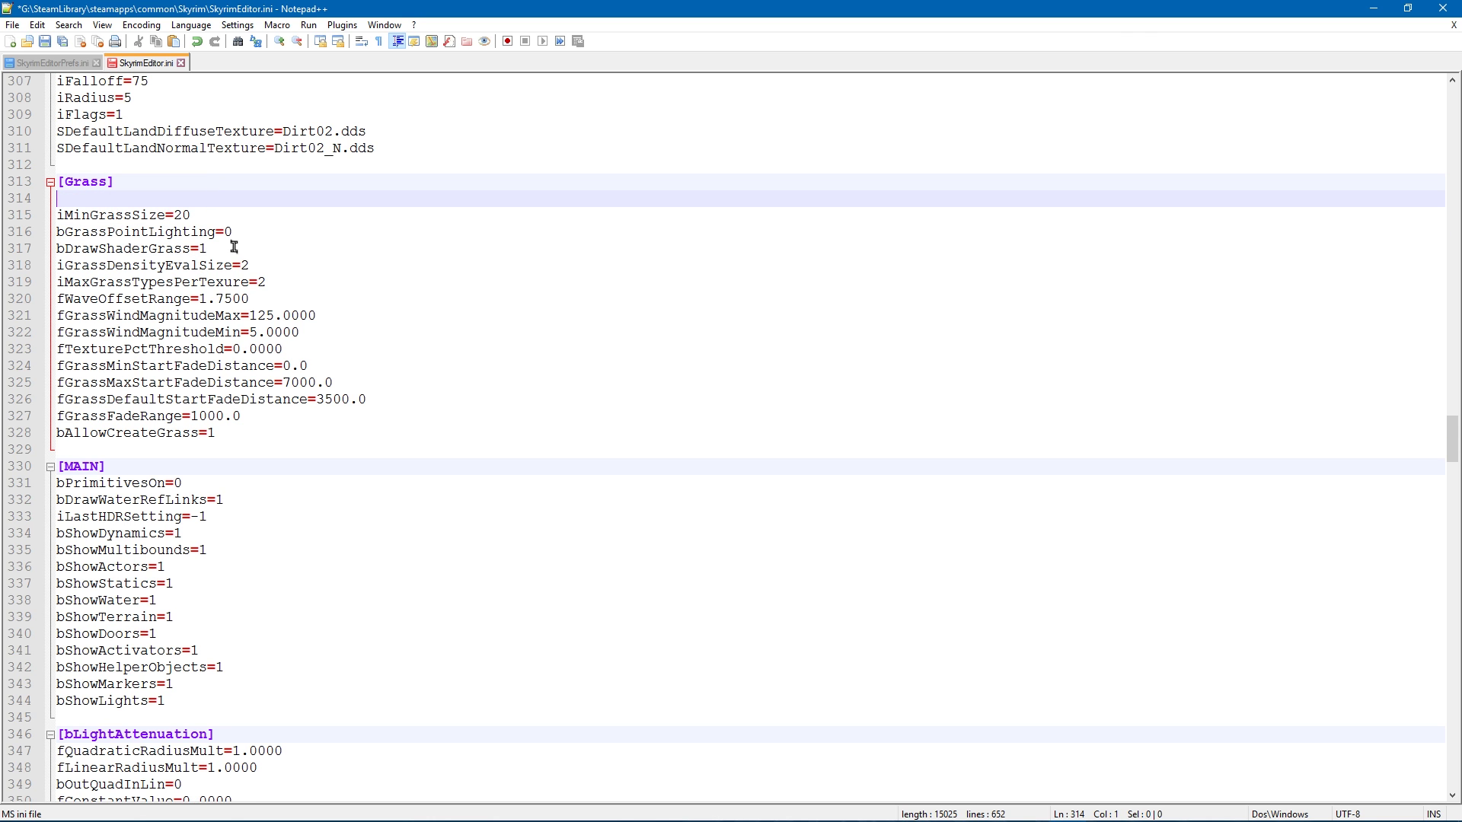
{"action": "scroll", "coordinate": [234, 247], "scroll_direction": "up", "scroll_amount": 20}
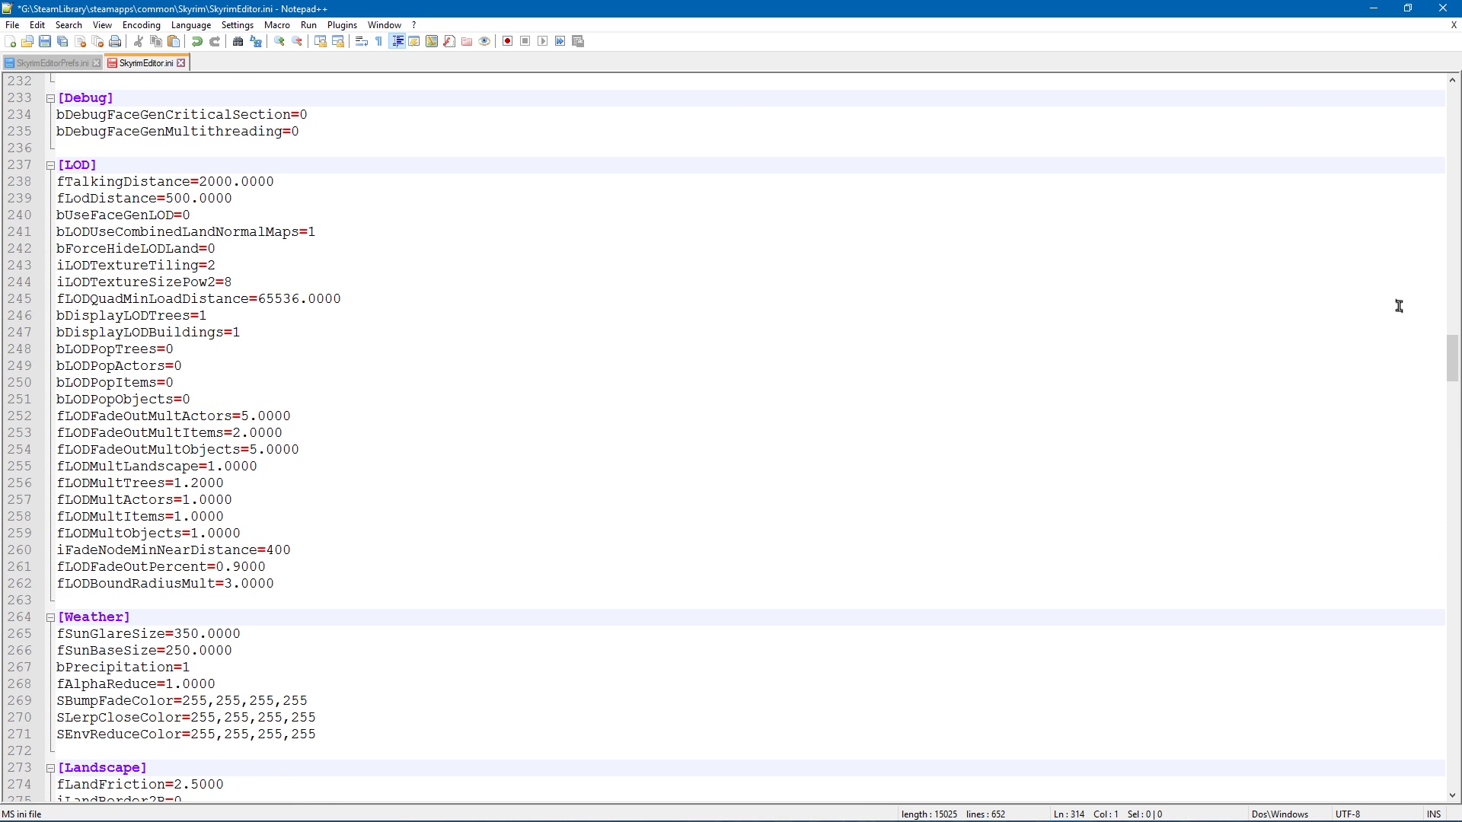
{"action": "left_click_drag", "start_coordinate": [1451, 358], "coordinate": [1449, 493]}
{"action": "scroll", "coordinate": [600, 345], "scroll_direction": "up", "scroll_amount": 10}
{"action": "scroll", "coordinate": [598, 344], "scroll_direction": "up", "scroll_amount": 11}
{"action": "scroll", "coordinate": [346, 404], "scroll_direction": "down", "scroll_amount": 4}
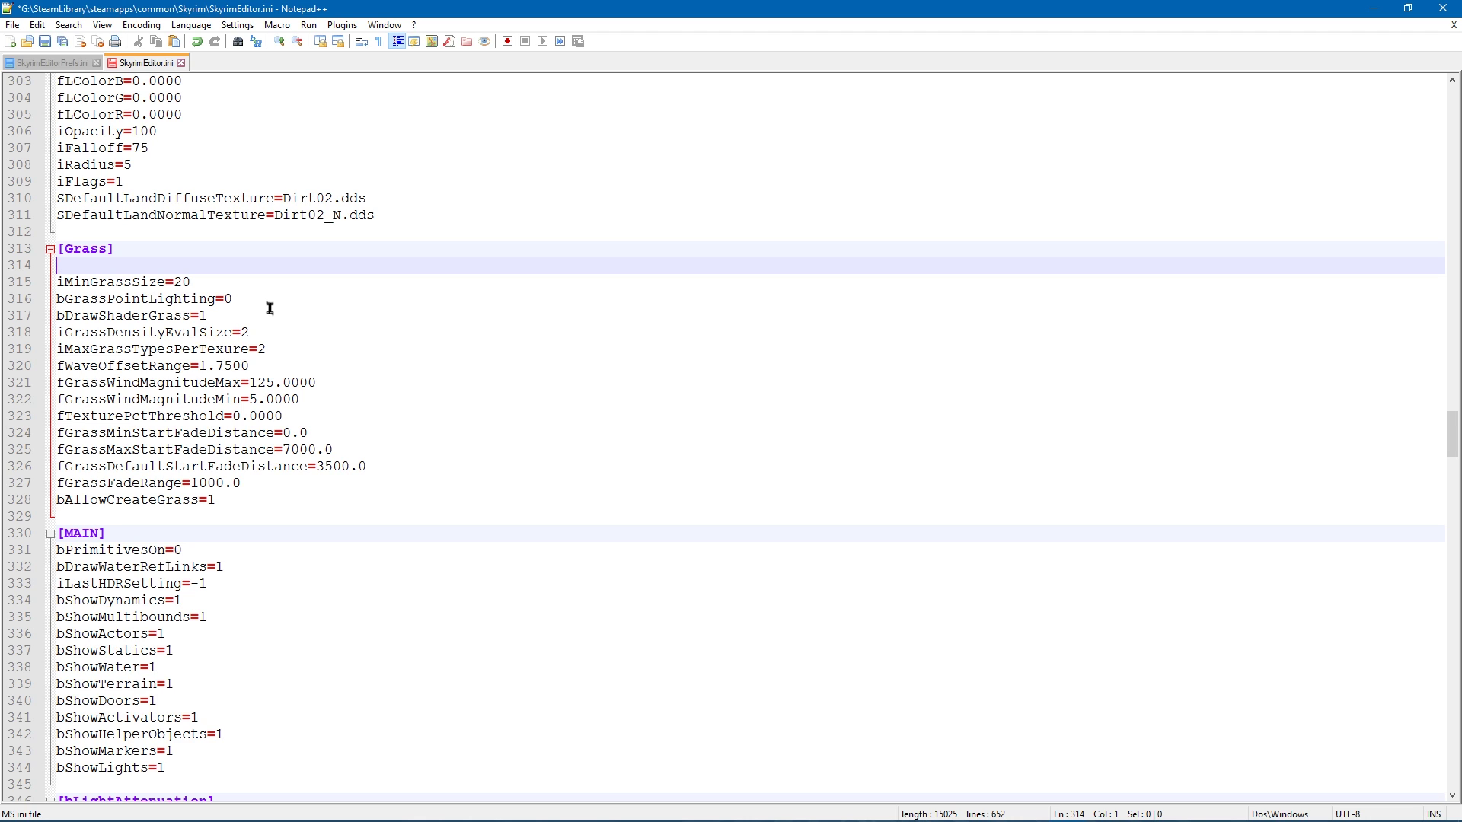
{"action": "type", "text": "bAllowCreateGrass=1 bAllowLoadGrass=0"}
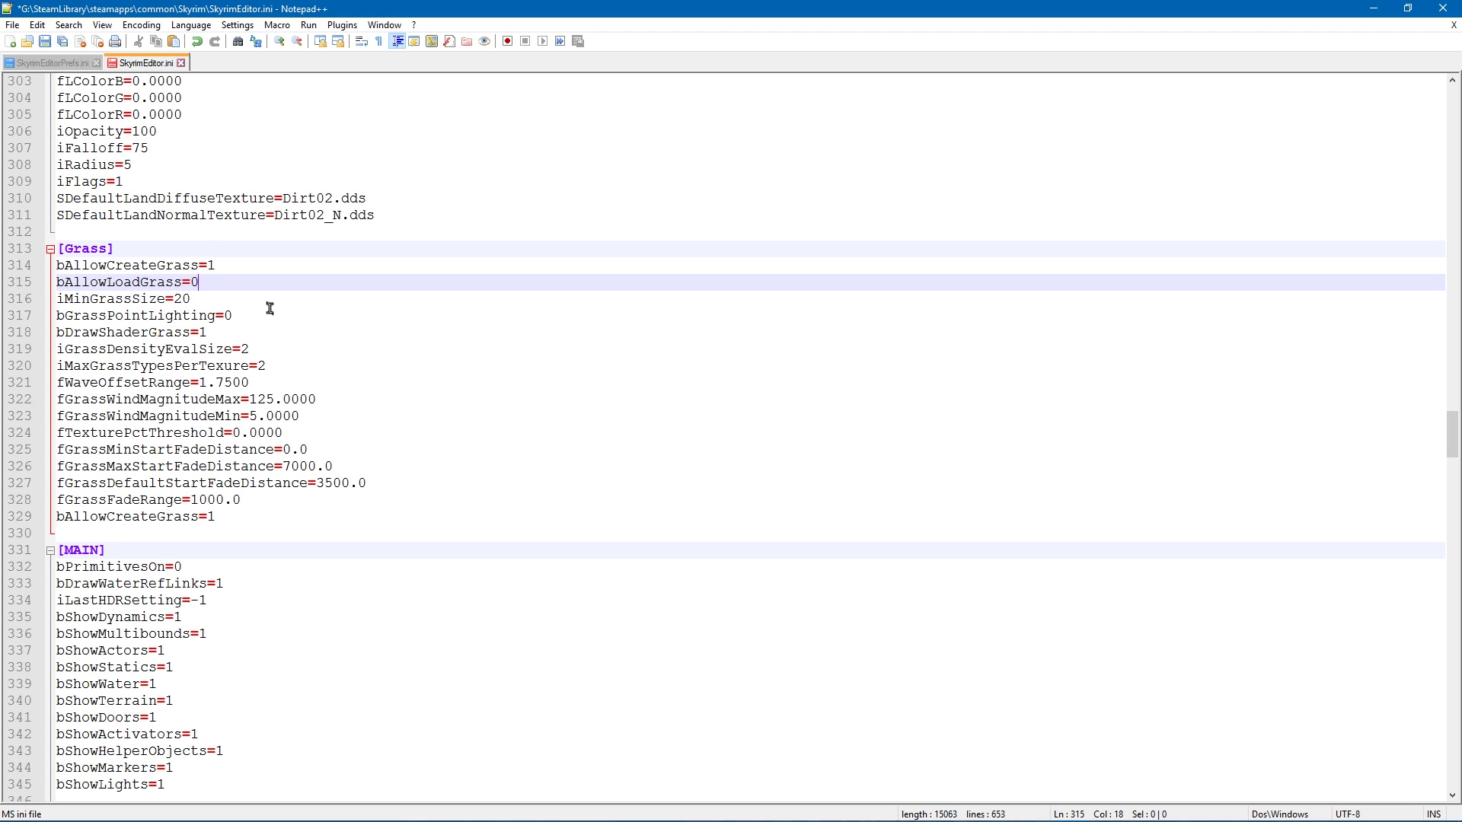
Check the two added grass lines and save SkyrimEditor.ini
{"action": "left_click", "coordinate": [225, 267]}
{"action": "left_click", "coordinate": [217, 285]}
{"action": "left_click", "coordinate": [230, 265]}
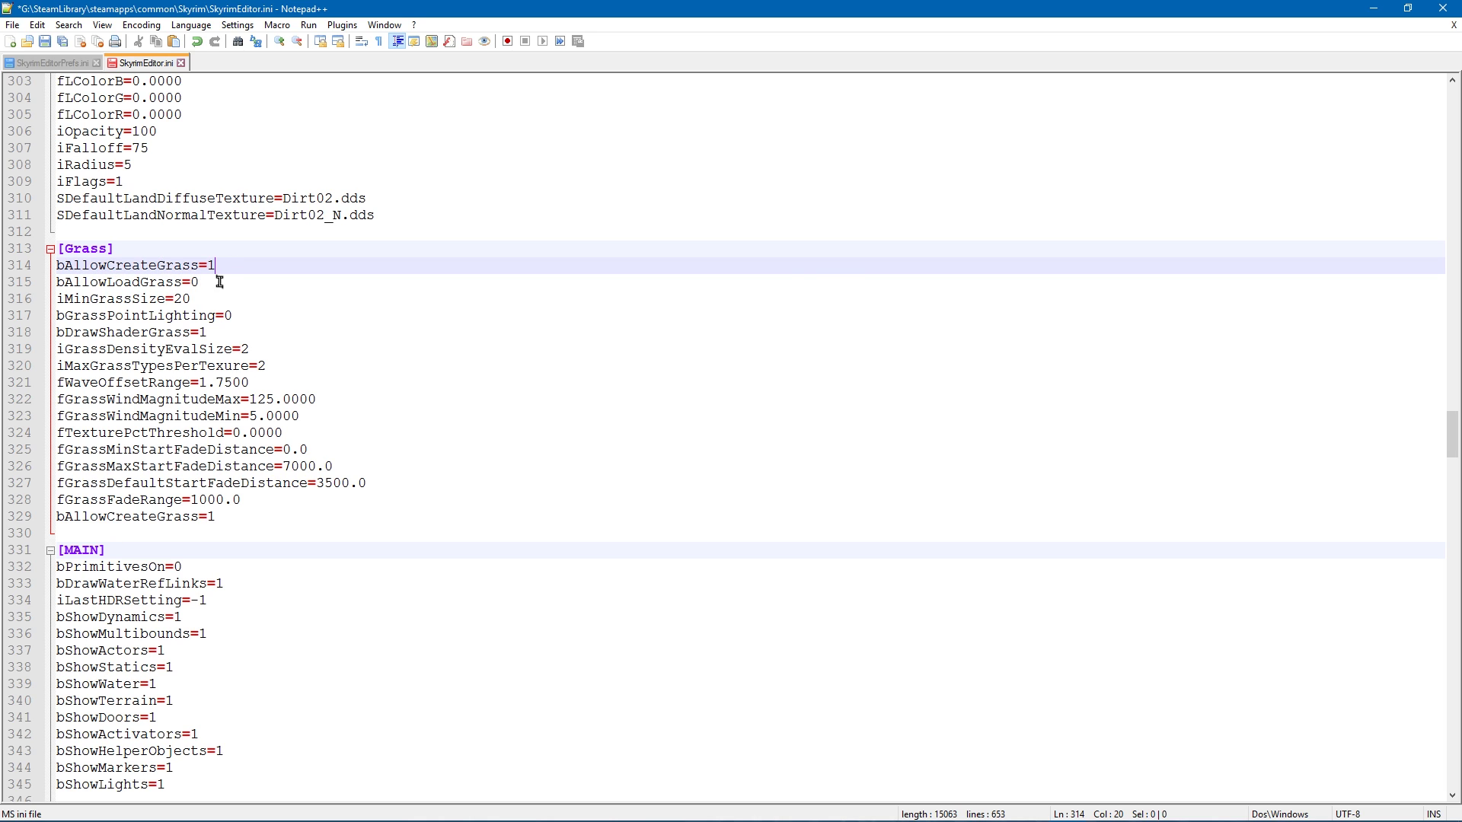
{"action": "left_click", "coordinate": [219, 283]}
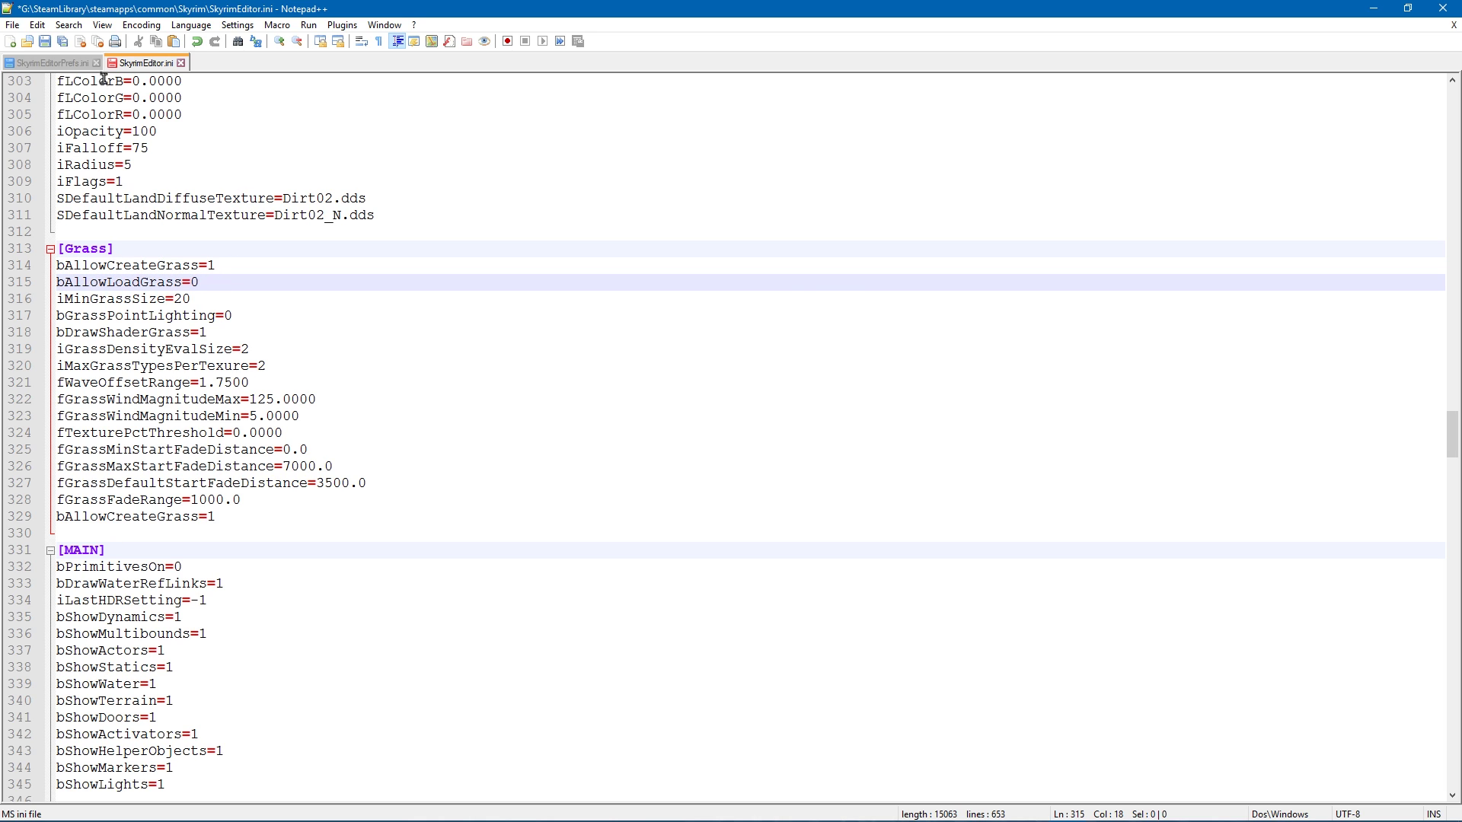
{"action": "left_click", "coordinate": [45, 41]}
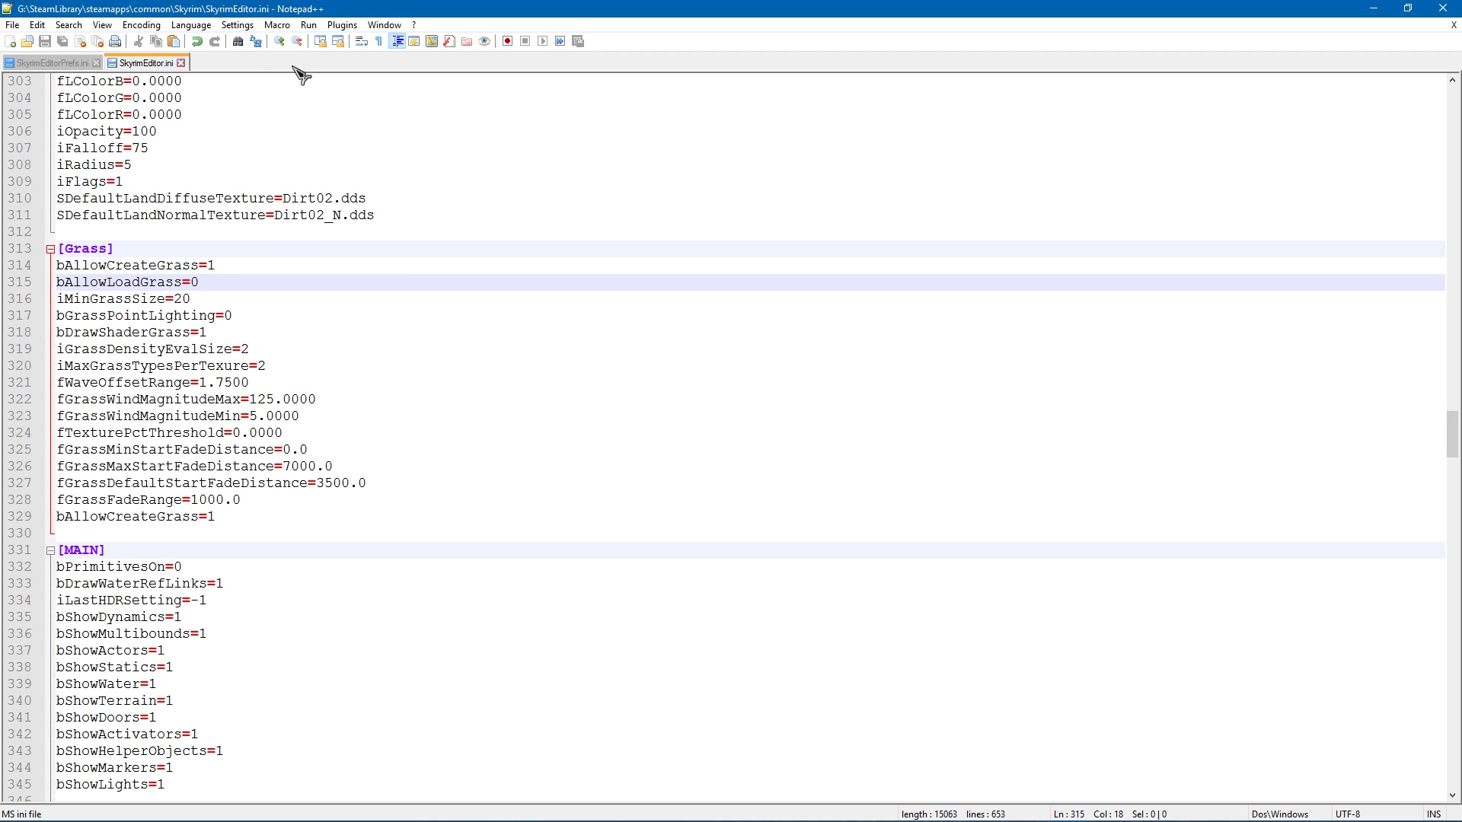
{"action": "left_click_drag", "start_coordinate": [205, 282], "coordinate": [55, 265]}
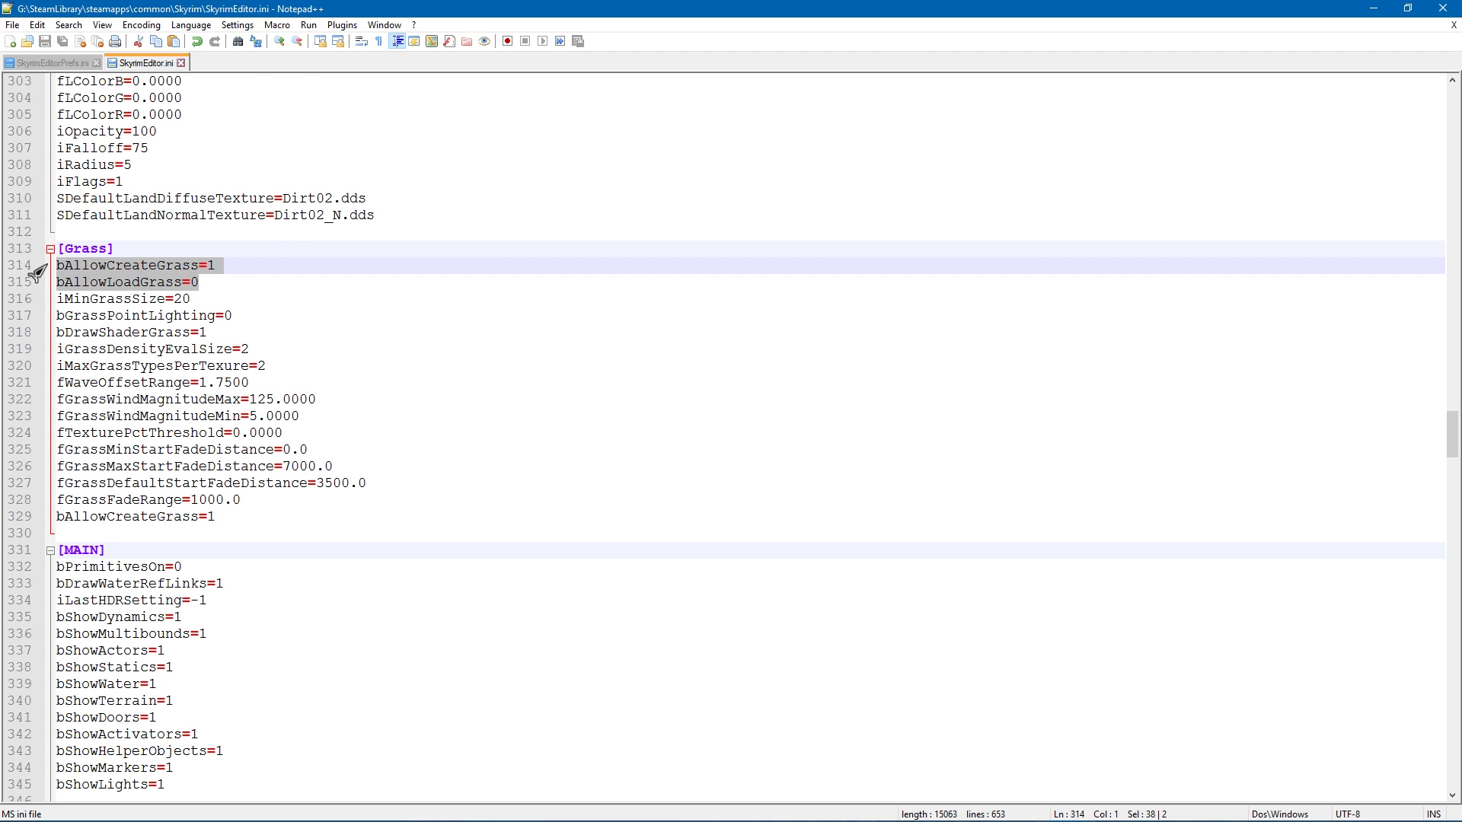
{"action": "key", "text": "End"}
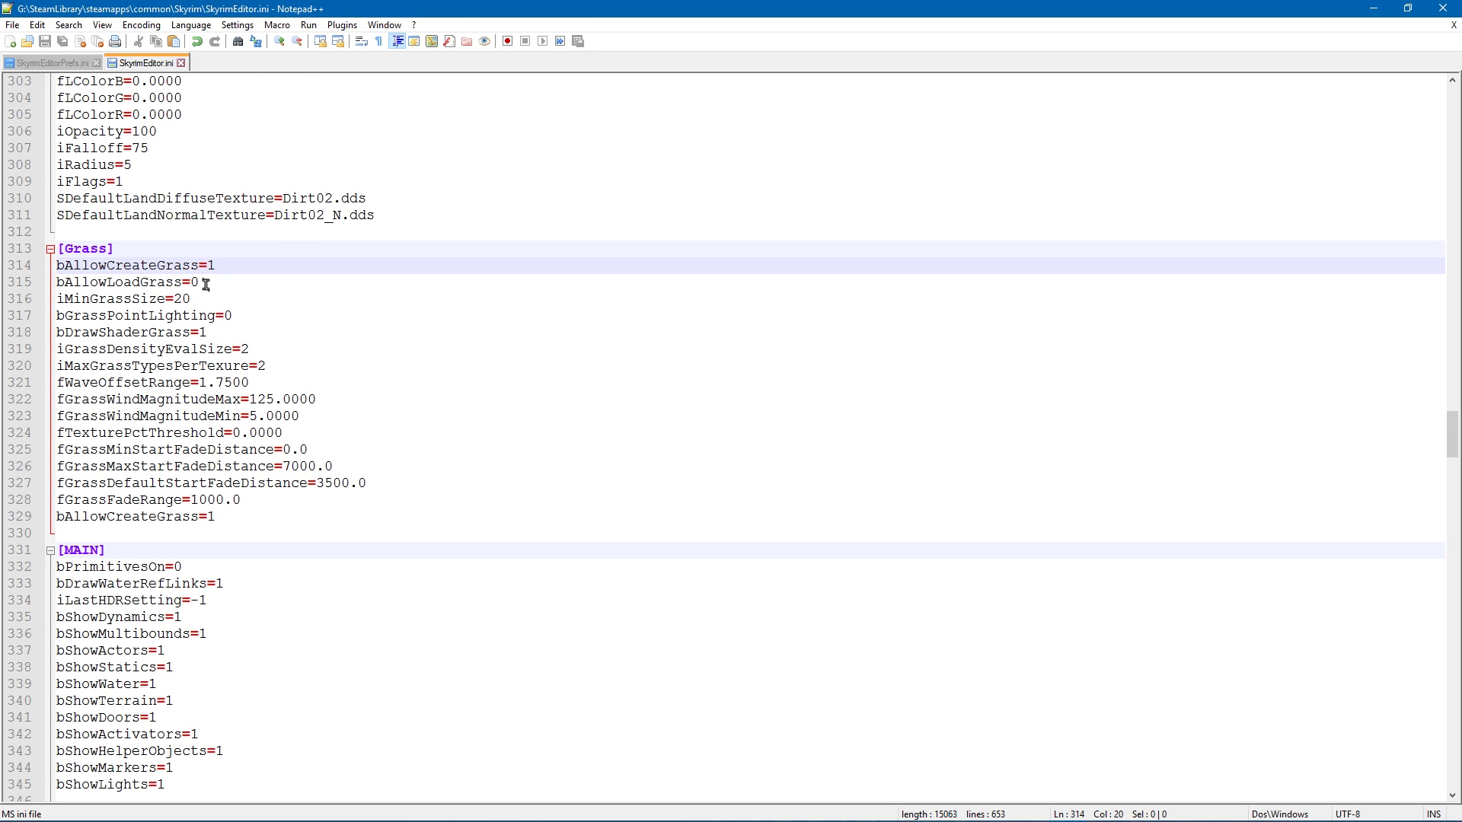
{"action": "left_click", "coordinate": [214, 288]}
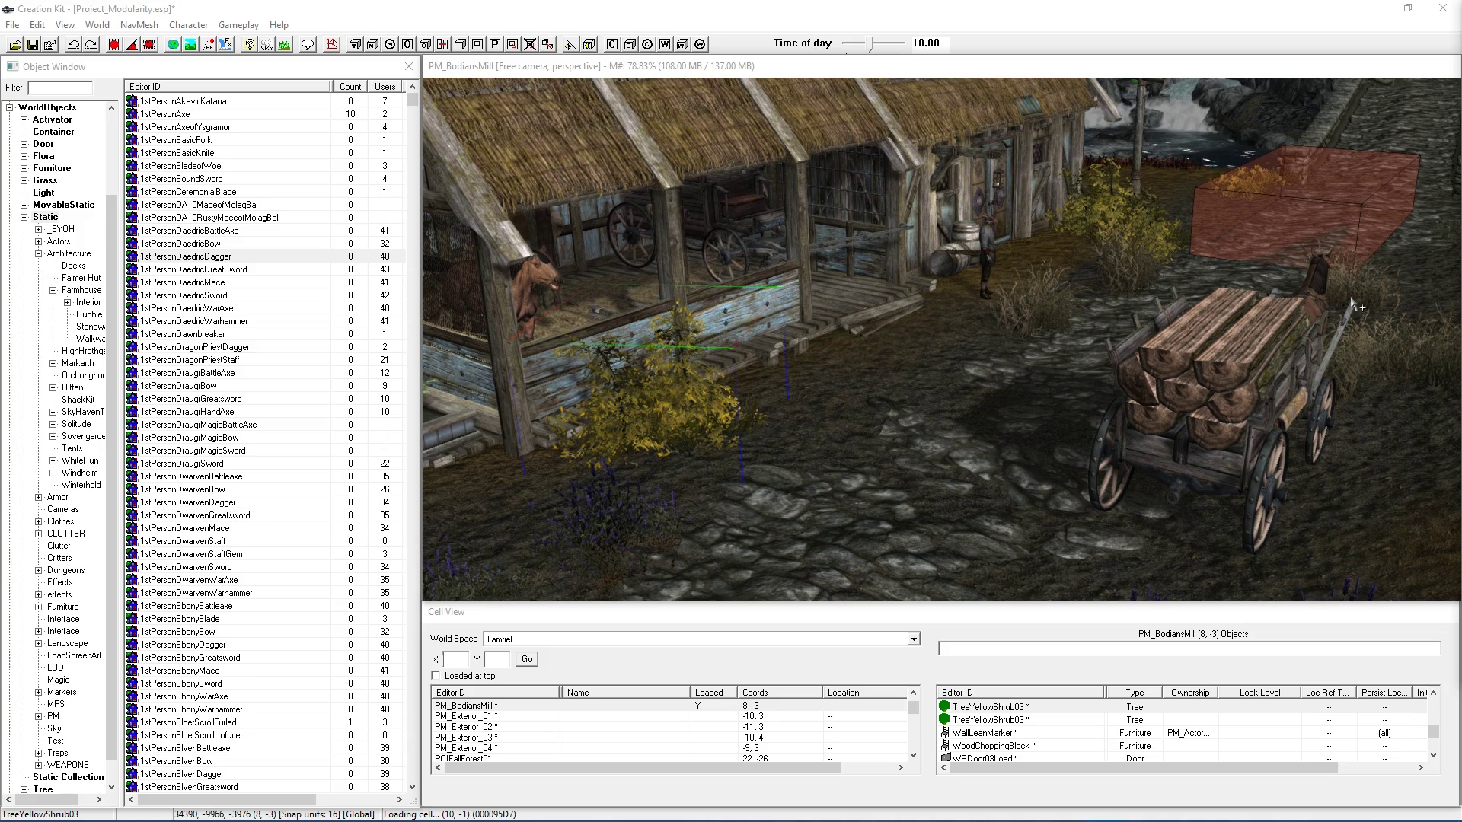
Switch to the Creation Kit and show the landscape grass around the mill
{"action": "scroll", "coordinate": [948, 293], "scroll_direction": "up", "scroll_amount": 4}
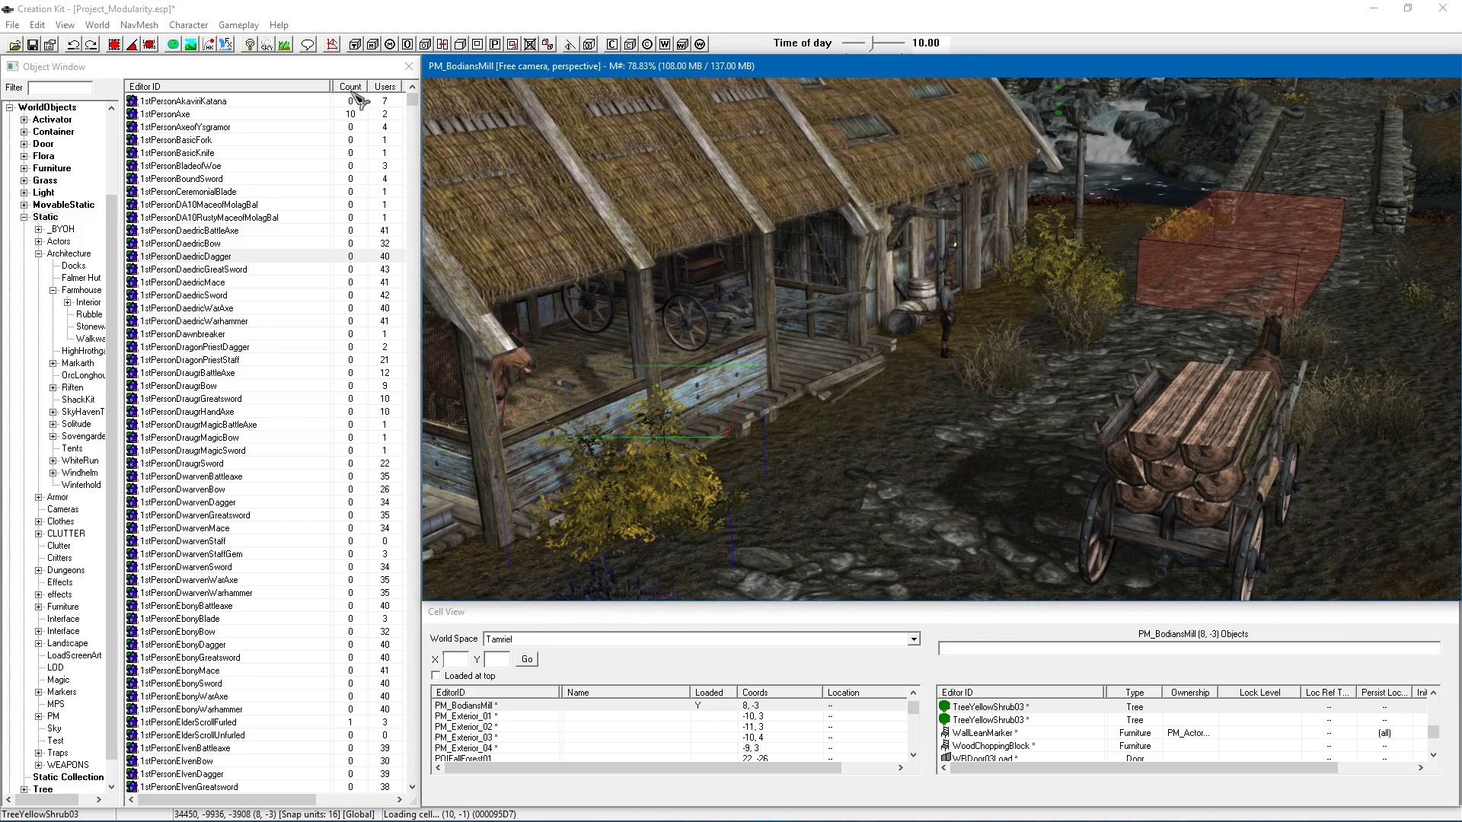
{"action": "left_click", "coordinate": [292, 45]}
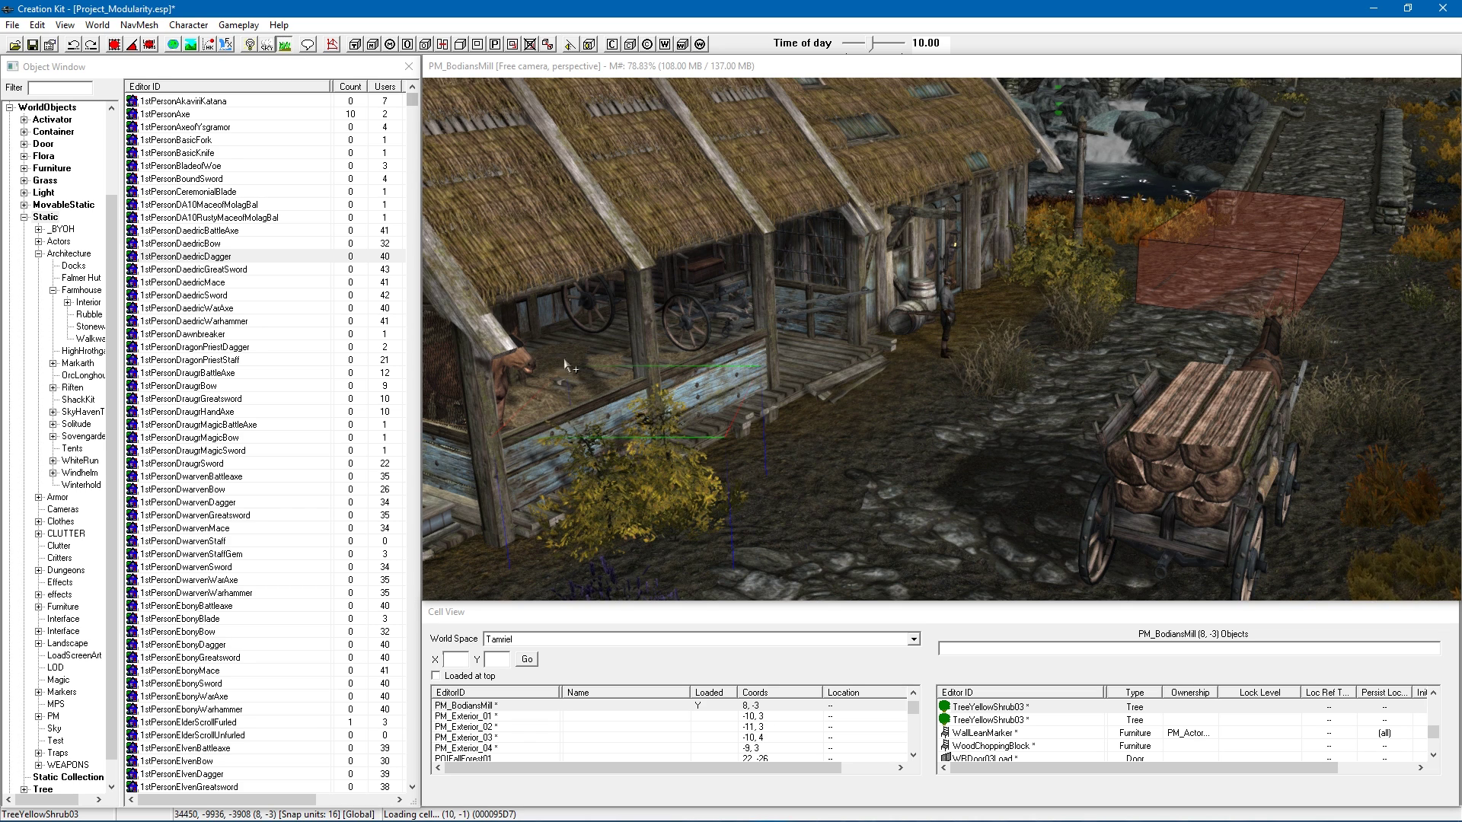
{"action": "left_click", "coordinate": [286, 46]}
Paint the LFieldGrass01NoGrass landscape texture over the bushy ground between the mill and the stone wall
{"action": "middle_click_drag", "start_coordinate": [608, 259], "coordinate": [792, 375]}
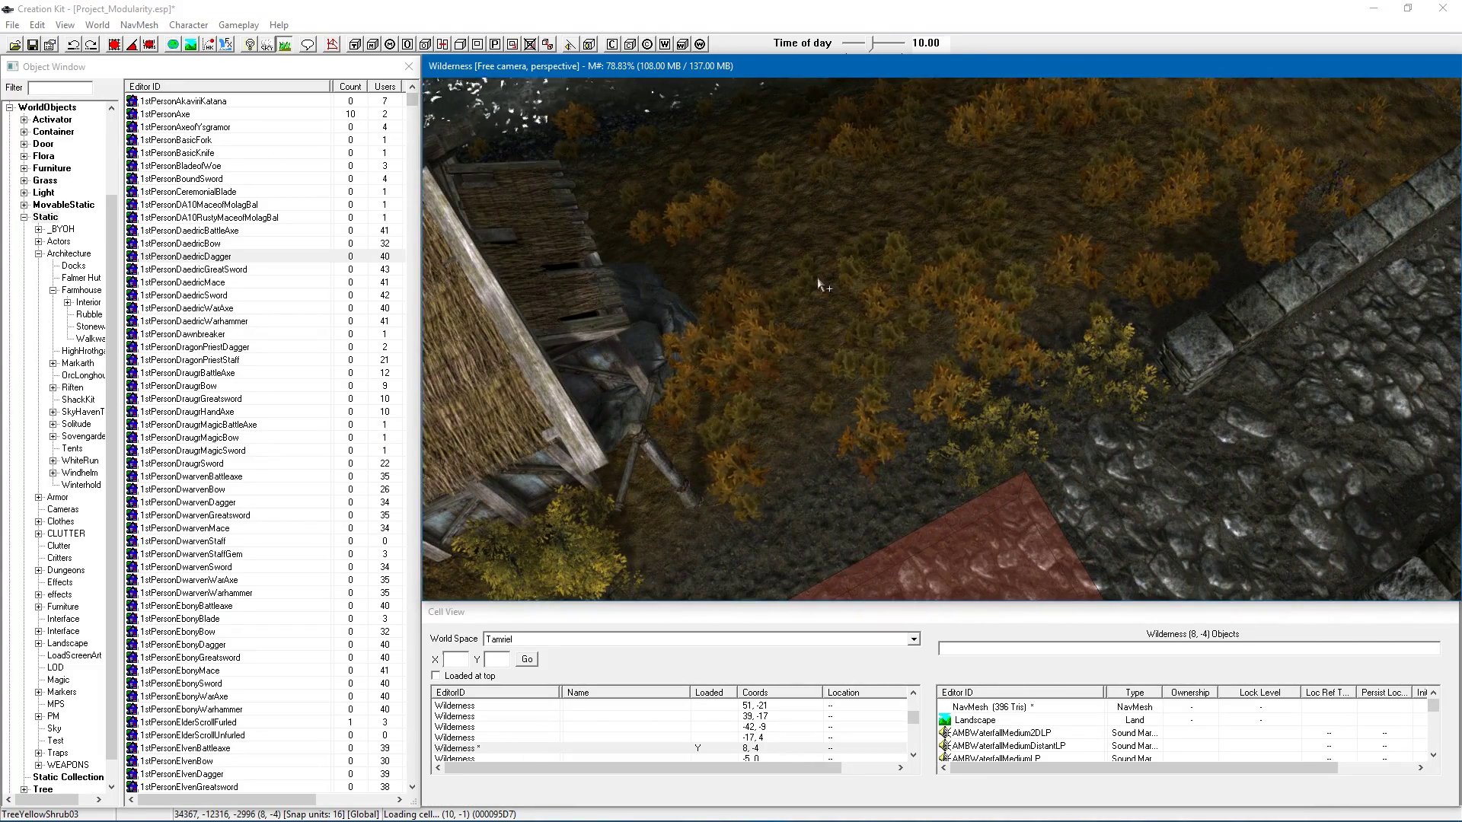
{"action": "key", "text": "h"}
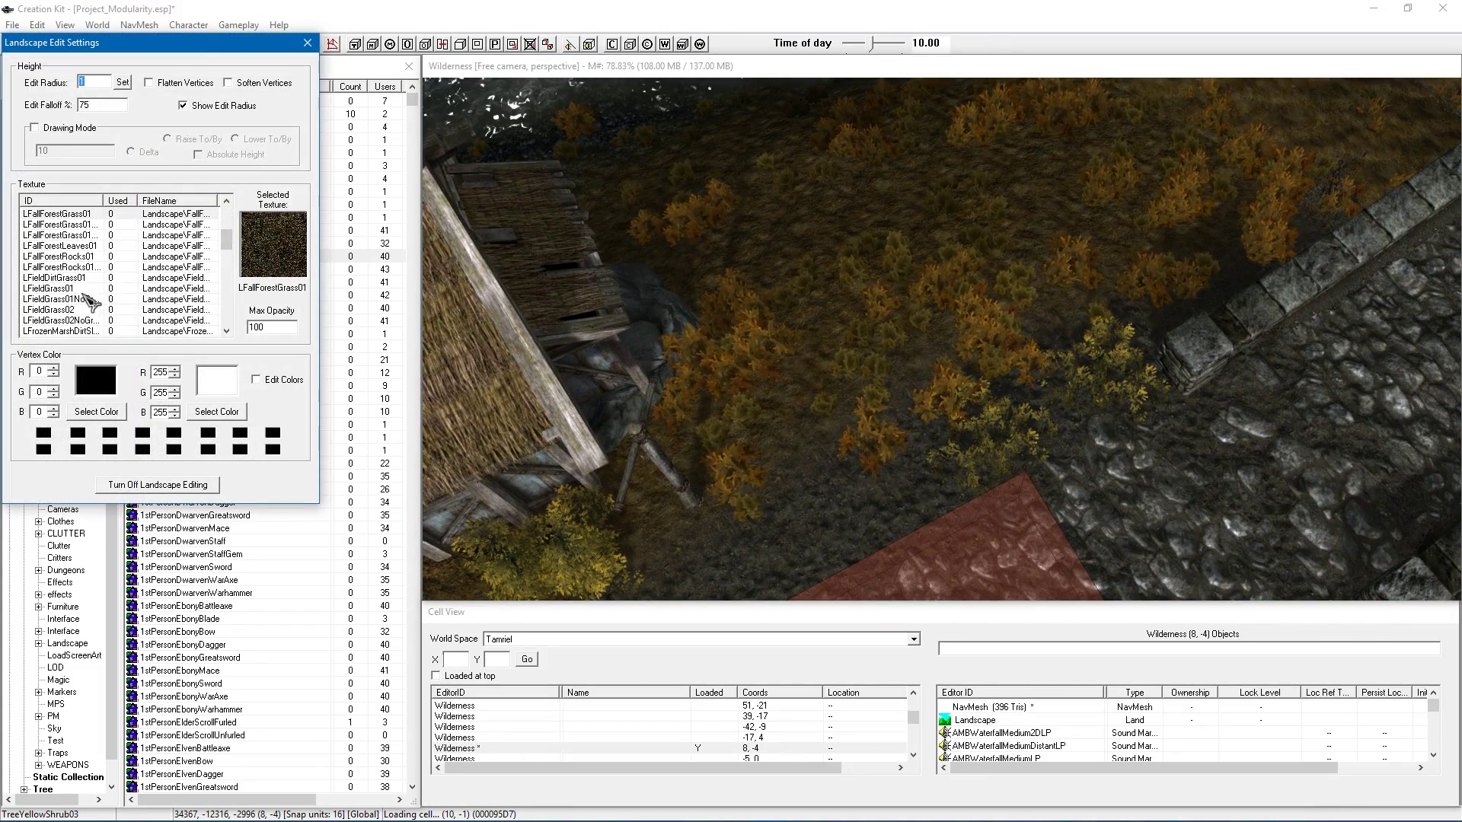
{"action": "left_click", "coordinate": [89, 299]}
{"action": "left_click", "coordinate": [889, 334]}
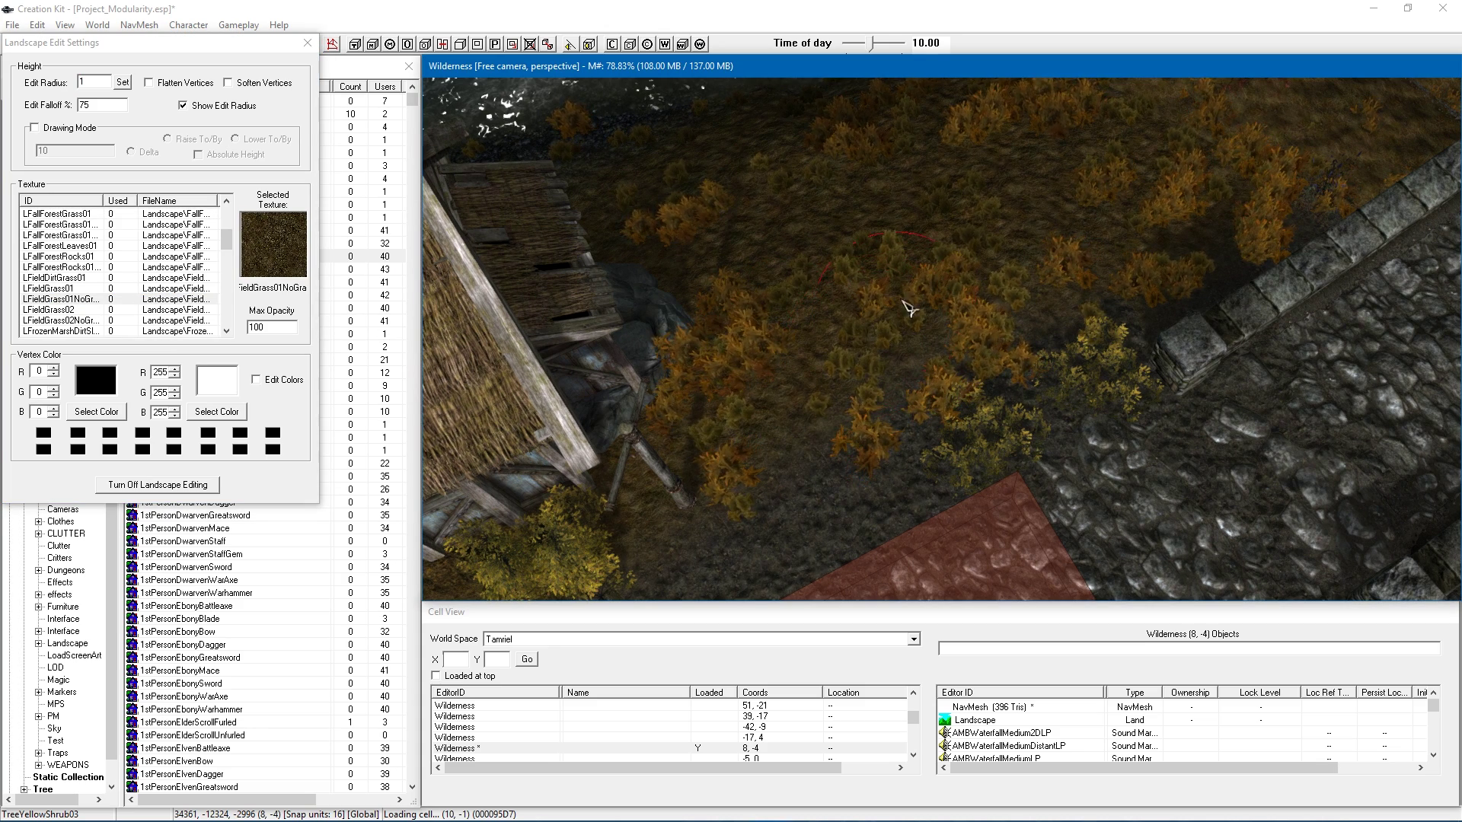
{"action": "left_click_drag", "start_coordinate": [947, 336], "coordinate": [932, 329]}
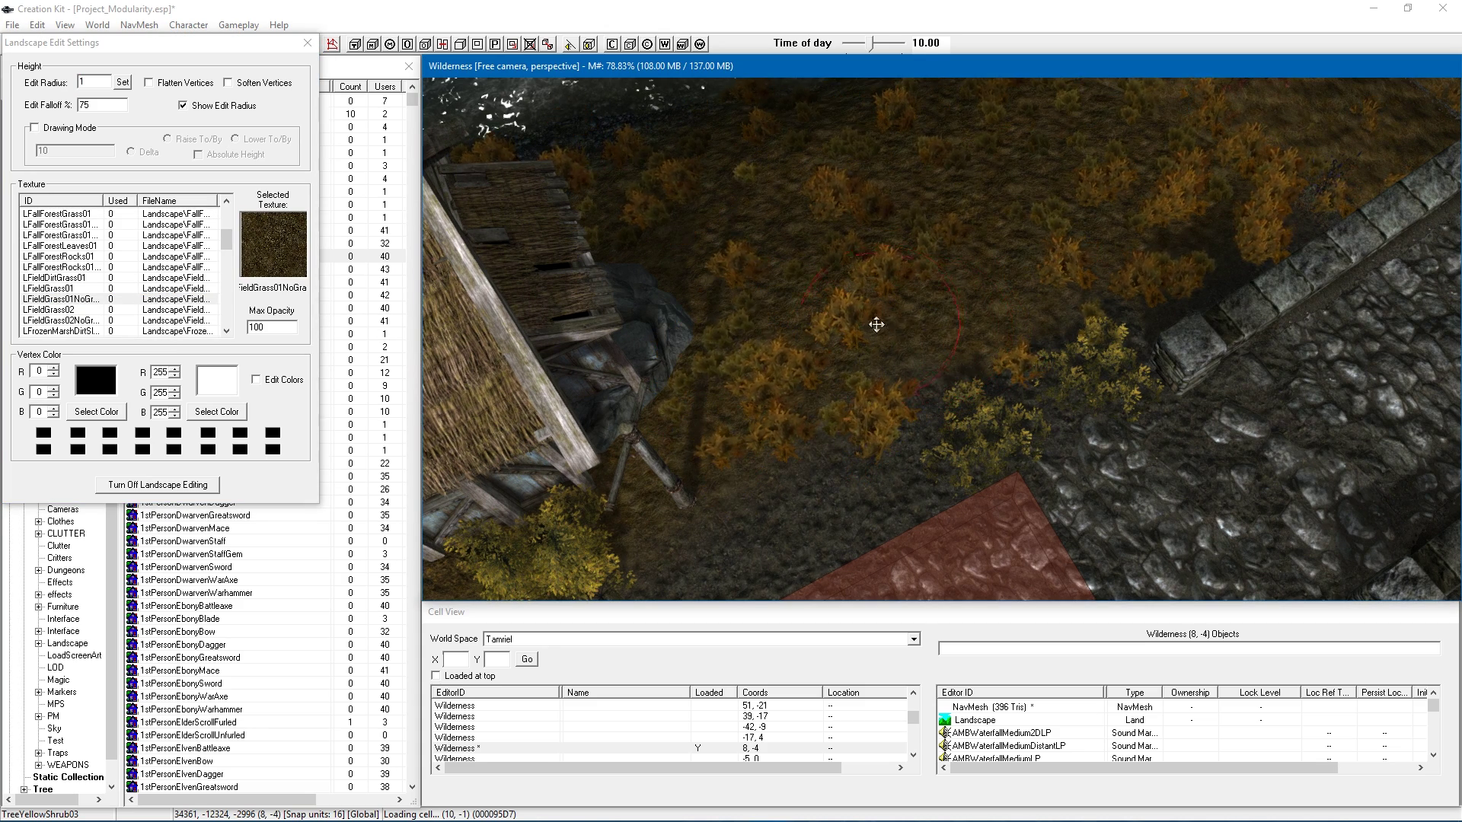
{"action": "mouse_move", "coordinate": [819, 386]}
{"action": "left_mouse_down"}
{"action": "mouse_move", "coordinate": [830, 414]}
{"action": "mouse_move", "coordinate": [901, 425]}
{"action": "left_mouse_up"}
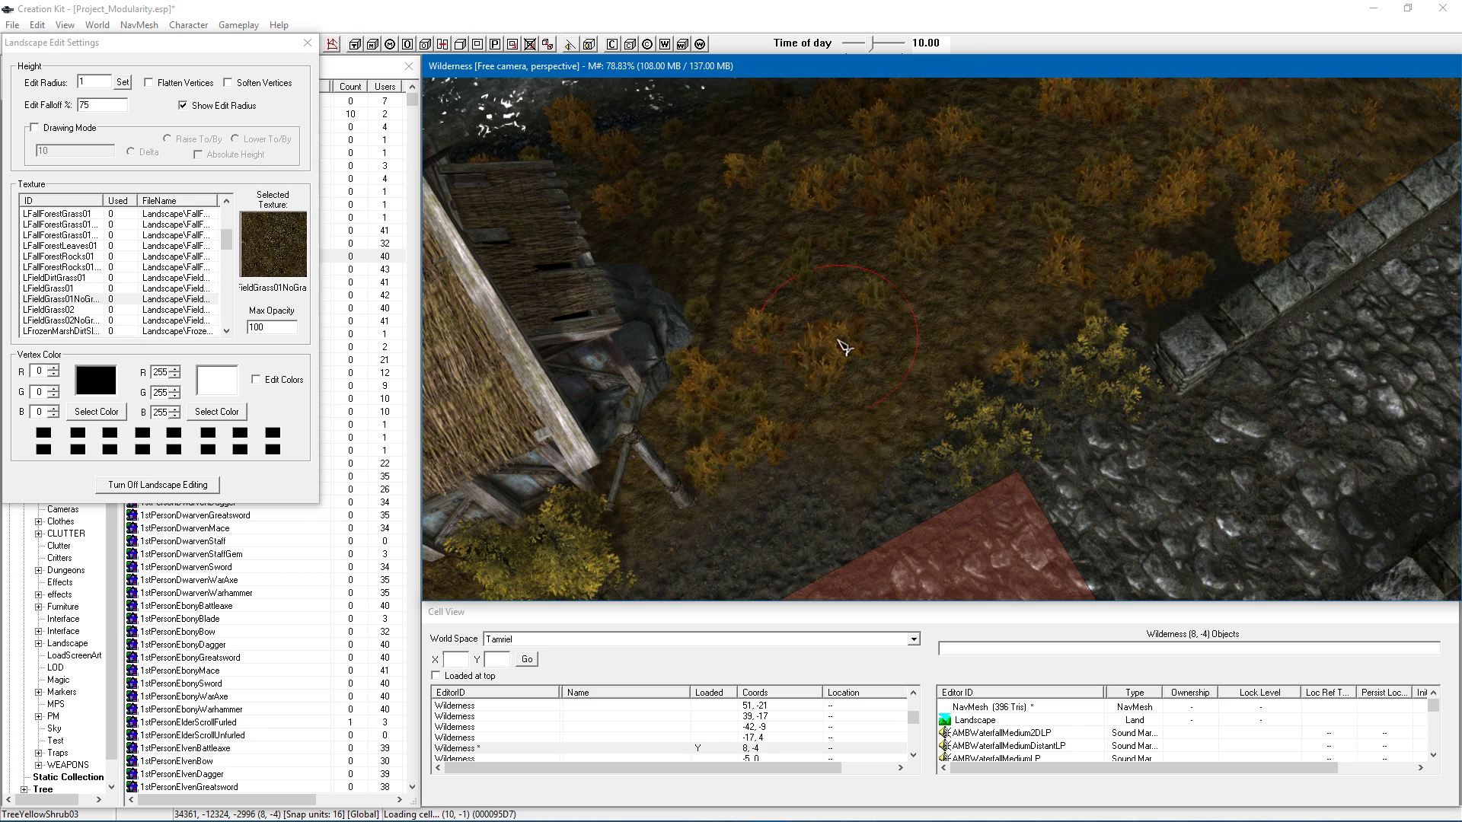
{"action": "left_click_drag", "start_coordinate": [843, 347], "coordinate": [822, 331]}
{"action": "left_click_drag", "start_coordinate": [743, 296], "coordinate": [745, 317]}
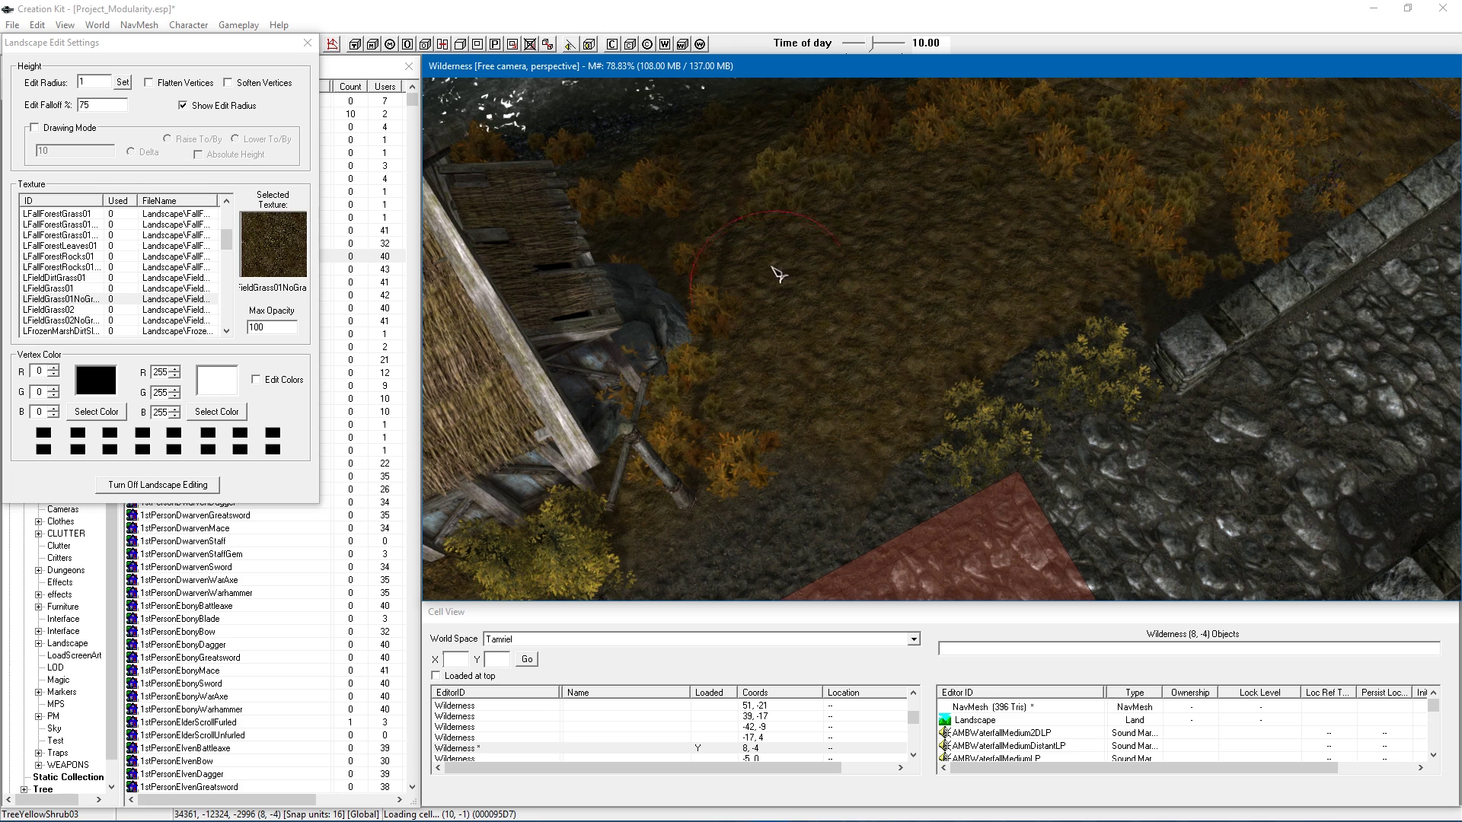
{"action": "left_click_drag", "start_coordinate": [805, 189], "coordinate": [847, 200]}
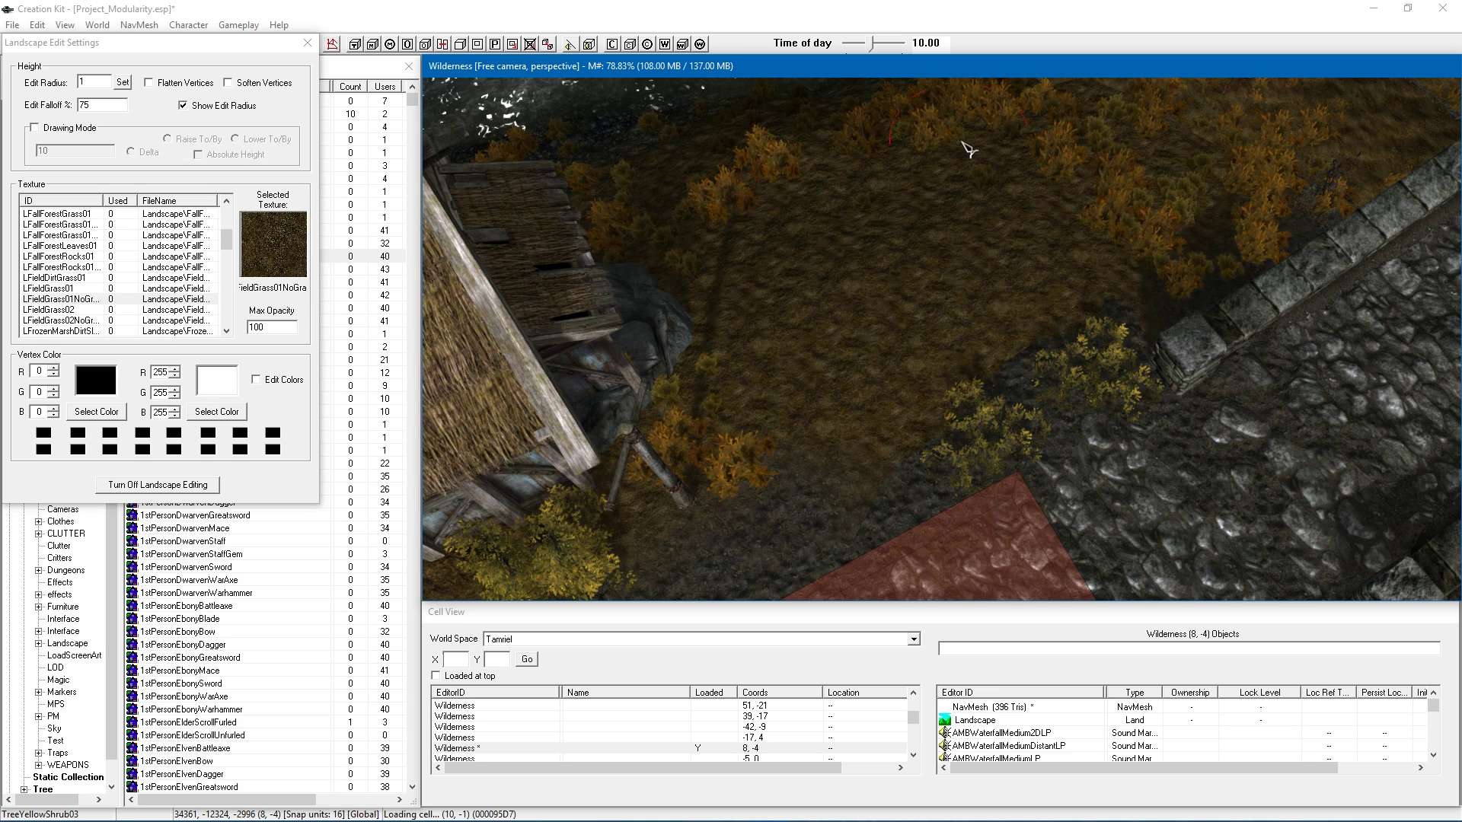
Extend the grassless field texture along the stone wall and across the ground towards the river
{"action": "right_click", "coordinate": [1128, 181]}
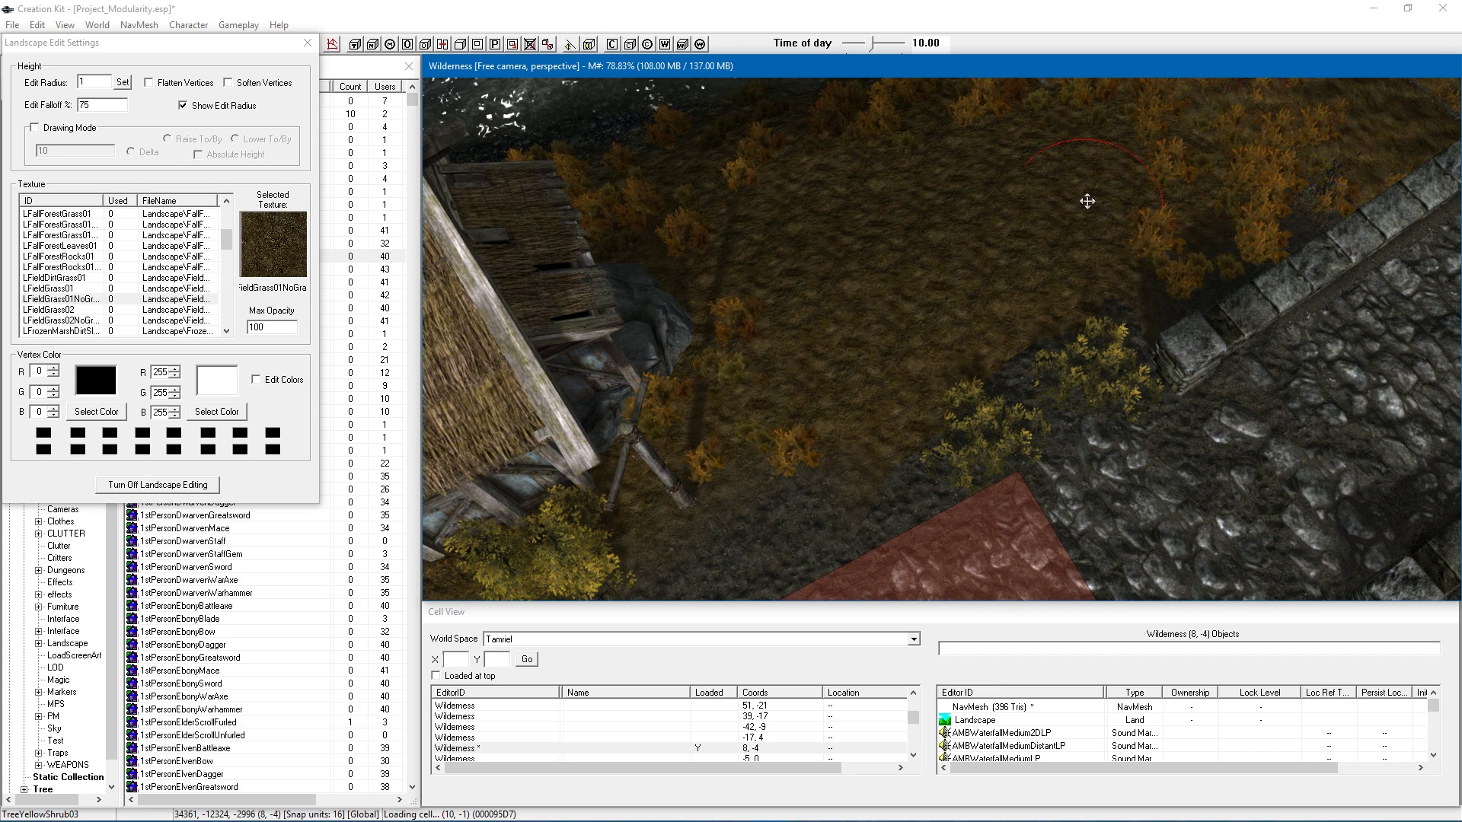
{"action": "left_click_drag", "start_coordinate": [1185, 251], "coordinate": [1165, 248]}
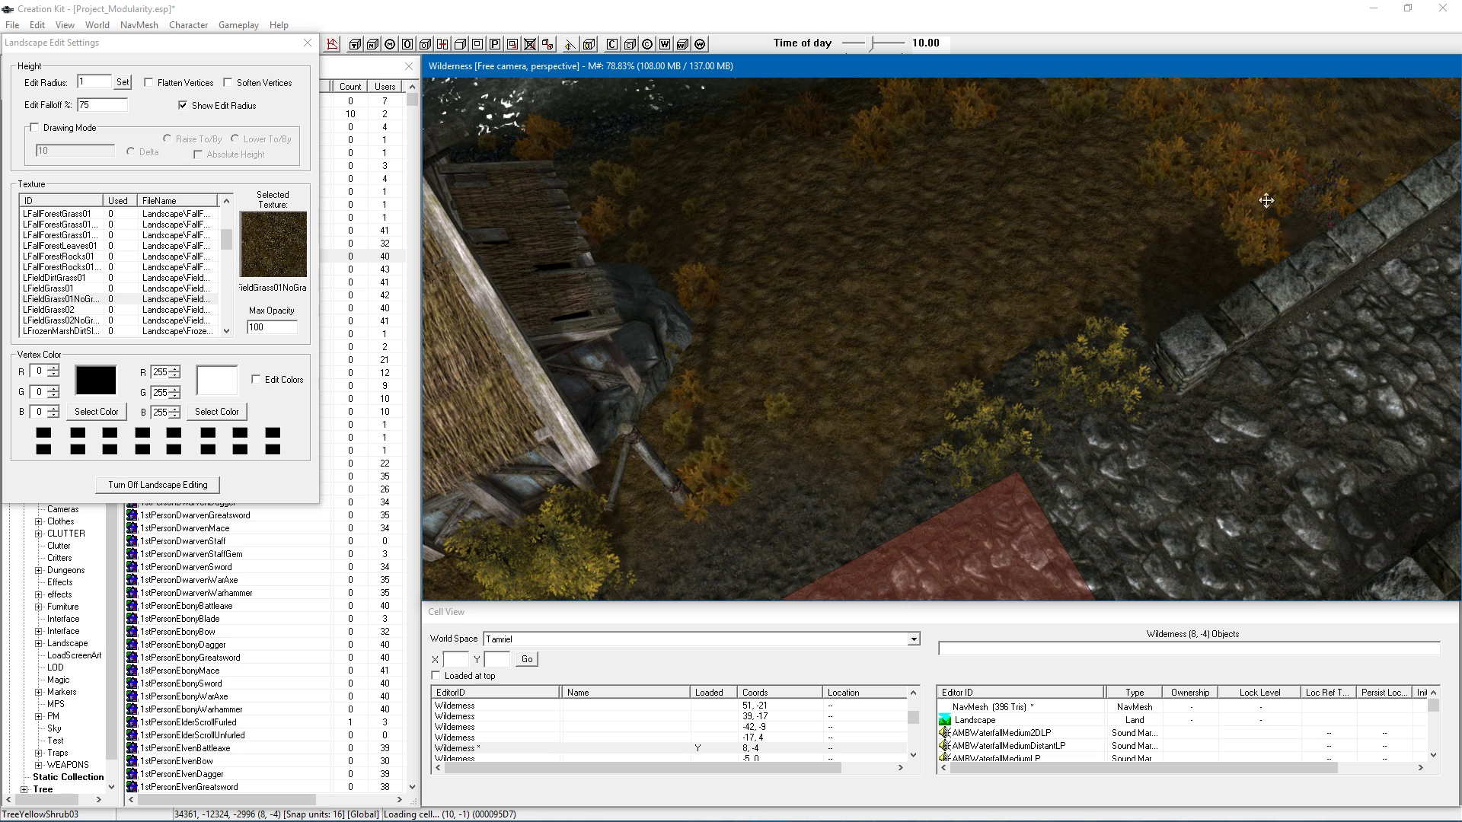
{"action": "mouse_move", "coordinate": [1266, 200]}
{"action": "left_mouse_down"}
{"action": "mouse_move", "coordinate": [1242, 223]}
{"action": "mouse_move", "coordinate": [1177, 169]}
{"action": "left_mouse_up"}
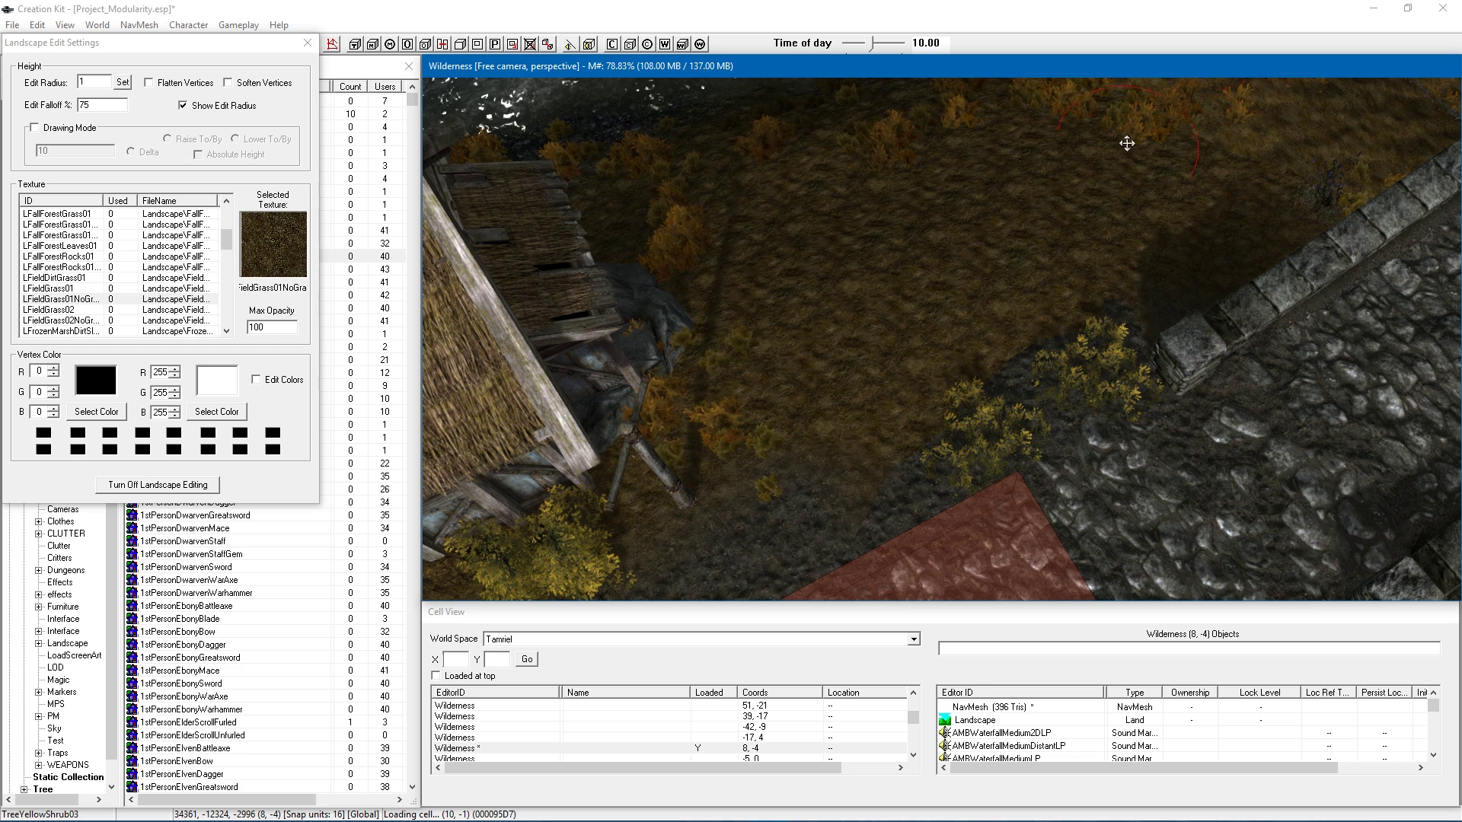
{"action": "right_click_drag", "start_coordinate": [1126, 143], "coordinate": [1119, 115]}
{"action": "left_click_drag", "start_coordinate": [832, 162], "coordinate": [816, 160]}
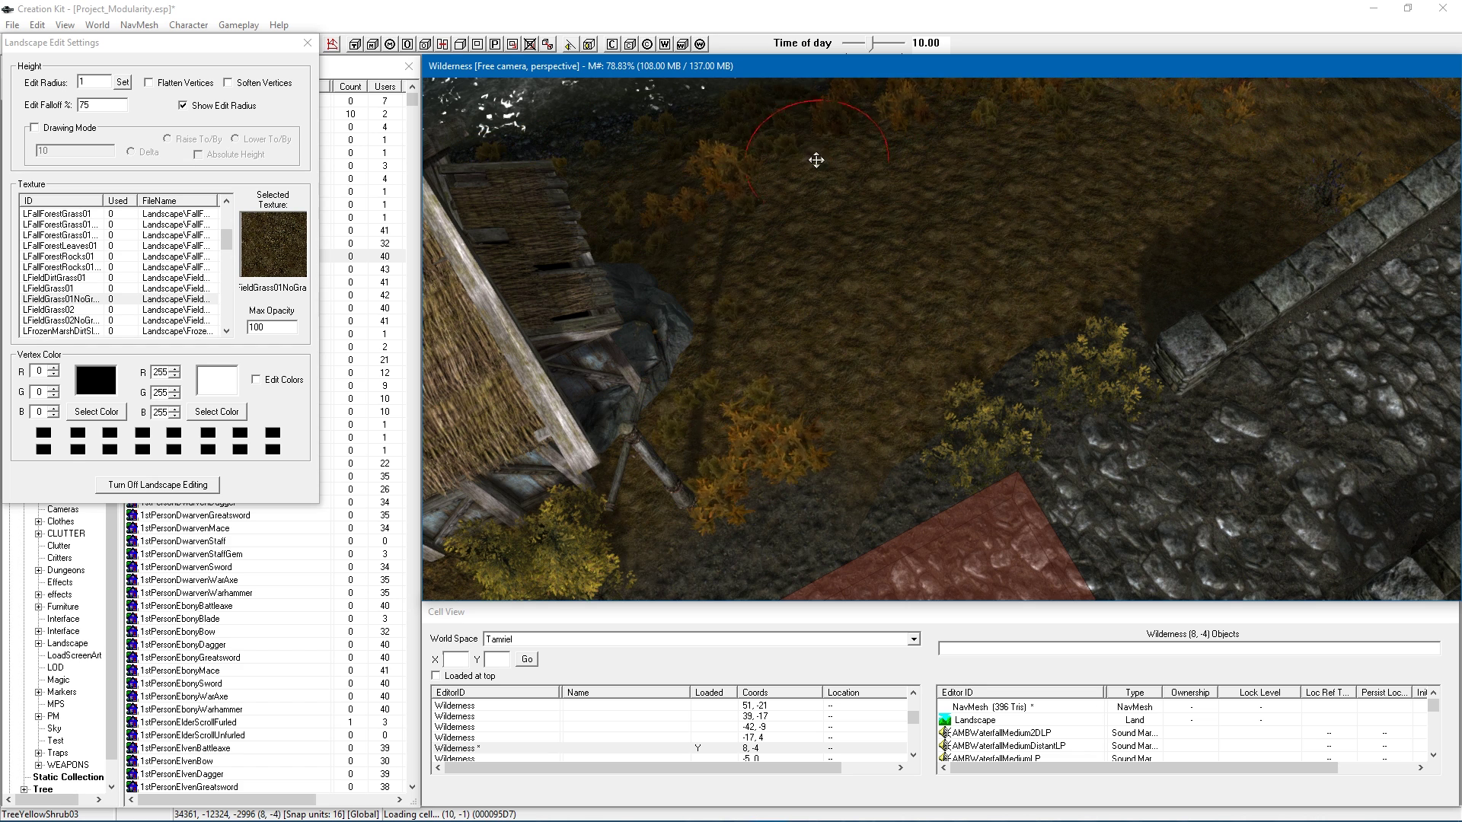
{"action": "middle_click_drag", "start_coordinate": [820, 188], "coordinate": [841, 202]}
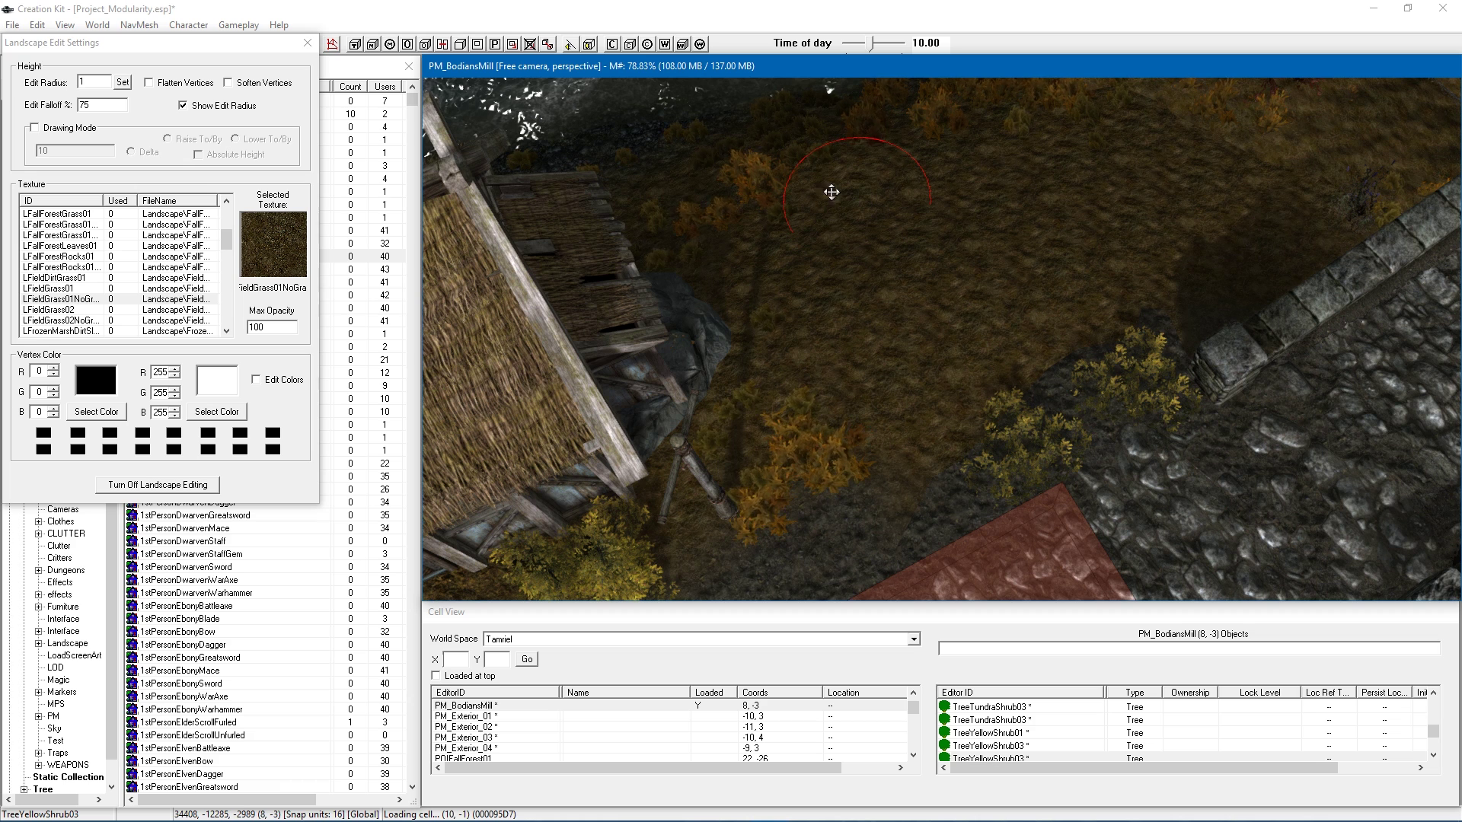
Close the landscape editing settings and view the rocky riverbank and the yard in front of the mill
{"action": "left_click", "coordinate": [266, 49]}
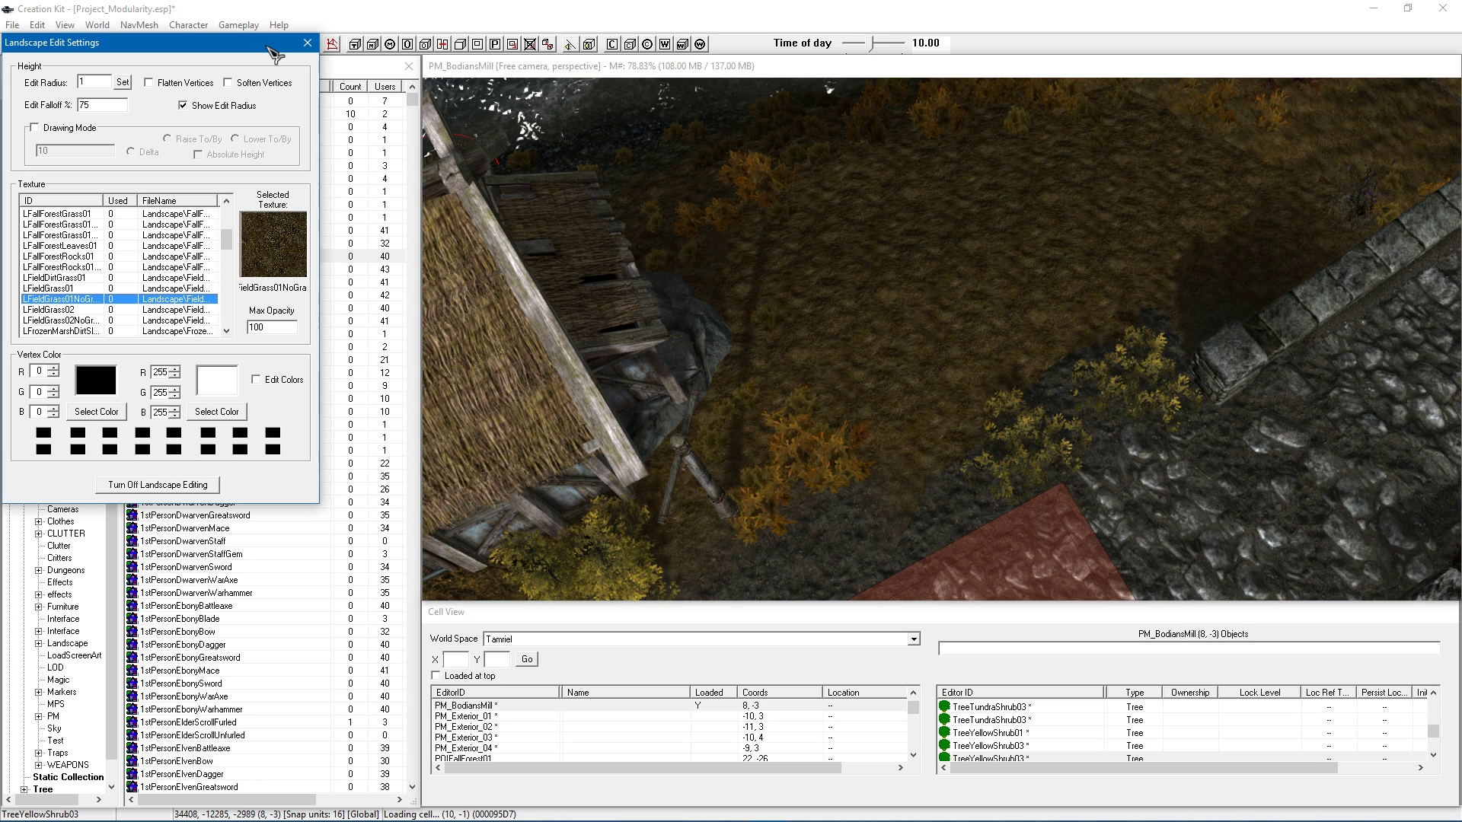
{"action": "left_click_drag", "start_coordinate": [246, 48], "coordinate": [334, 89]}
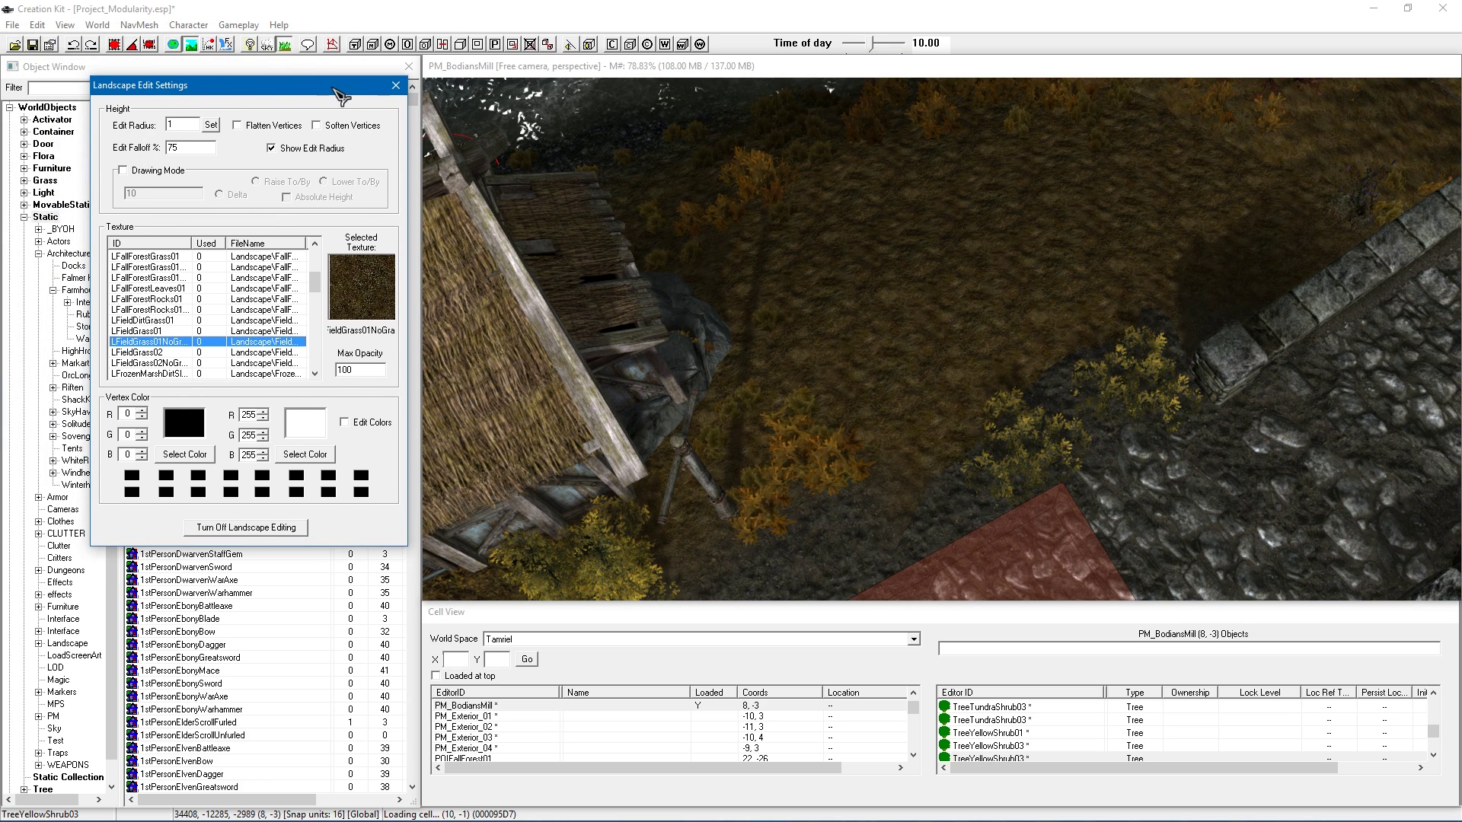
{"action": "left_click", "coordinate": [395, 86]}
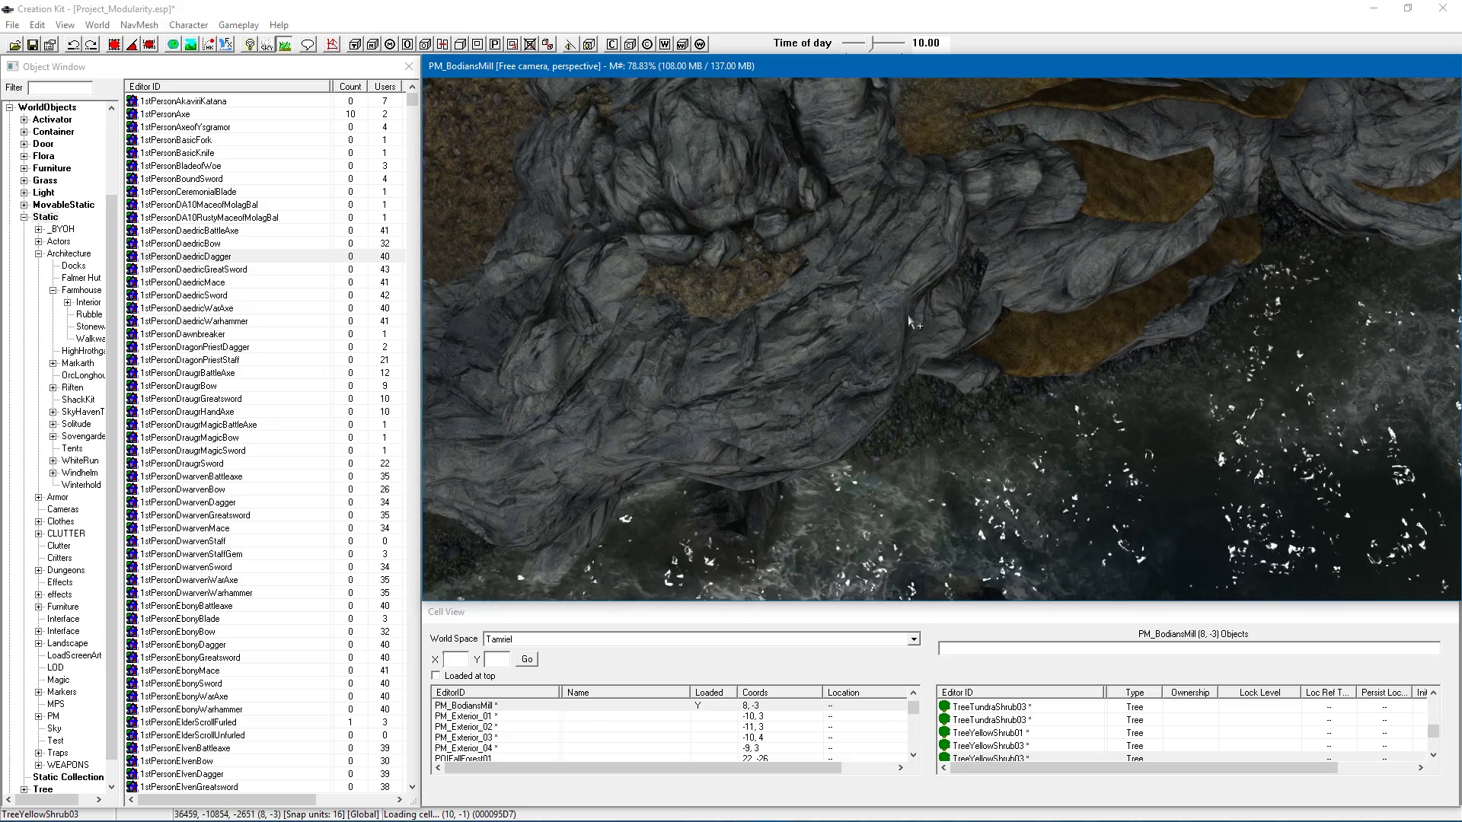
{"action": "middle_click_drag", "start_coordinate": [907, 313], "coordinate": [951, 329]}
{"action": "left_click", "coordinate": [761, 300]}
{"action": "middle_click_drag", "start_coordinate": [1054, 367], "coordinate": [967, 352]}
{"action": "left_click", "coordinate": [972, 342]}
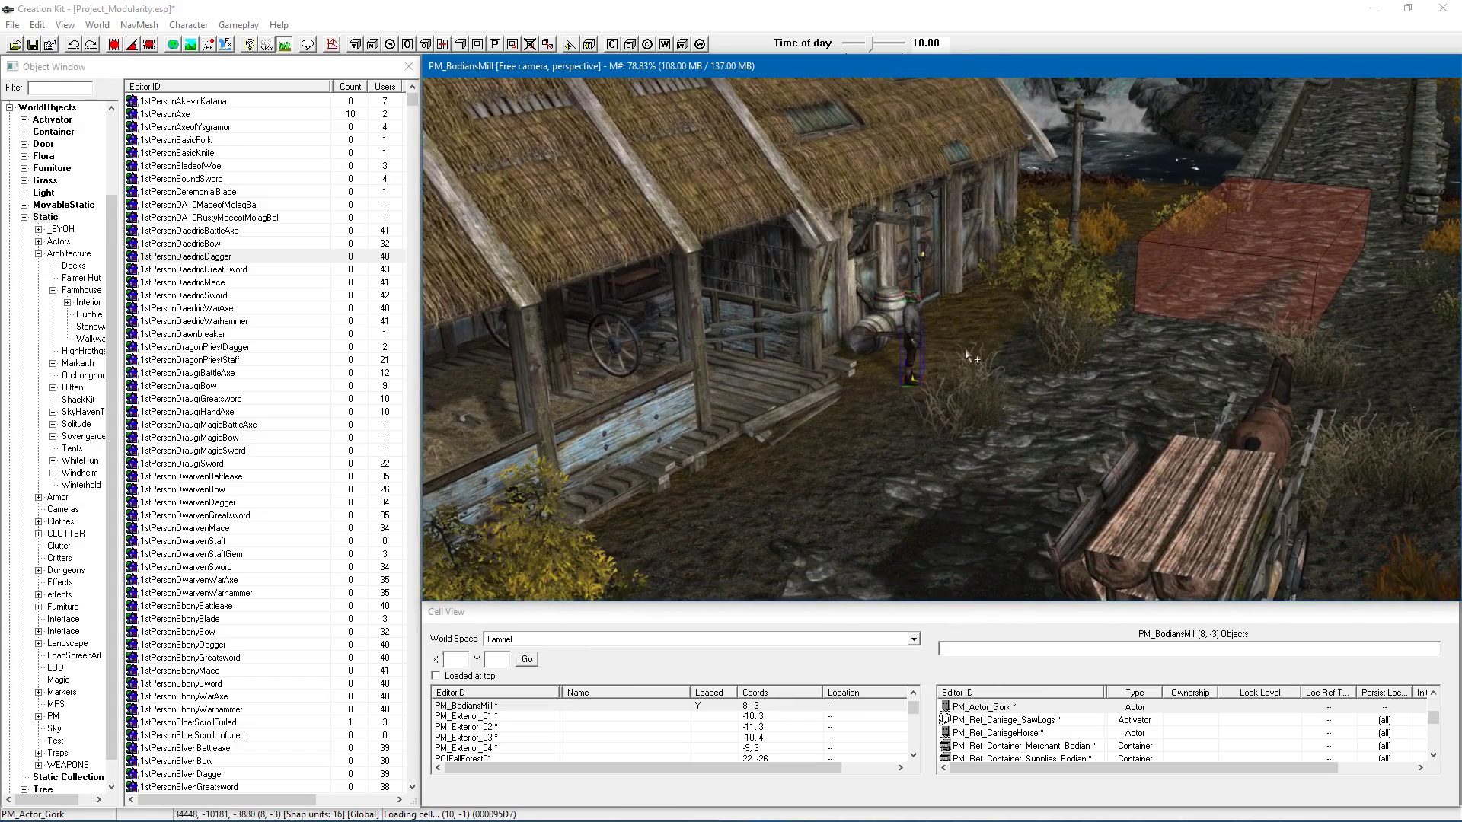